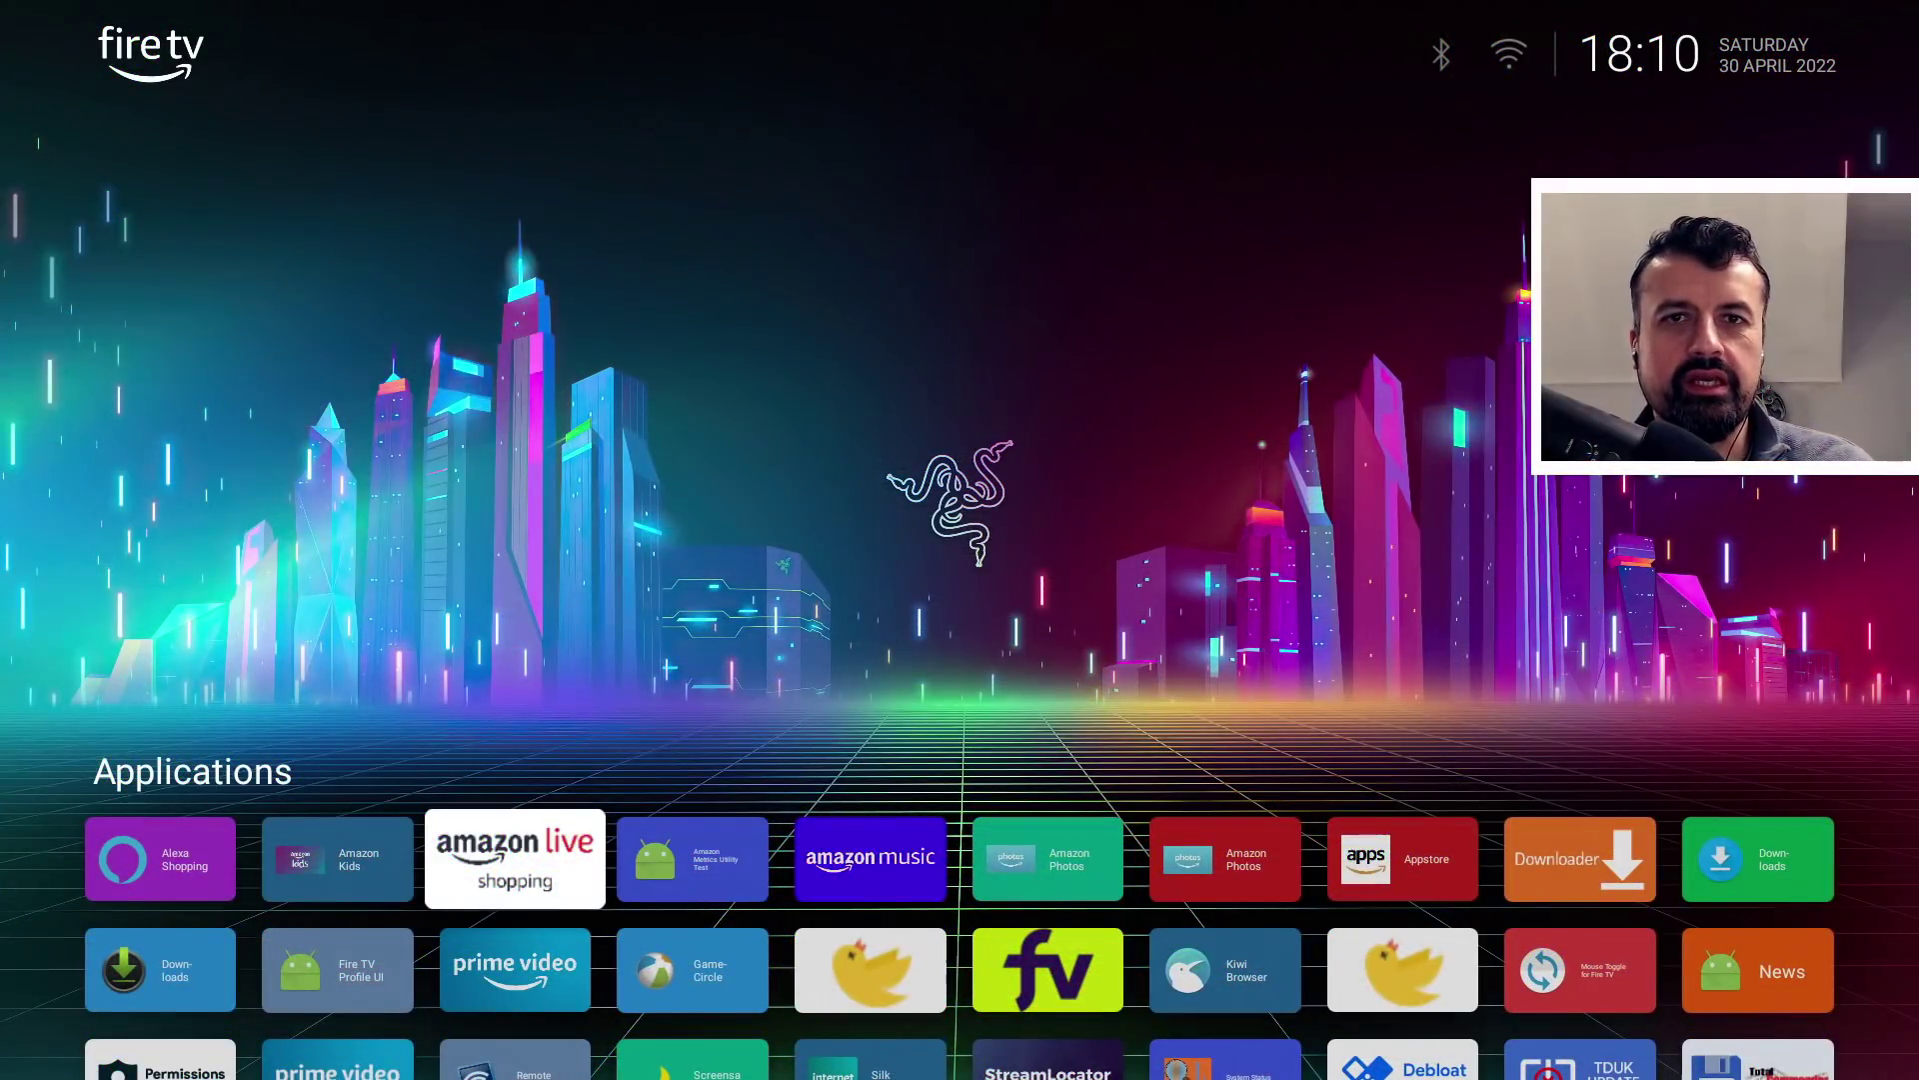
- Subscribe to TechDoctorUK on YouTube and set the bell to all notifications
{"action": "left_click", "coordinate": [693, 859]}
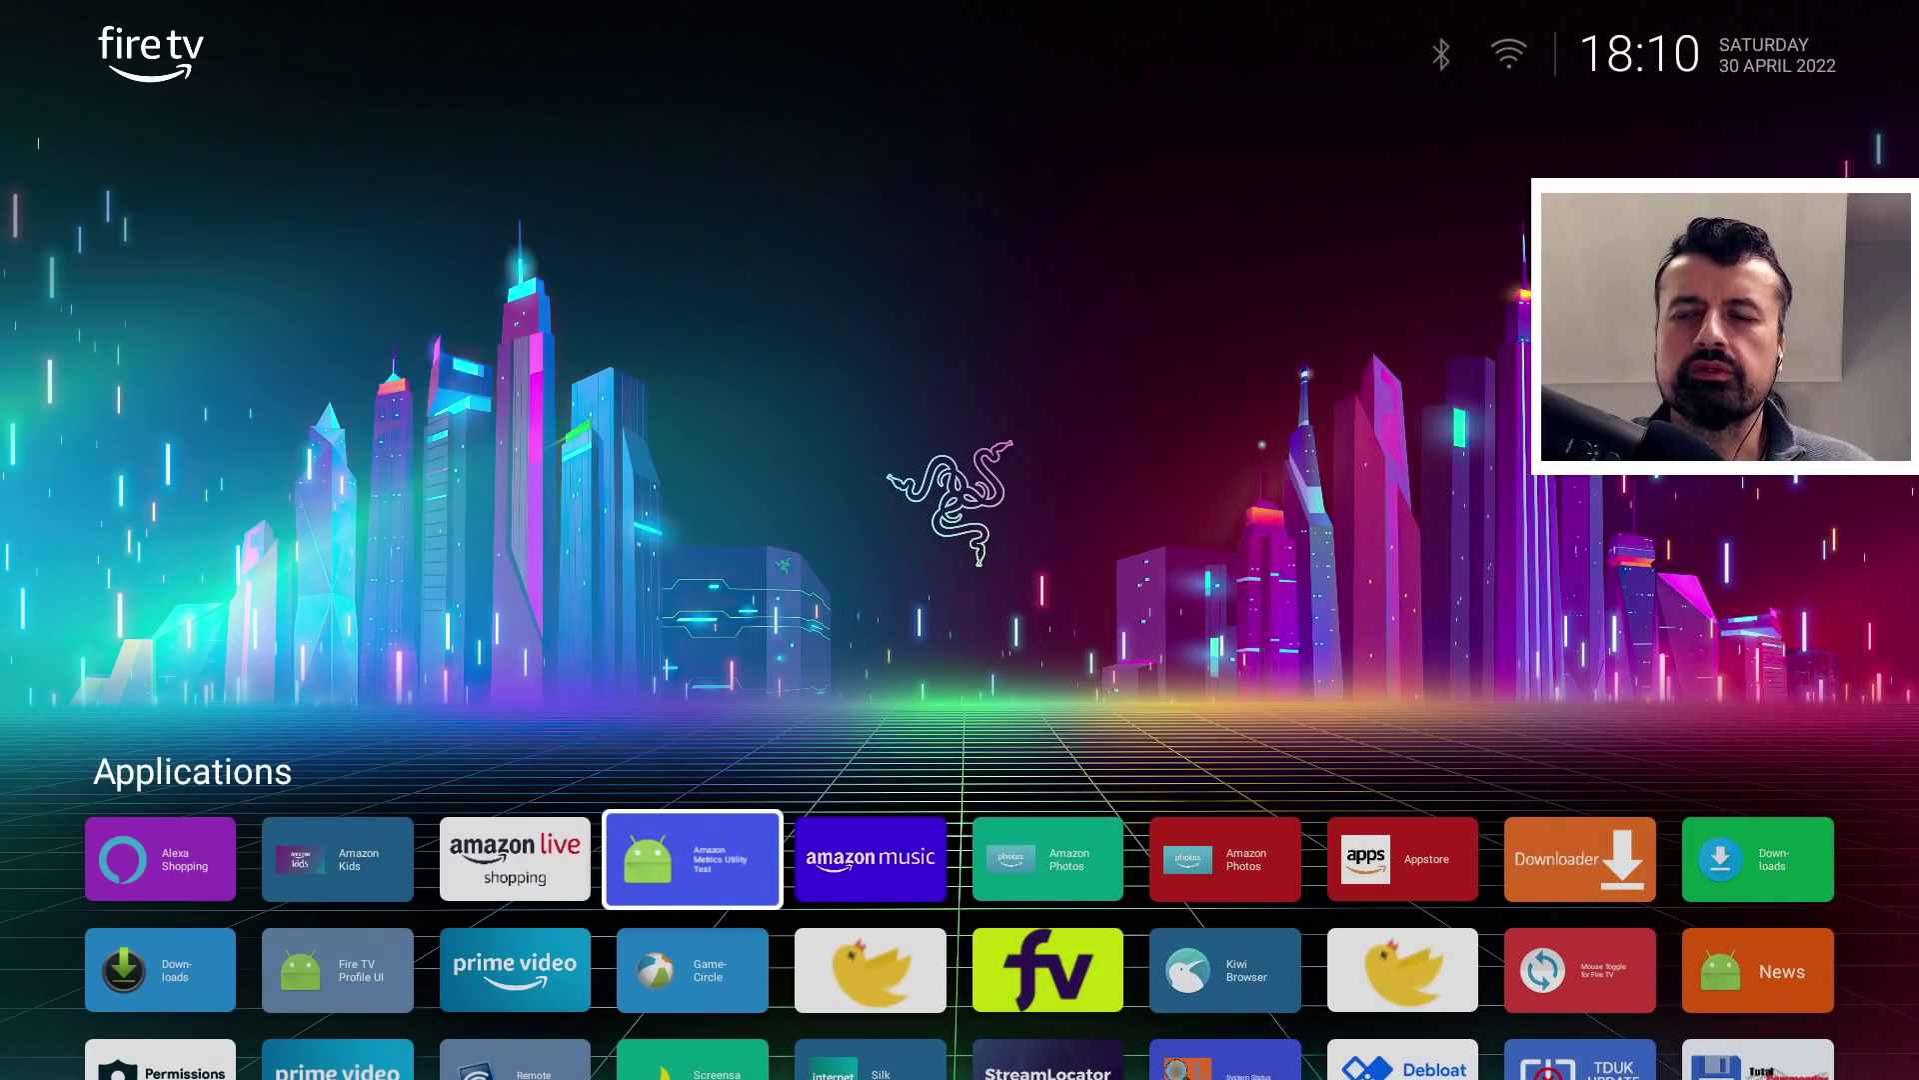
{"action": "left_click", "coordinate": [515, 858]}
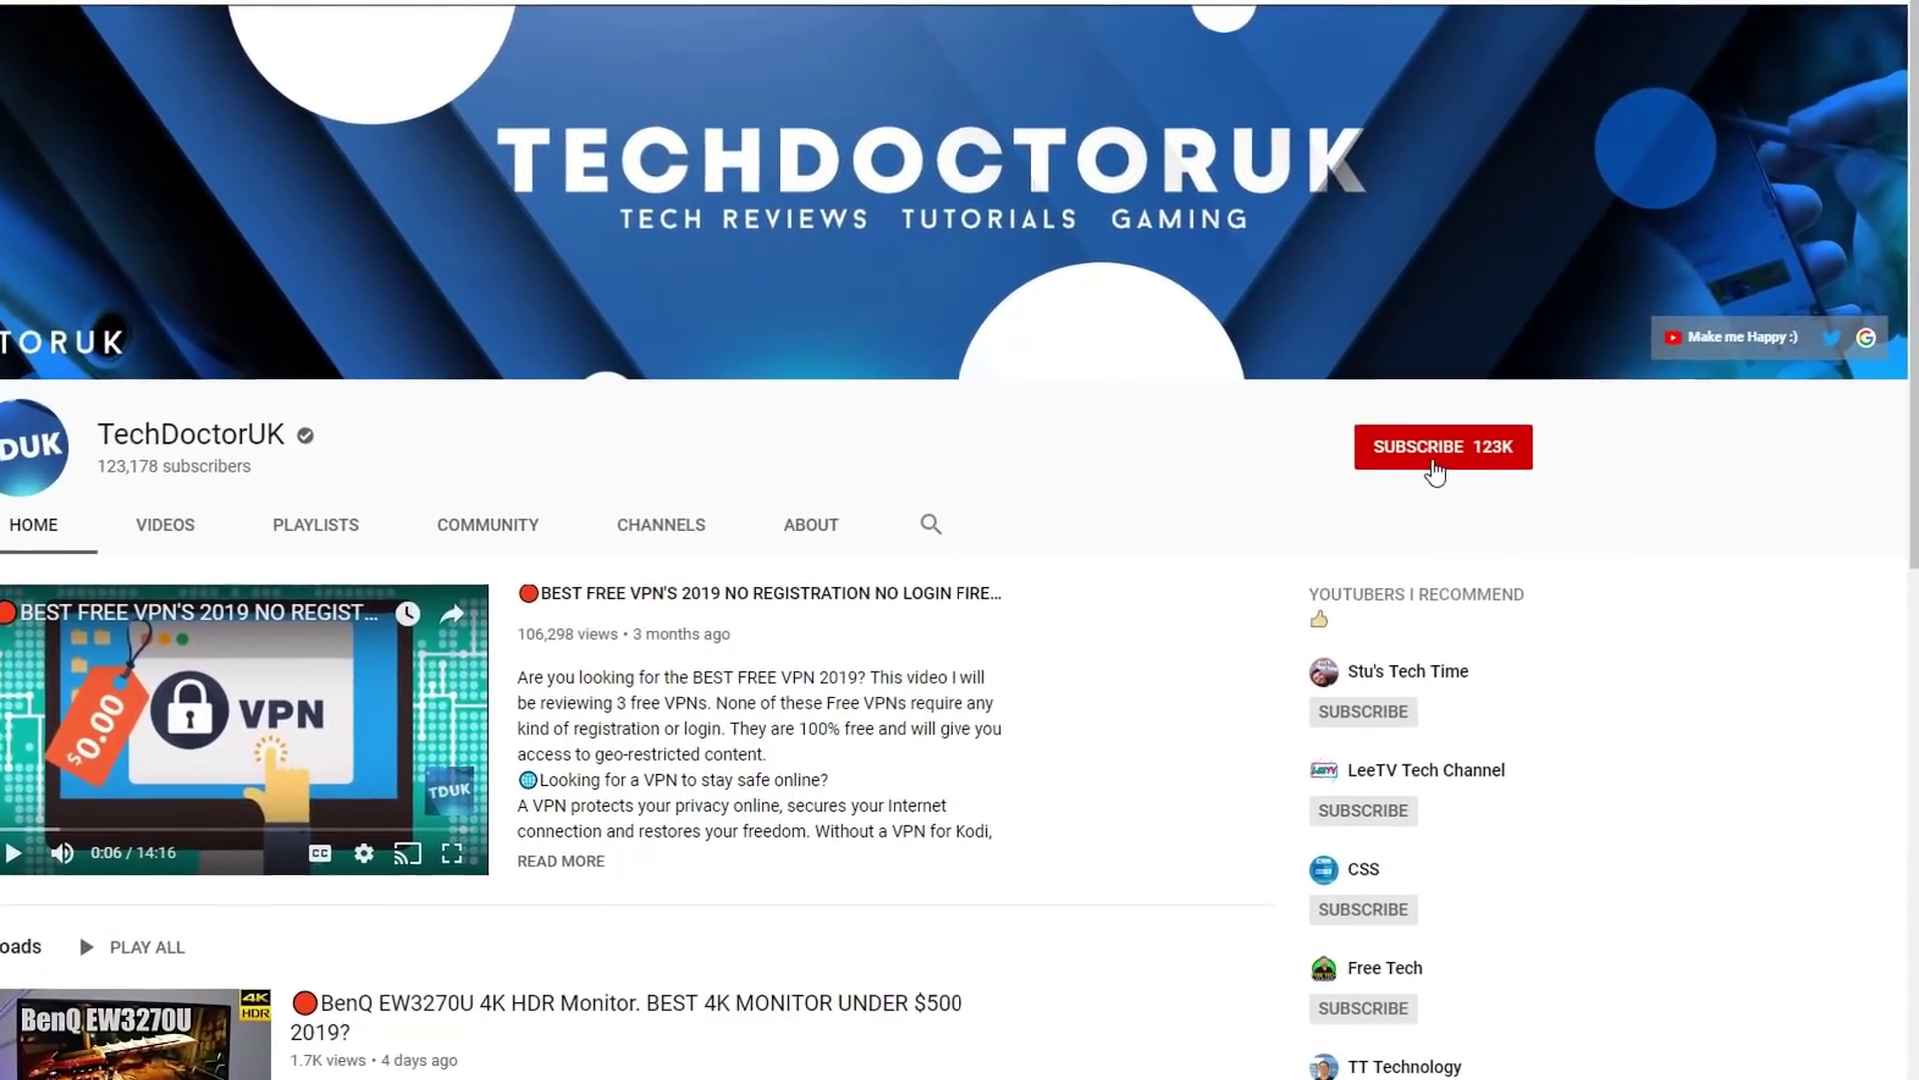
{"action": "left_click", "coordinate": [1436, 468]}
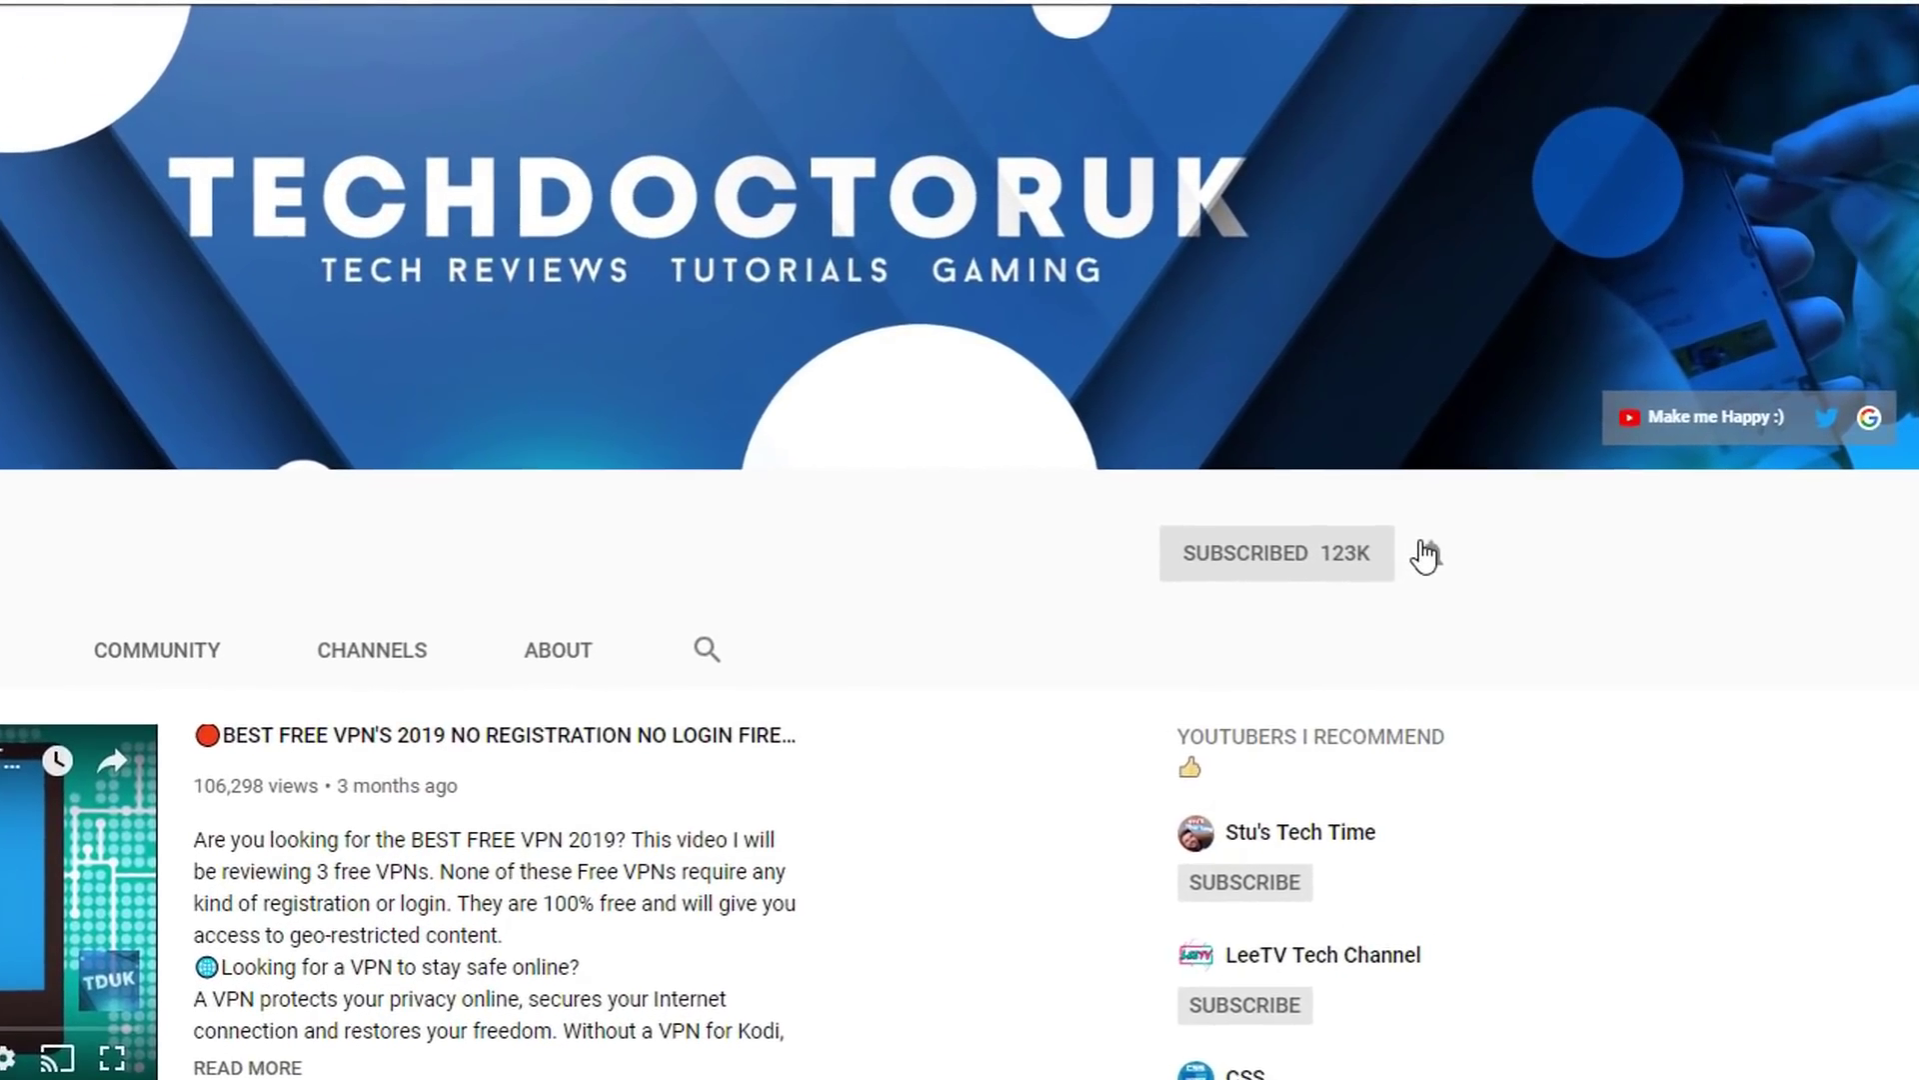
{"action": "left_click", "coordinate": [1427, 554]}
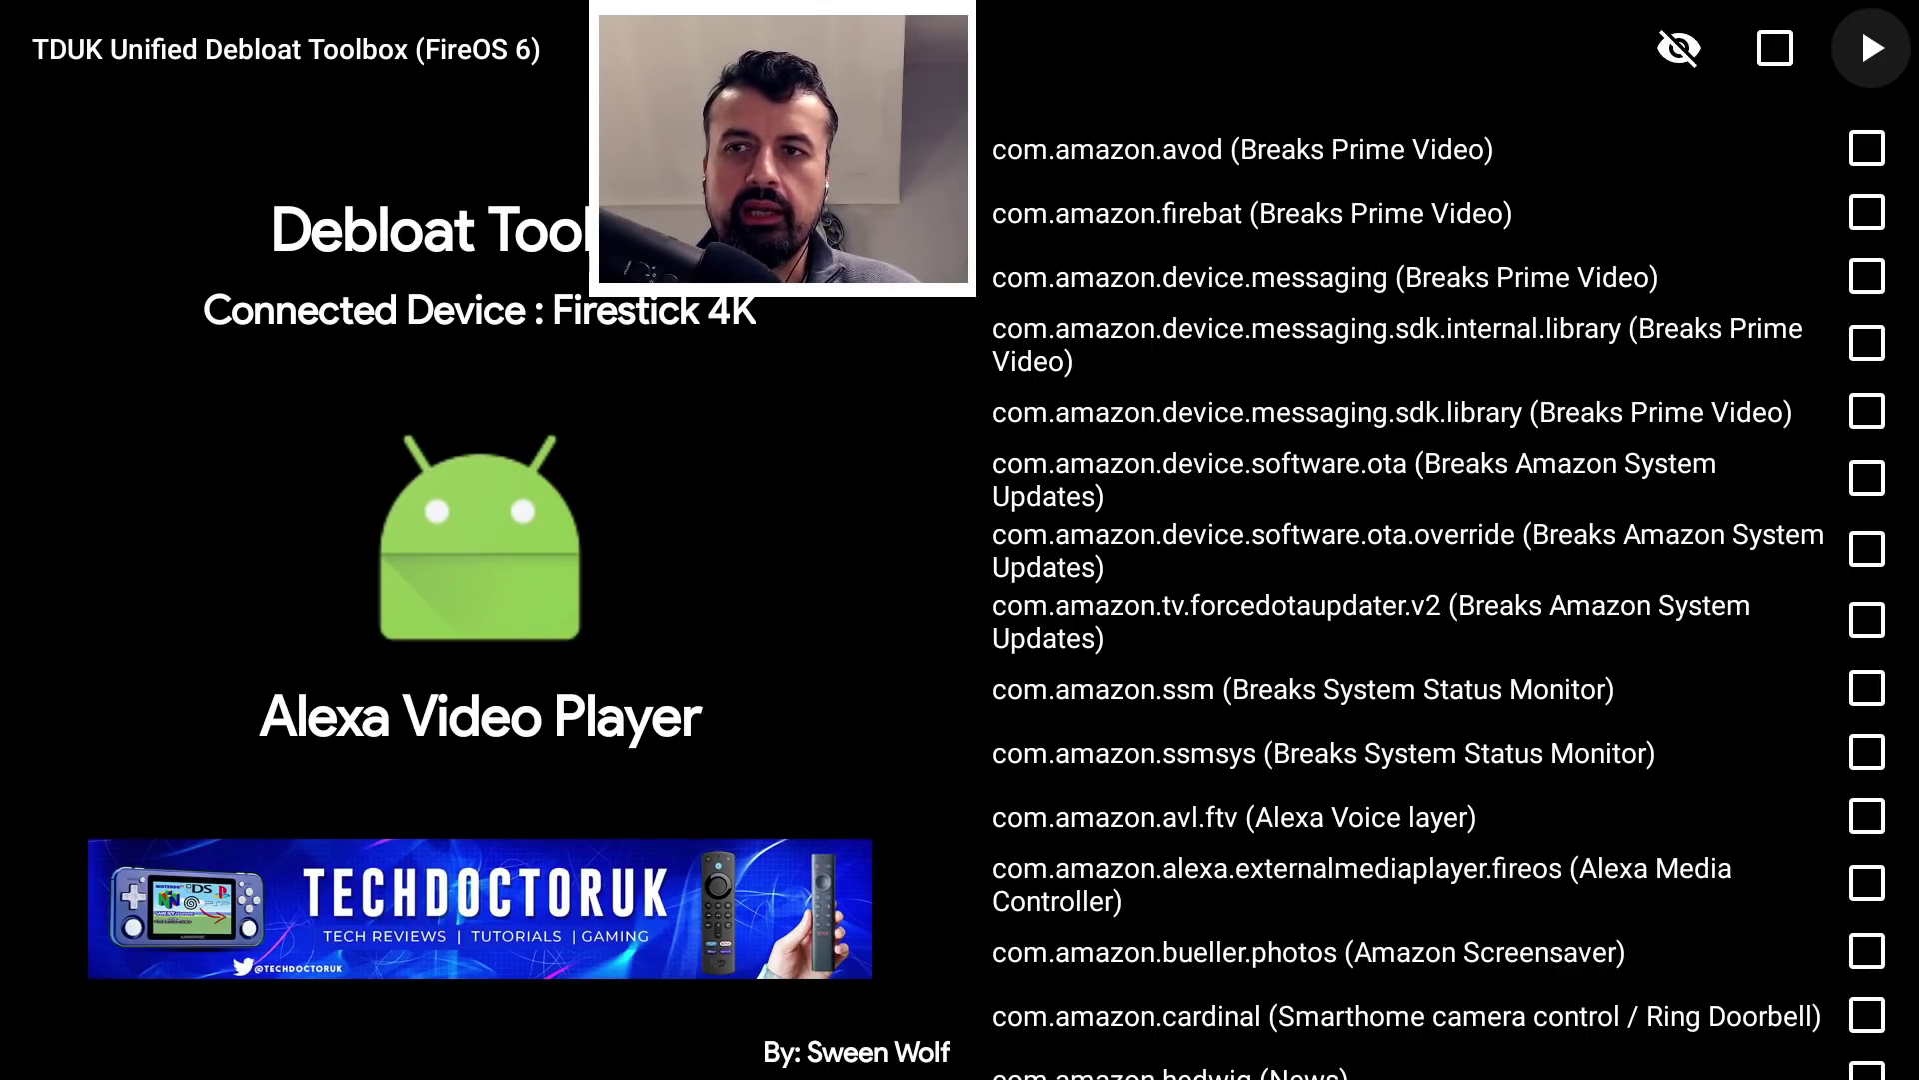
{"action": "key", "text": "Down"}
{"action": "key", "text": "Down"}
{"action": "key", "text": "Down"}
{"action": "key", "text": "Down"}
{"action": "key", "text": "Down"}
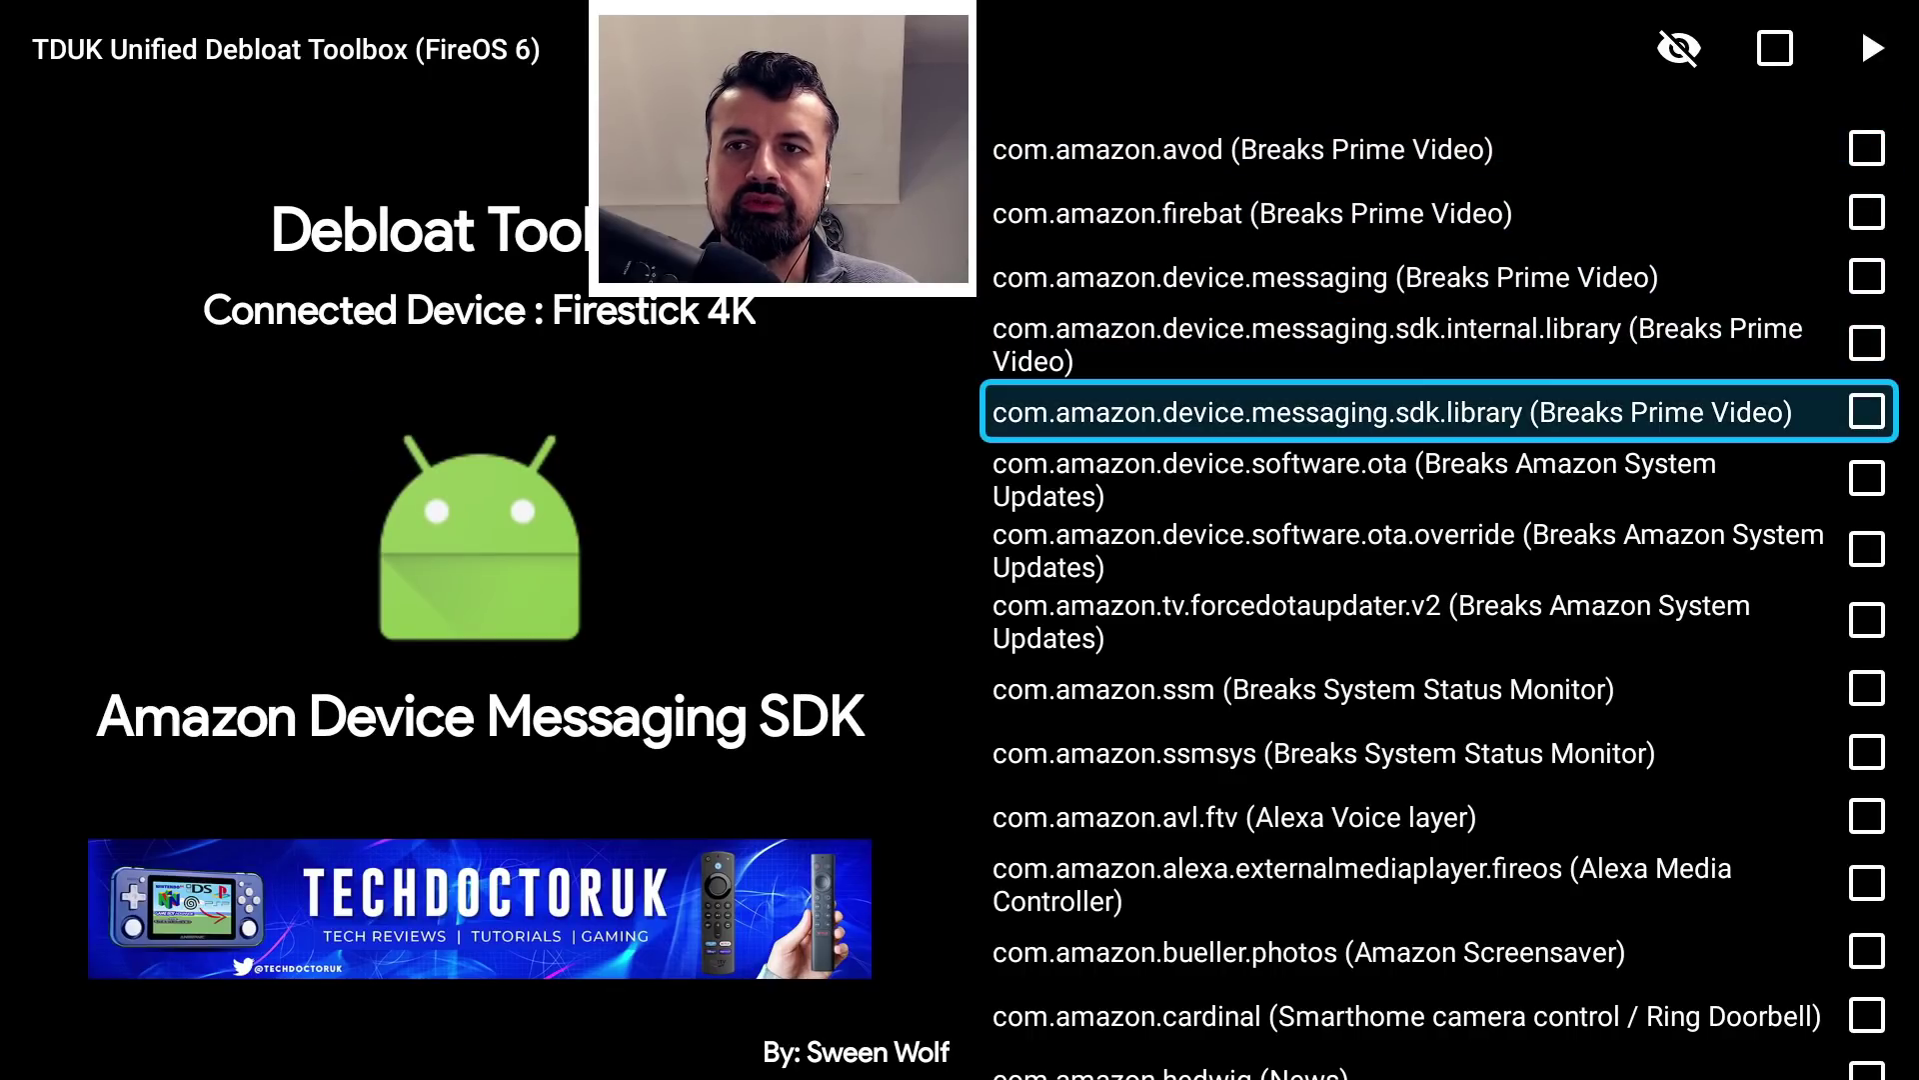
{"action": "key", "text": "Down"}
{"action": "key", "text": "Down"}
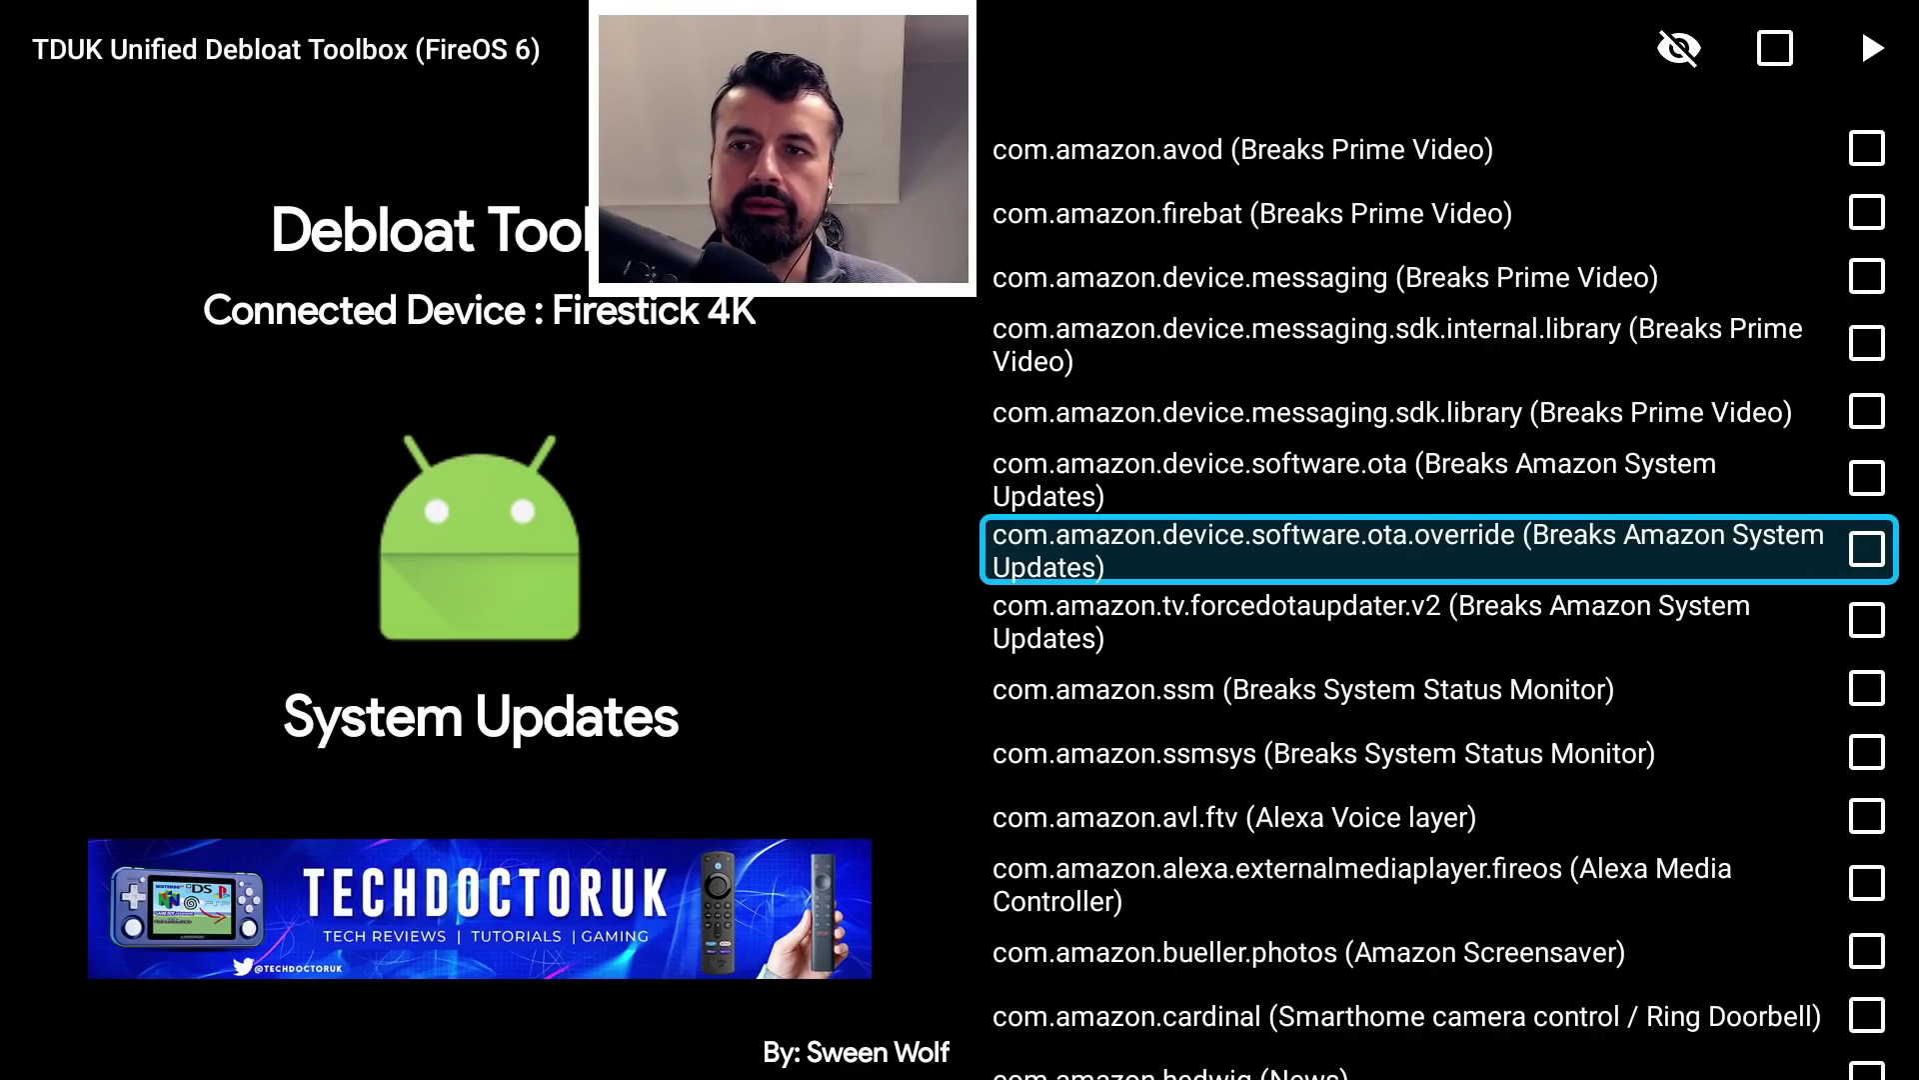
{"action": "key", "text": "Down"}
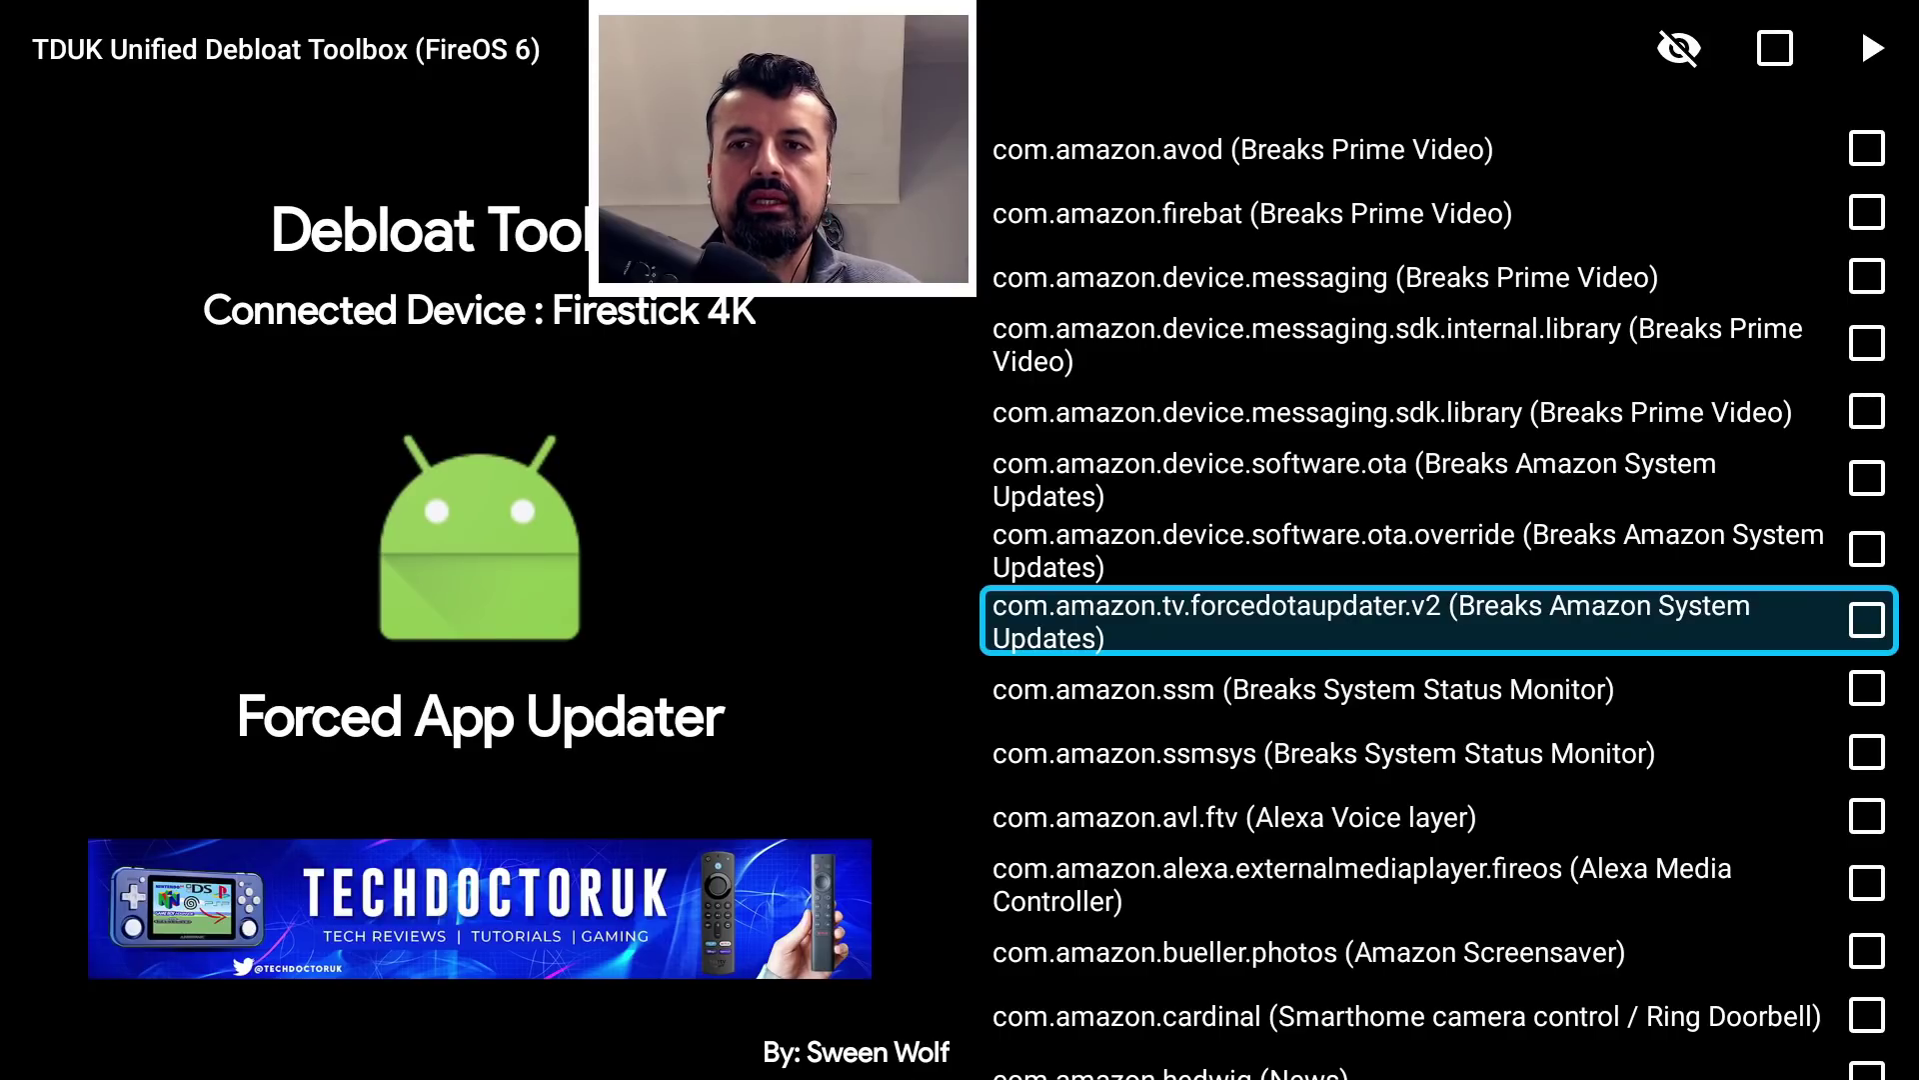
{"action": "key", "text": "Down"}
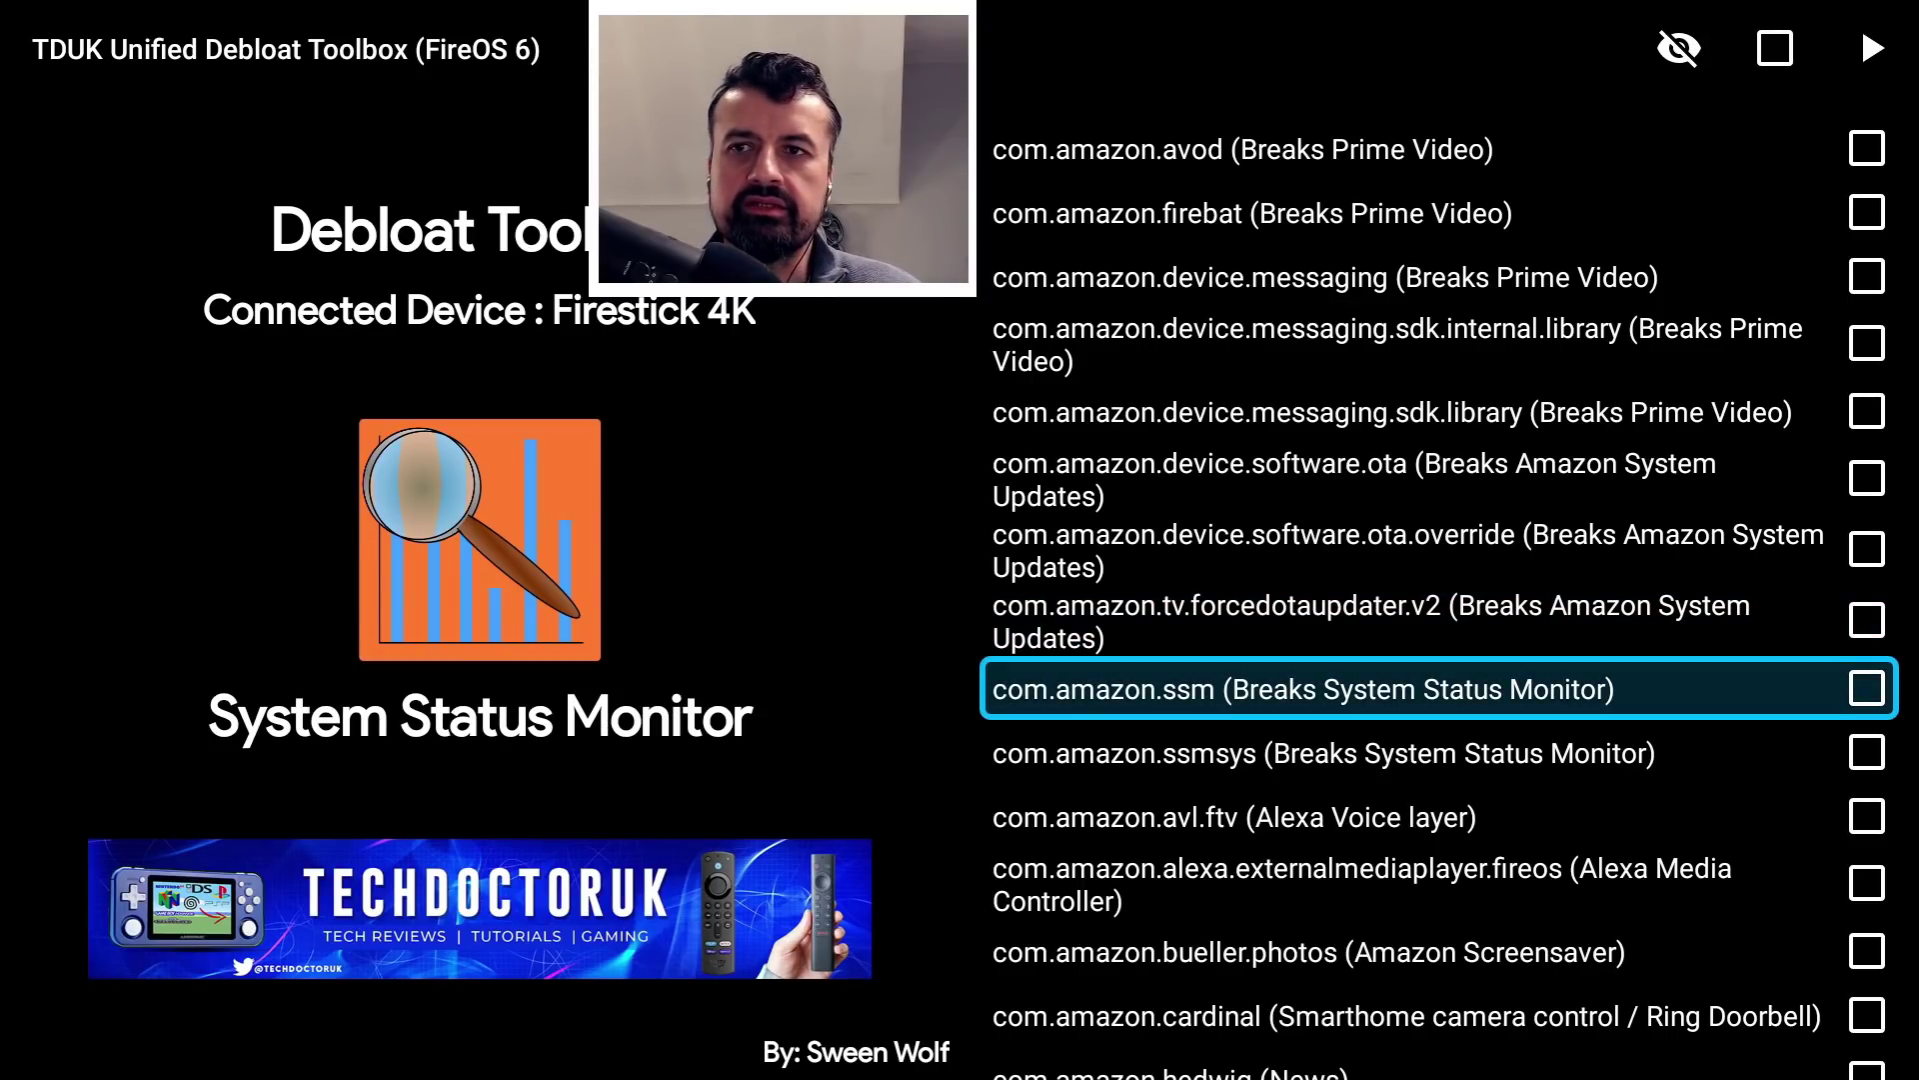
{"action": "key", "text": "Down"}
{"action": "key", "text": "Down"}
{"action": "key", "text": "Up"}
{"action": "key", "text": "Up"}
{"action": "key", "text": "Up"}
{"action": "key", "text": "Up"}
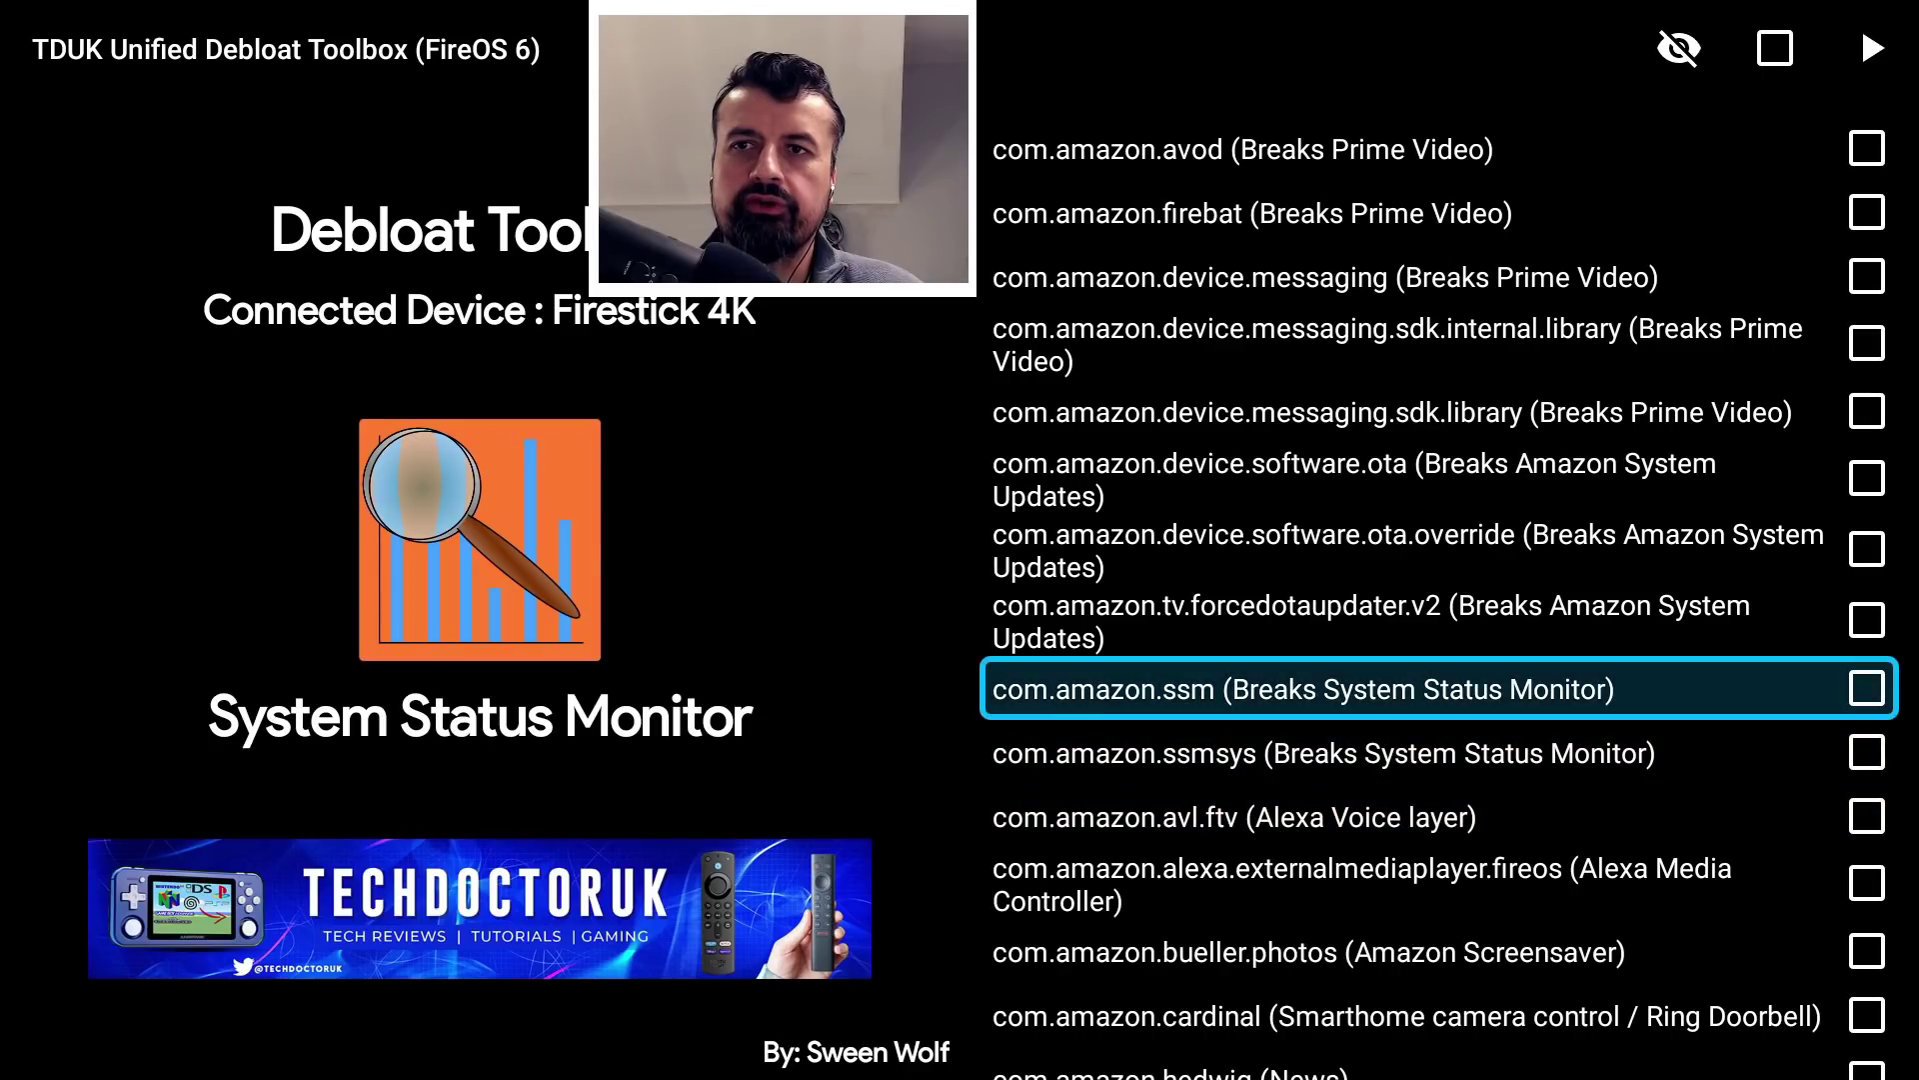
{"action": "key", "text": "Up"}
{"action": "key", "text": "Up"}
{"action": "key", "text": "Up"}
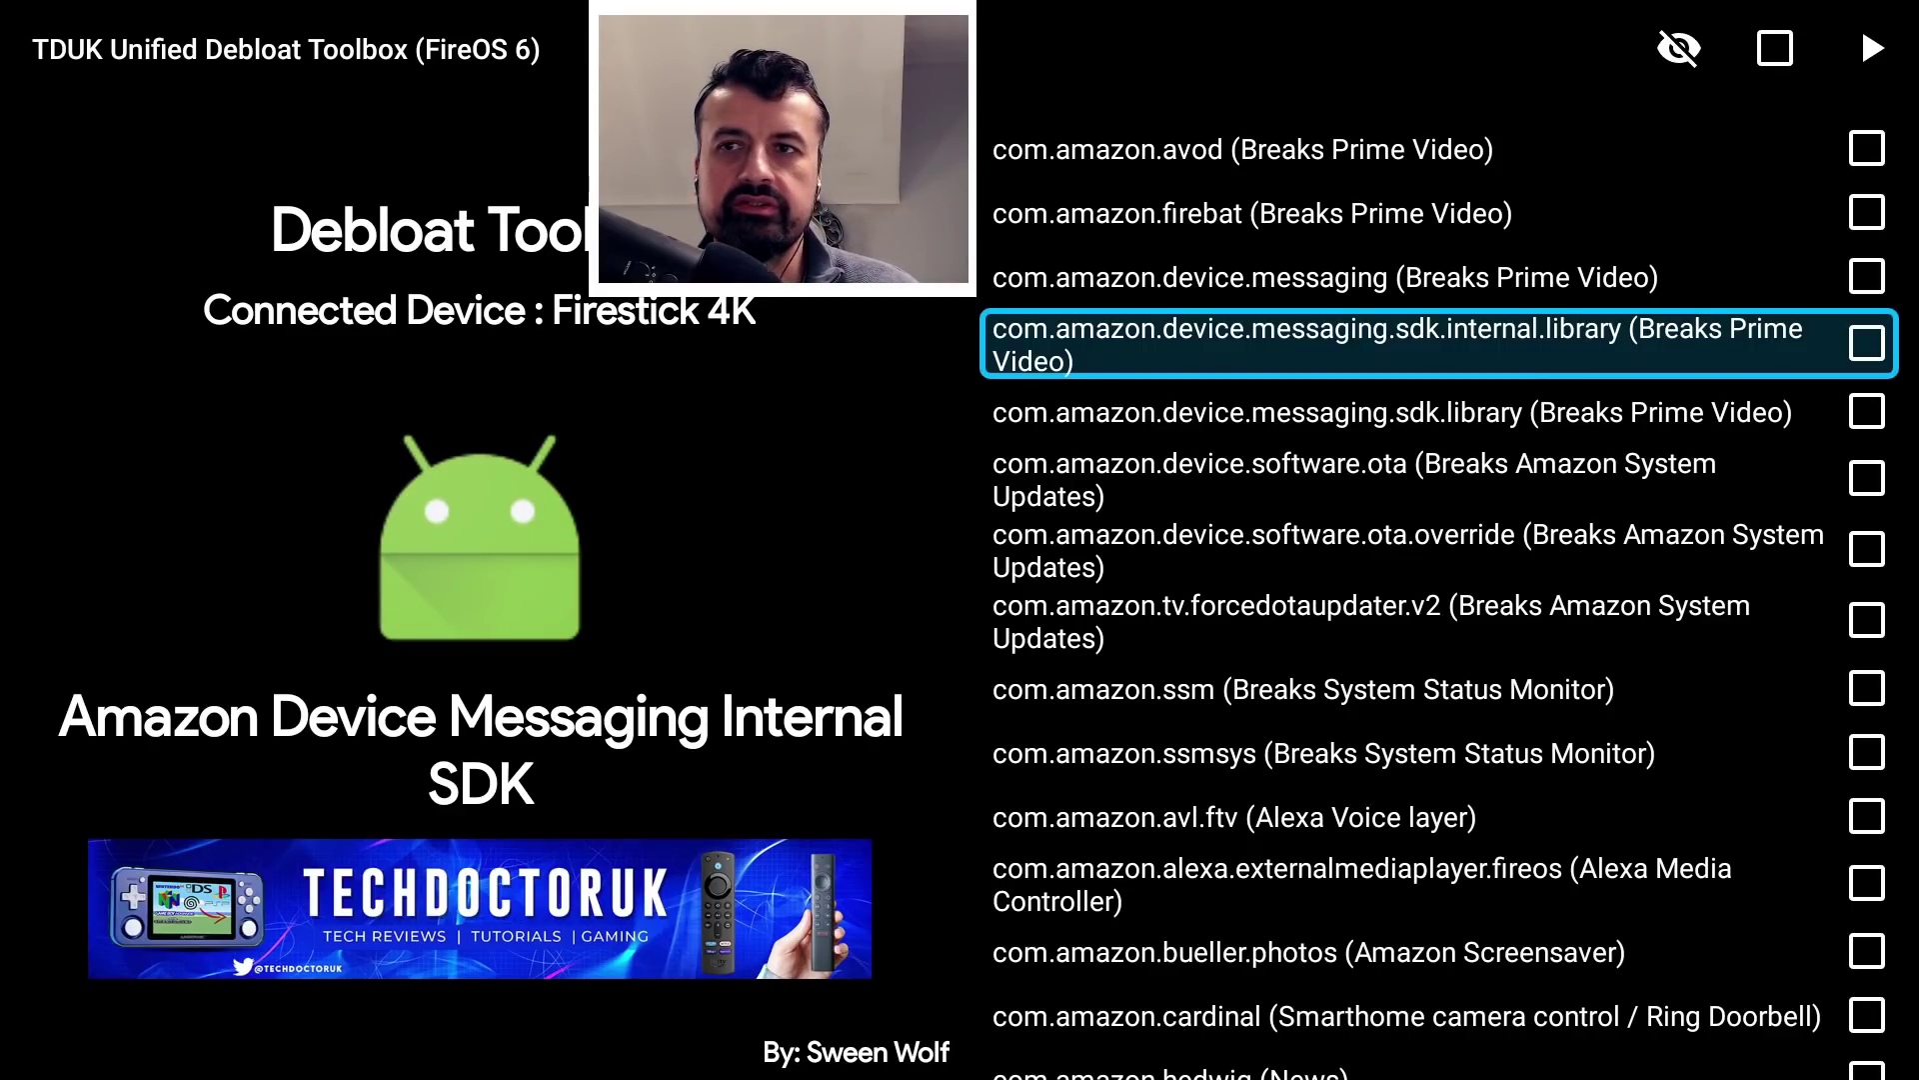
- Tick sdk.internal.library, sdk.library and device.messaging for disabling
{"action": "key", "text": "Up"}
{"action": "key", "text": "Up"}
{"action": "key", "text": "Up"}
{"action": "key", "text": "Down"}
{"action": "key", "text": "Down"}
{"action": "key", "text": "Down"}
{"action": "key", "text": "Return"}
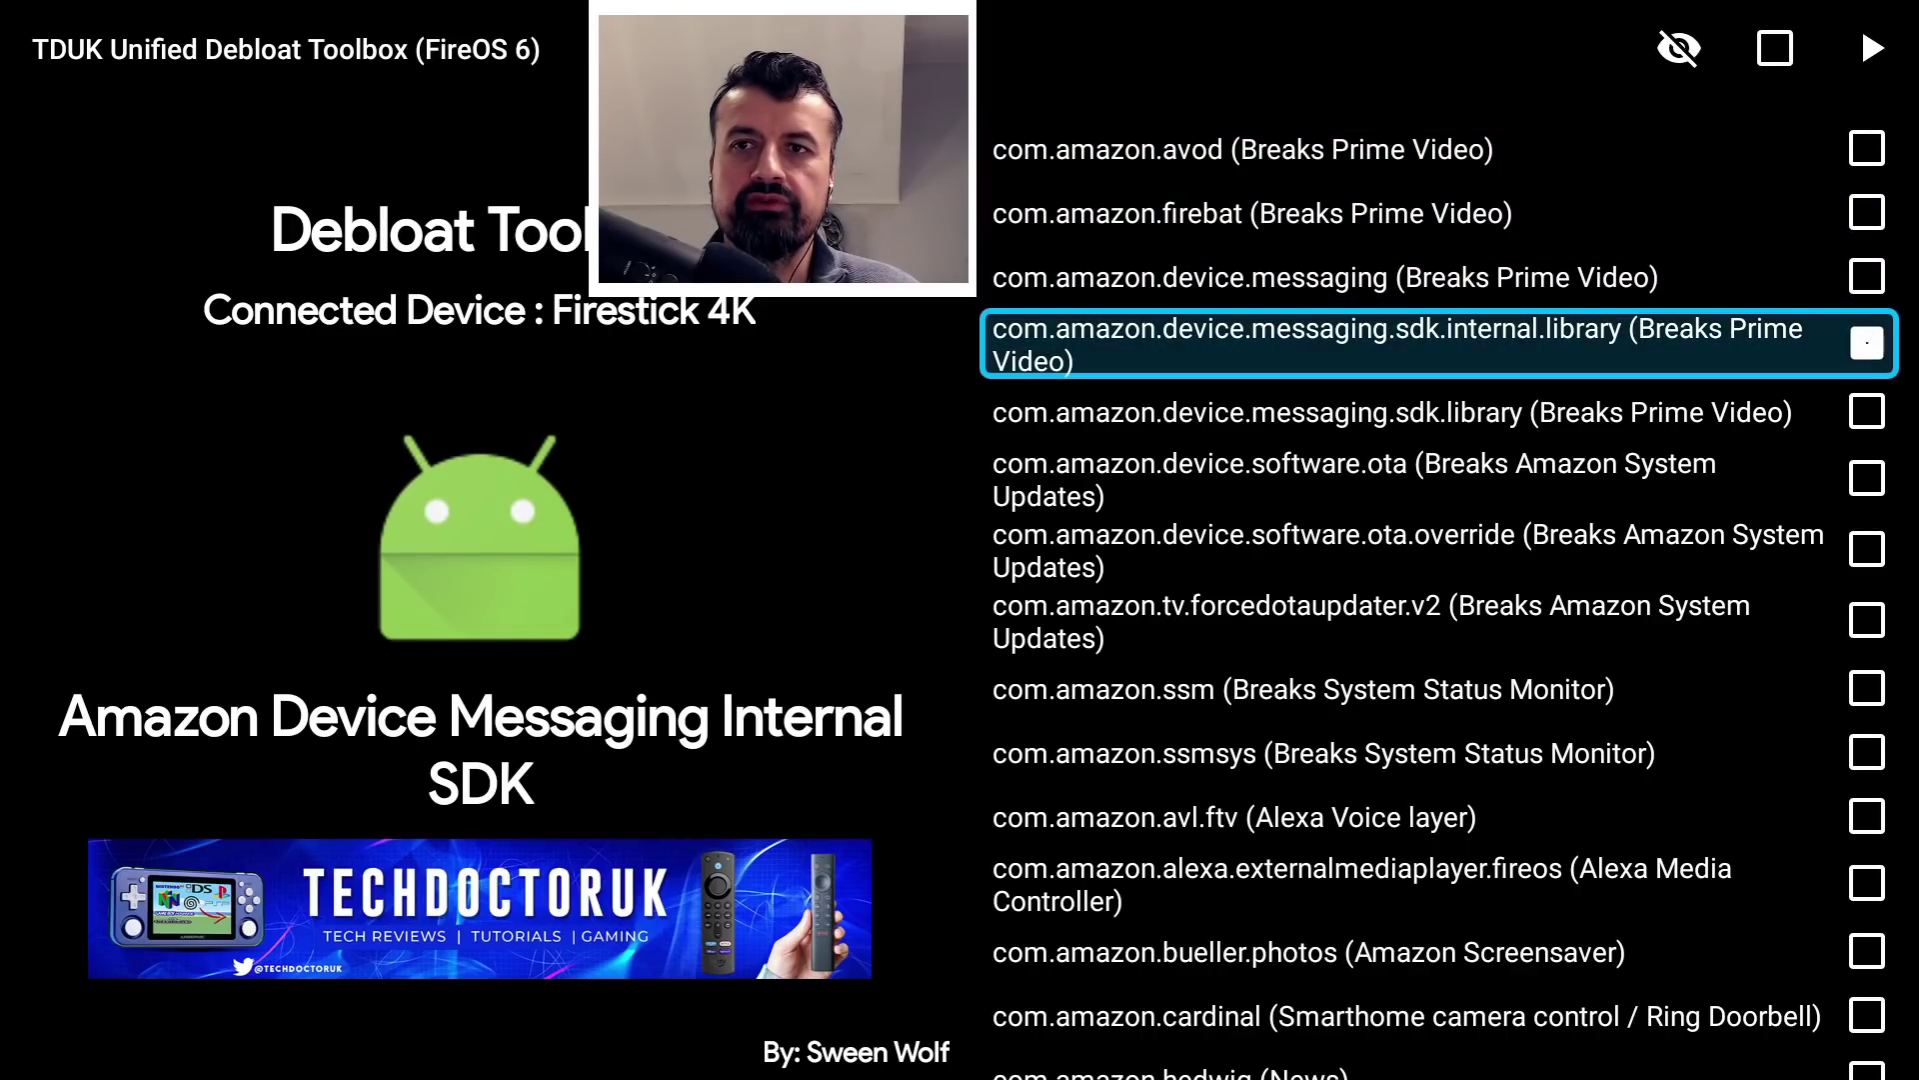
{"action": "key", "text": "Down"}
{"action": "key", "text": "Return"}
{"action": "key", "text": "Up"}
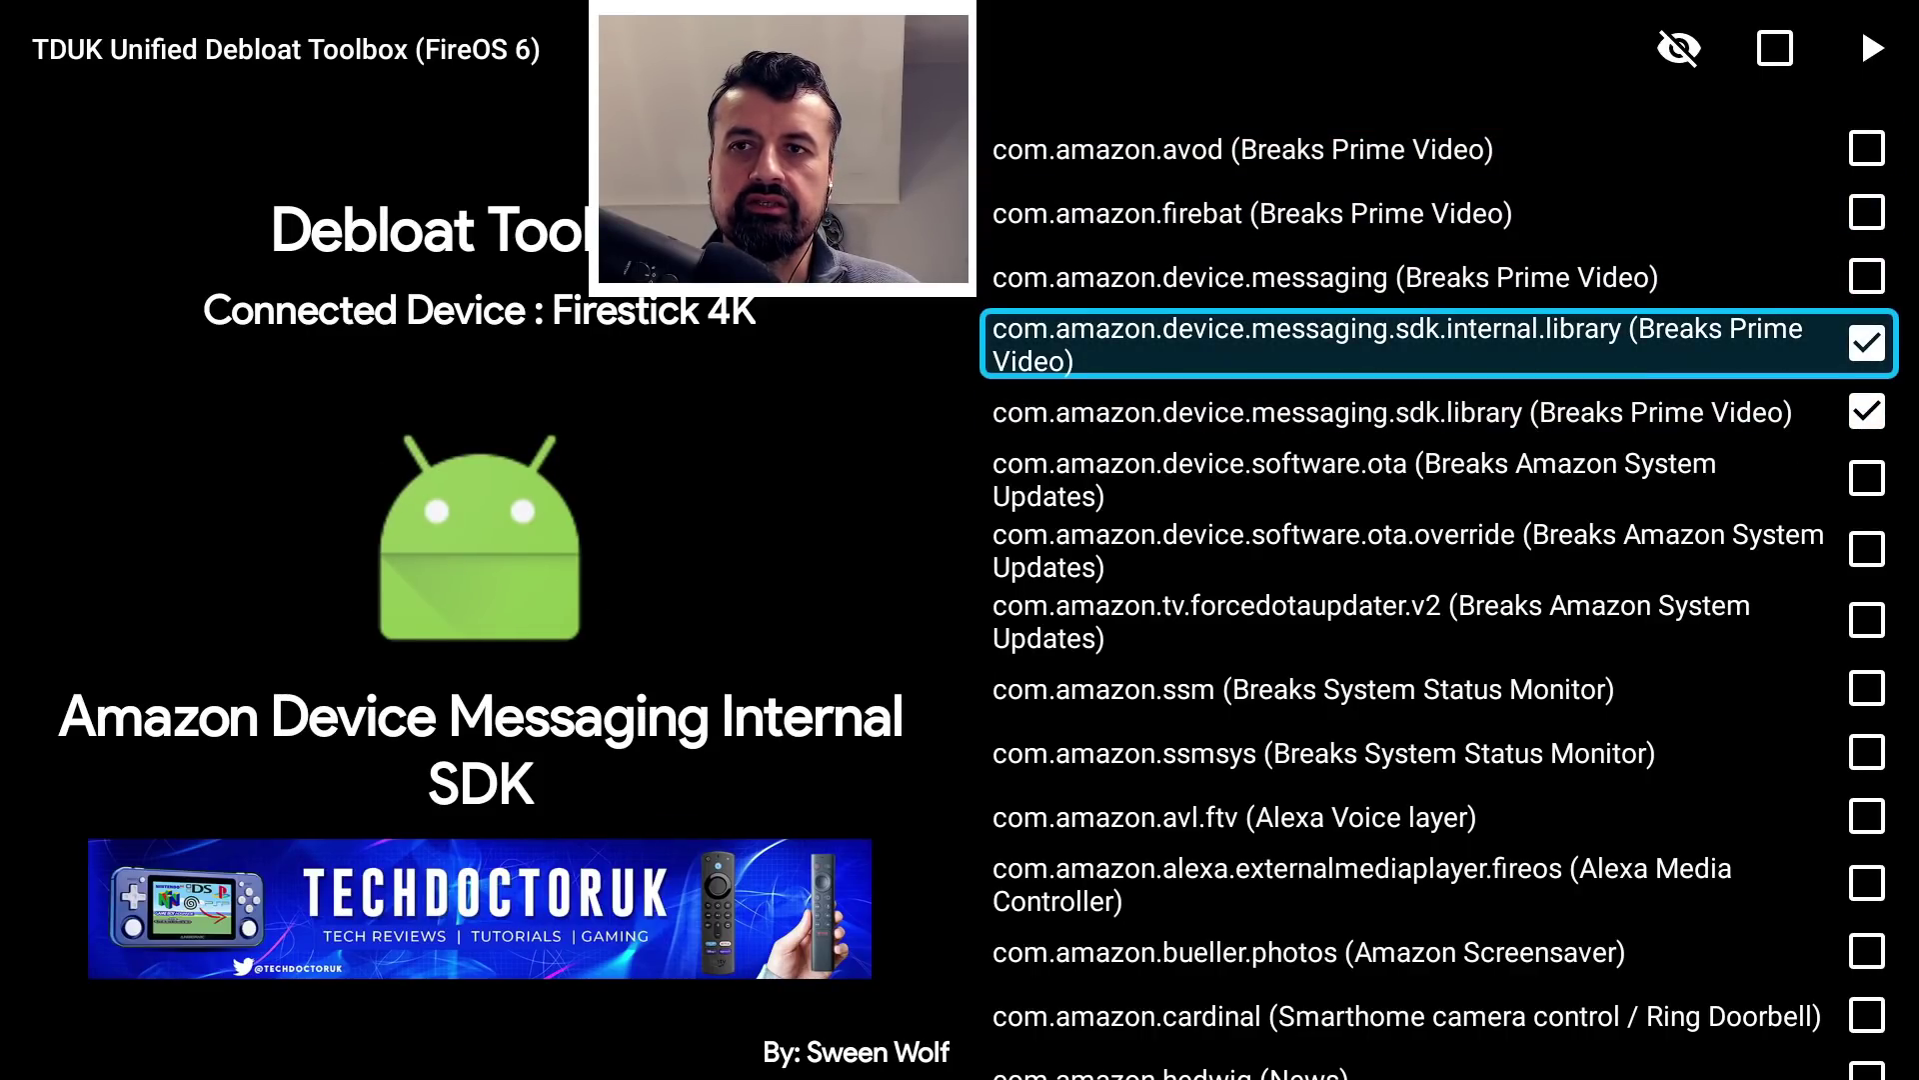
{"action": "key", "text": "Up"}
{"action": "key", "text": "Return"}
- Tick avod and firebat so all five Prime Video packages are marked
{"action": "key", "text": "Up"}
{"action": "key", "text": "Up"}
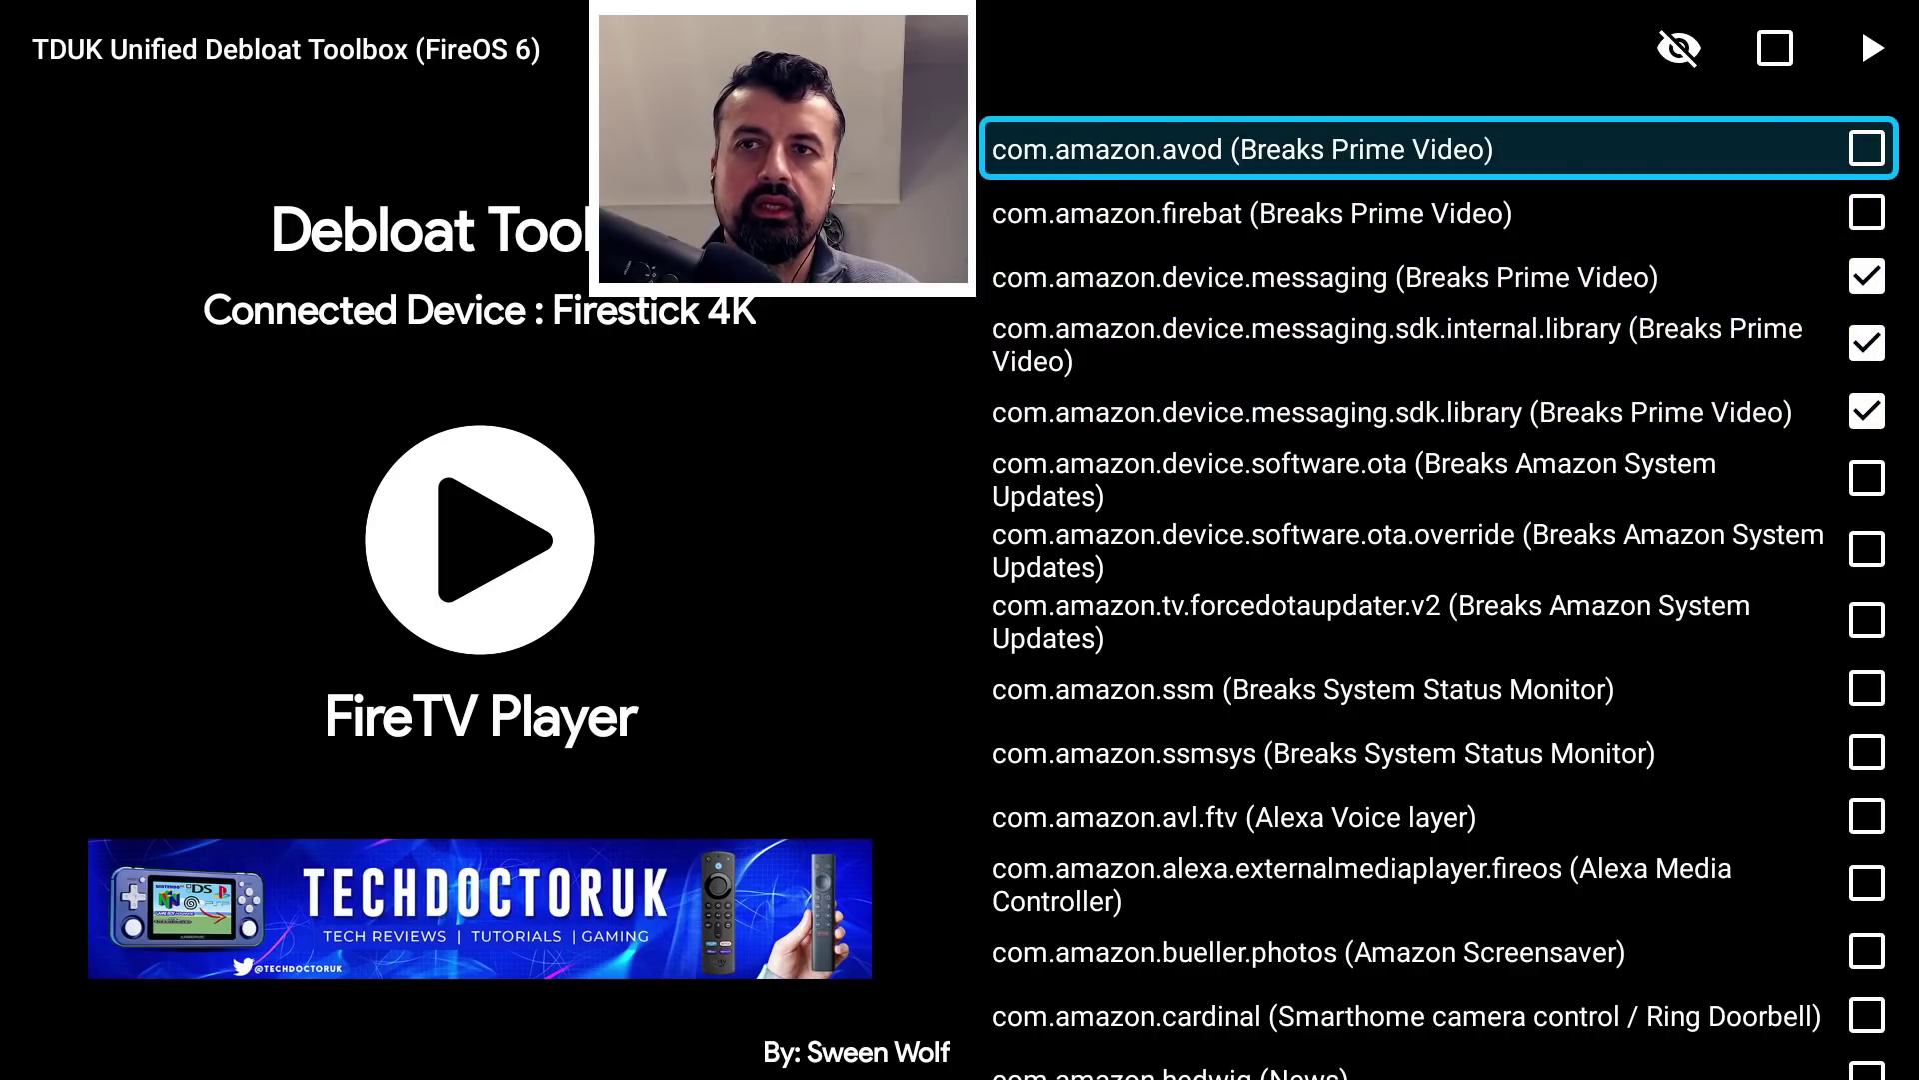
{"action": "key", "text": "Down"}
{"action": "key", "text": "Down"}
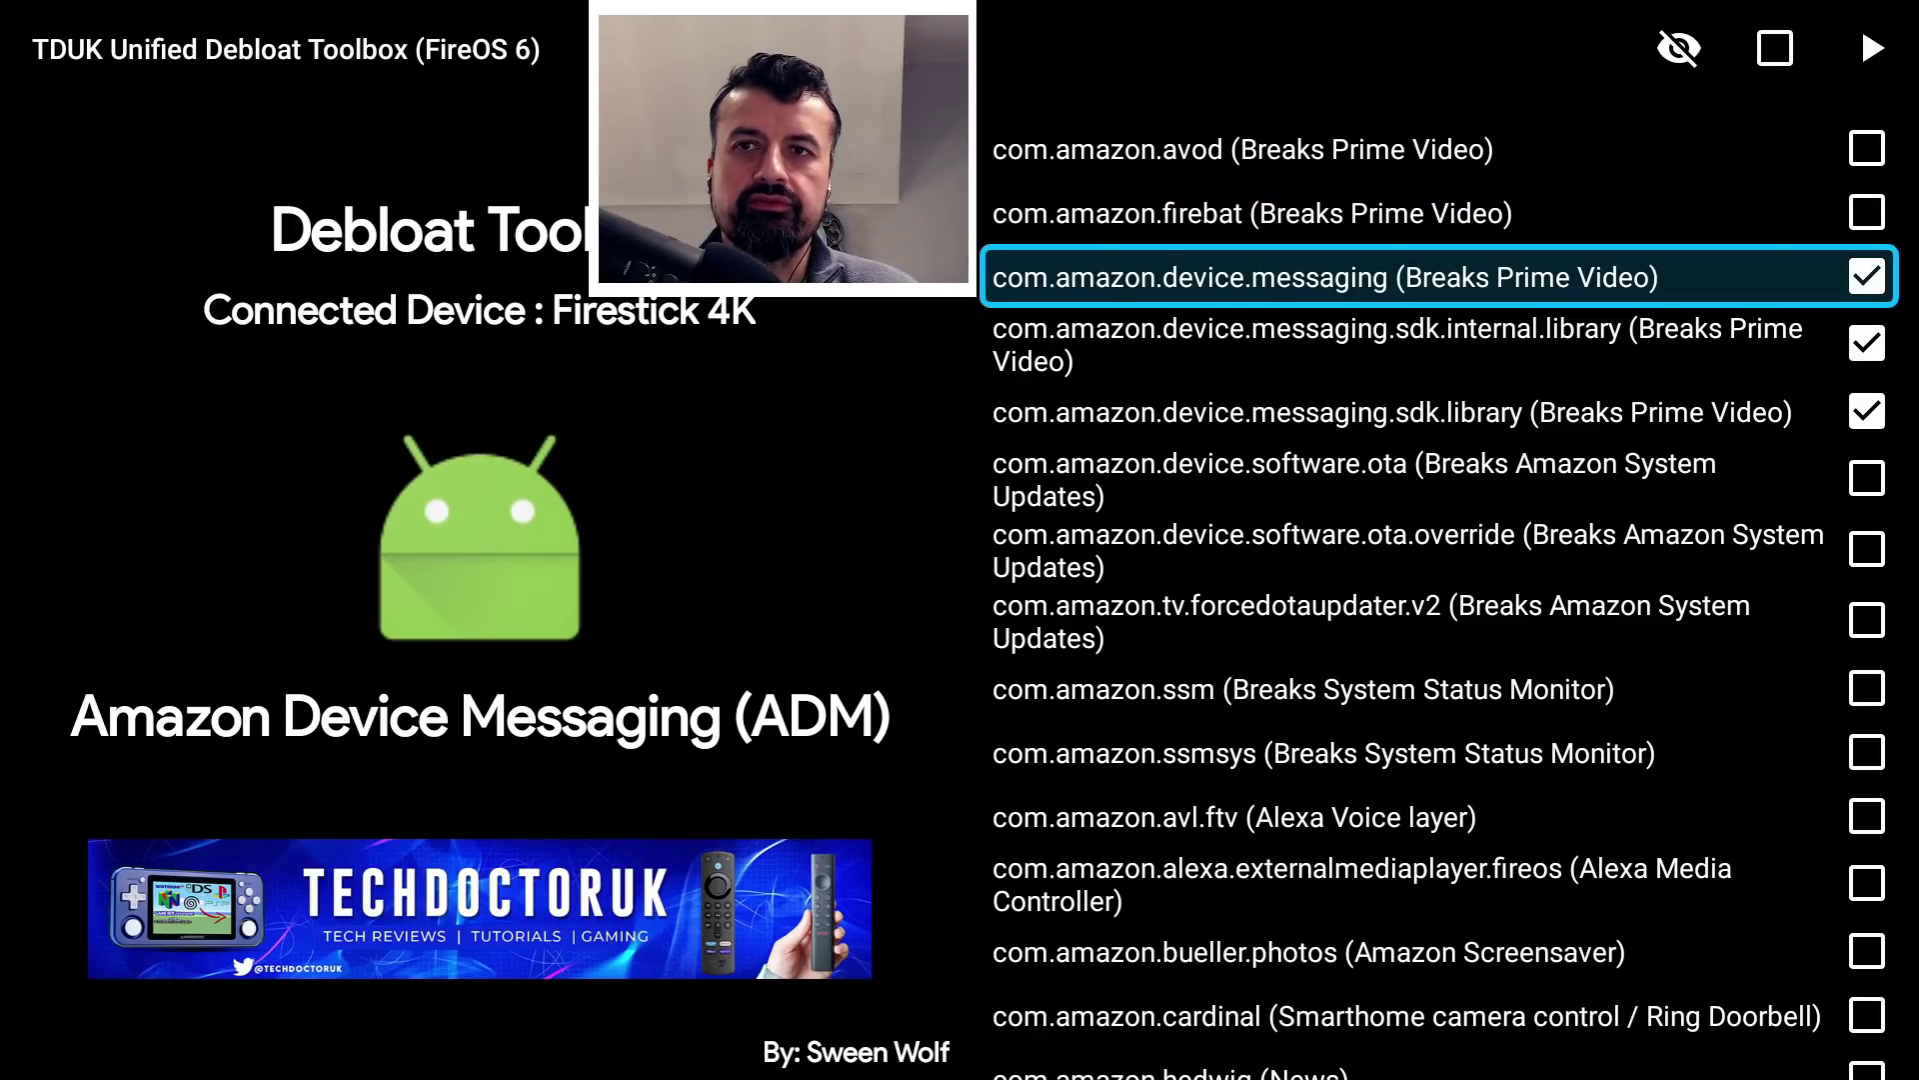
{"action": "key", "text": "Up"}
{"action": "key", "text": "Up"}
{"action": "key", "text": "Return"}
{"action": "key", "text": "Down"}
{"action": "key", "text": "Return"}
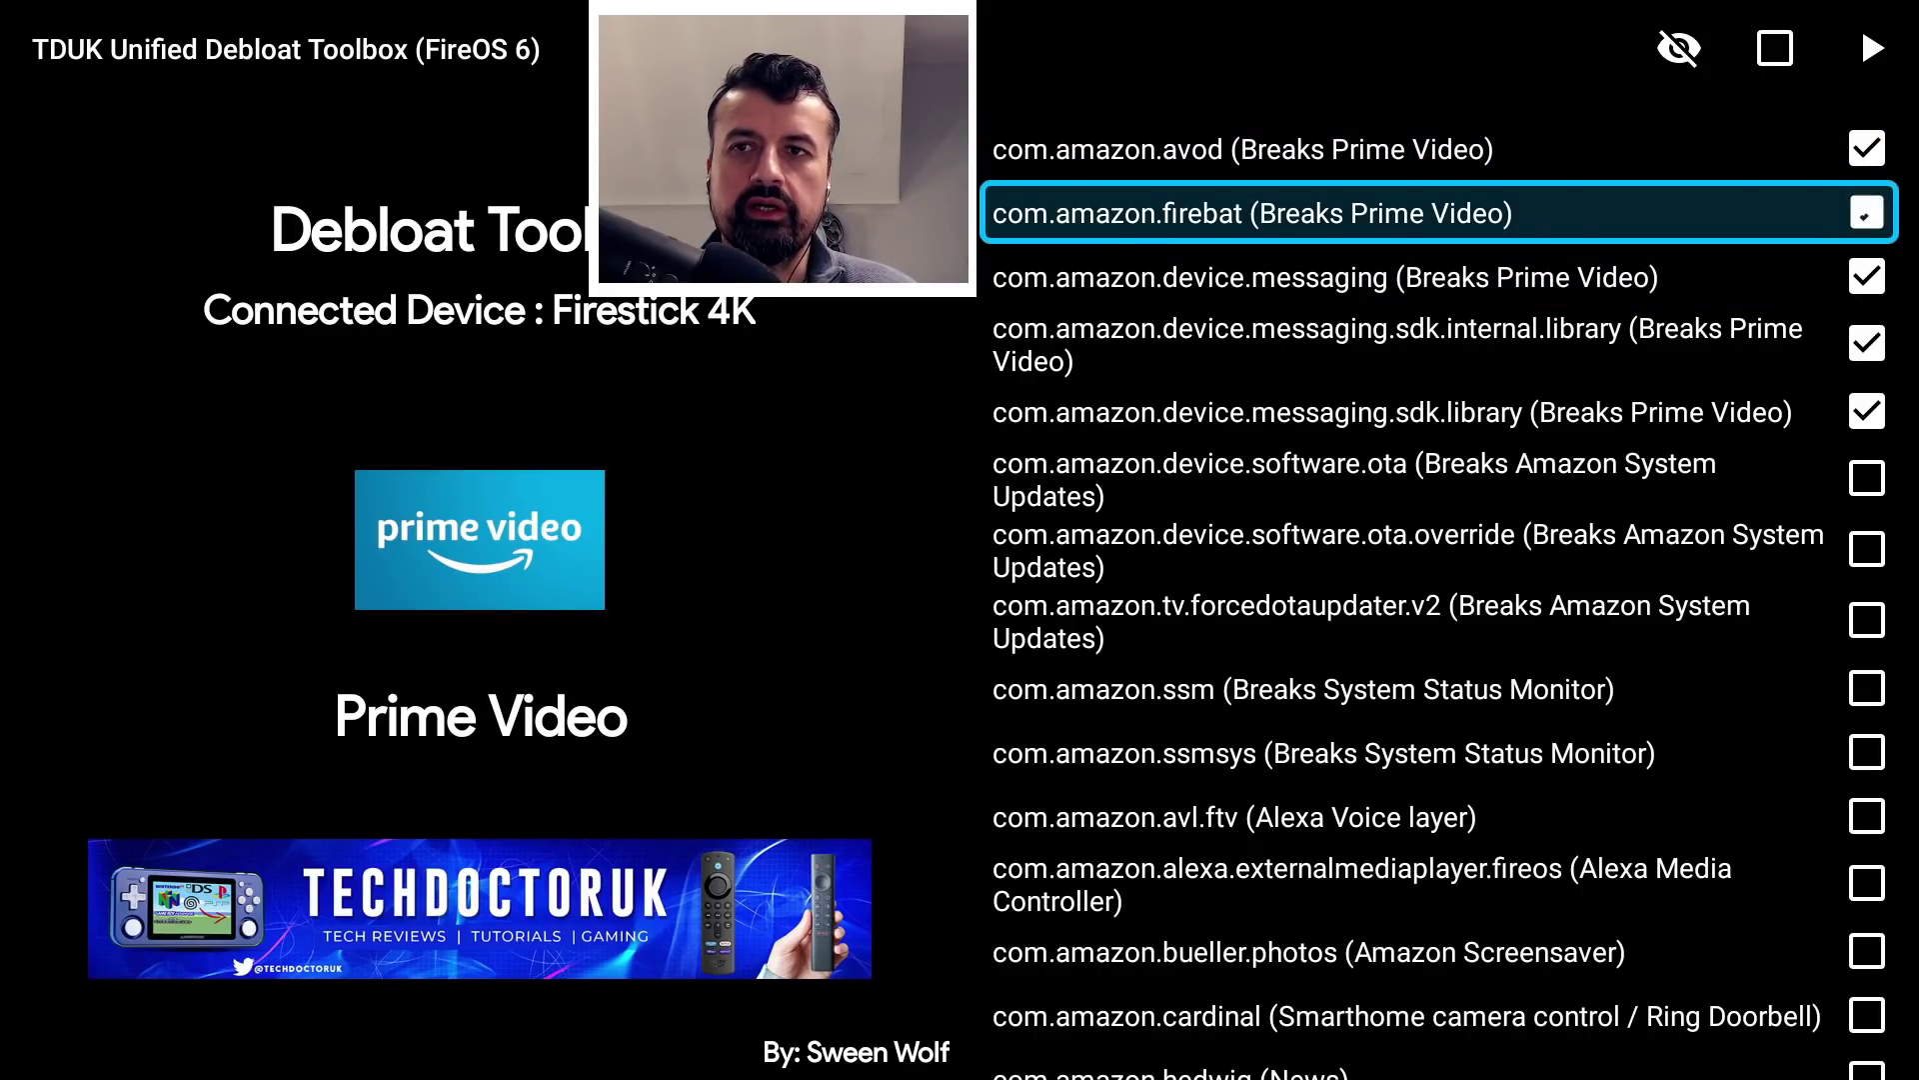
{"action": "key", "text": "Down"}
{"action": "key", "text": "Down"}
{"action": "key", "text": "Down"}
{"action": "key", "text": "Up"}
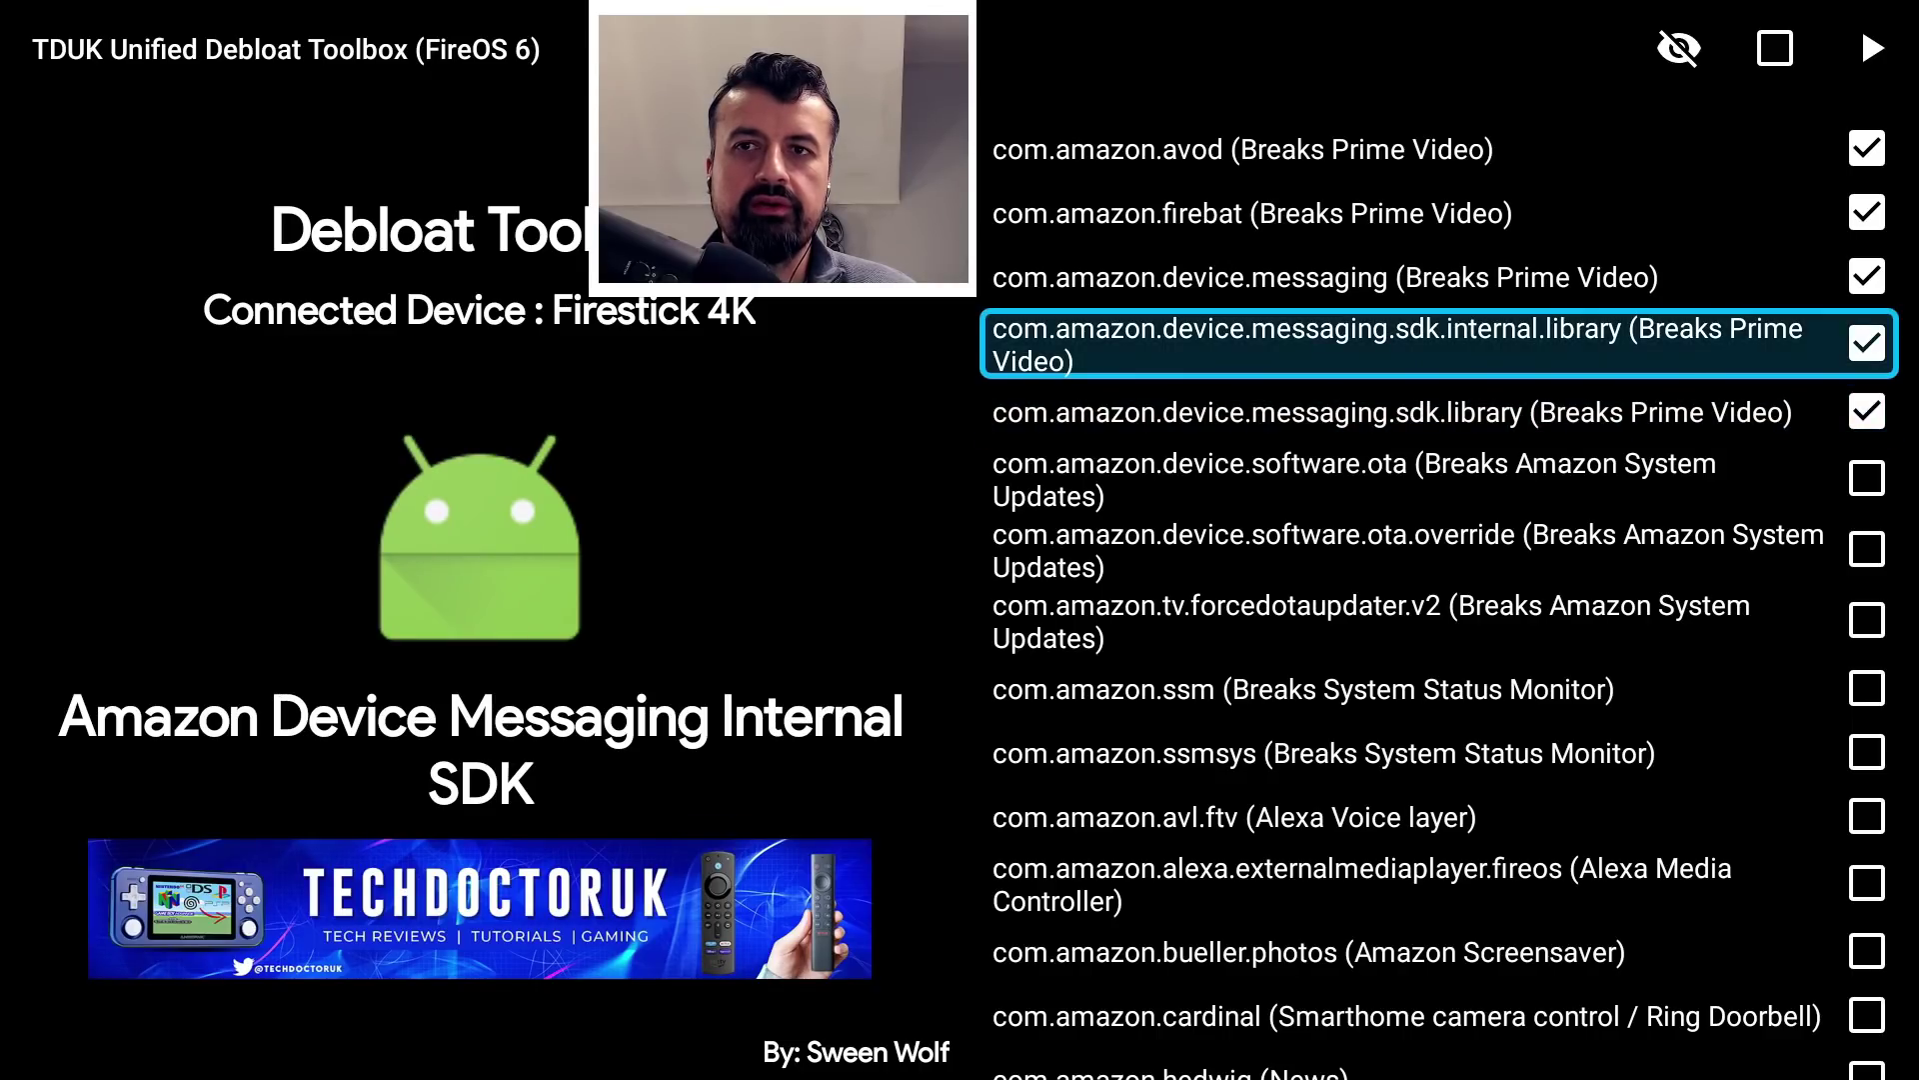
{"action": "key", "text": "Up"}
{"action": "key", "text": "Up"}
{"action": "key", "text": "Up"}
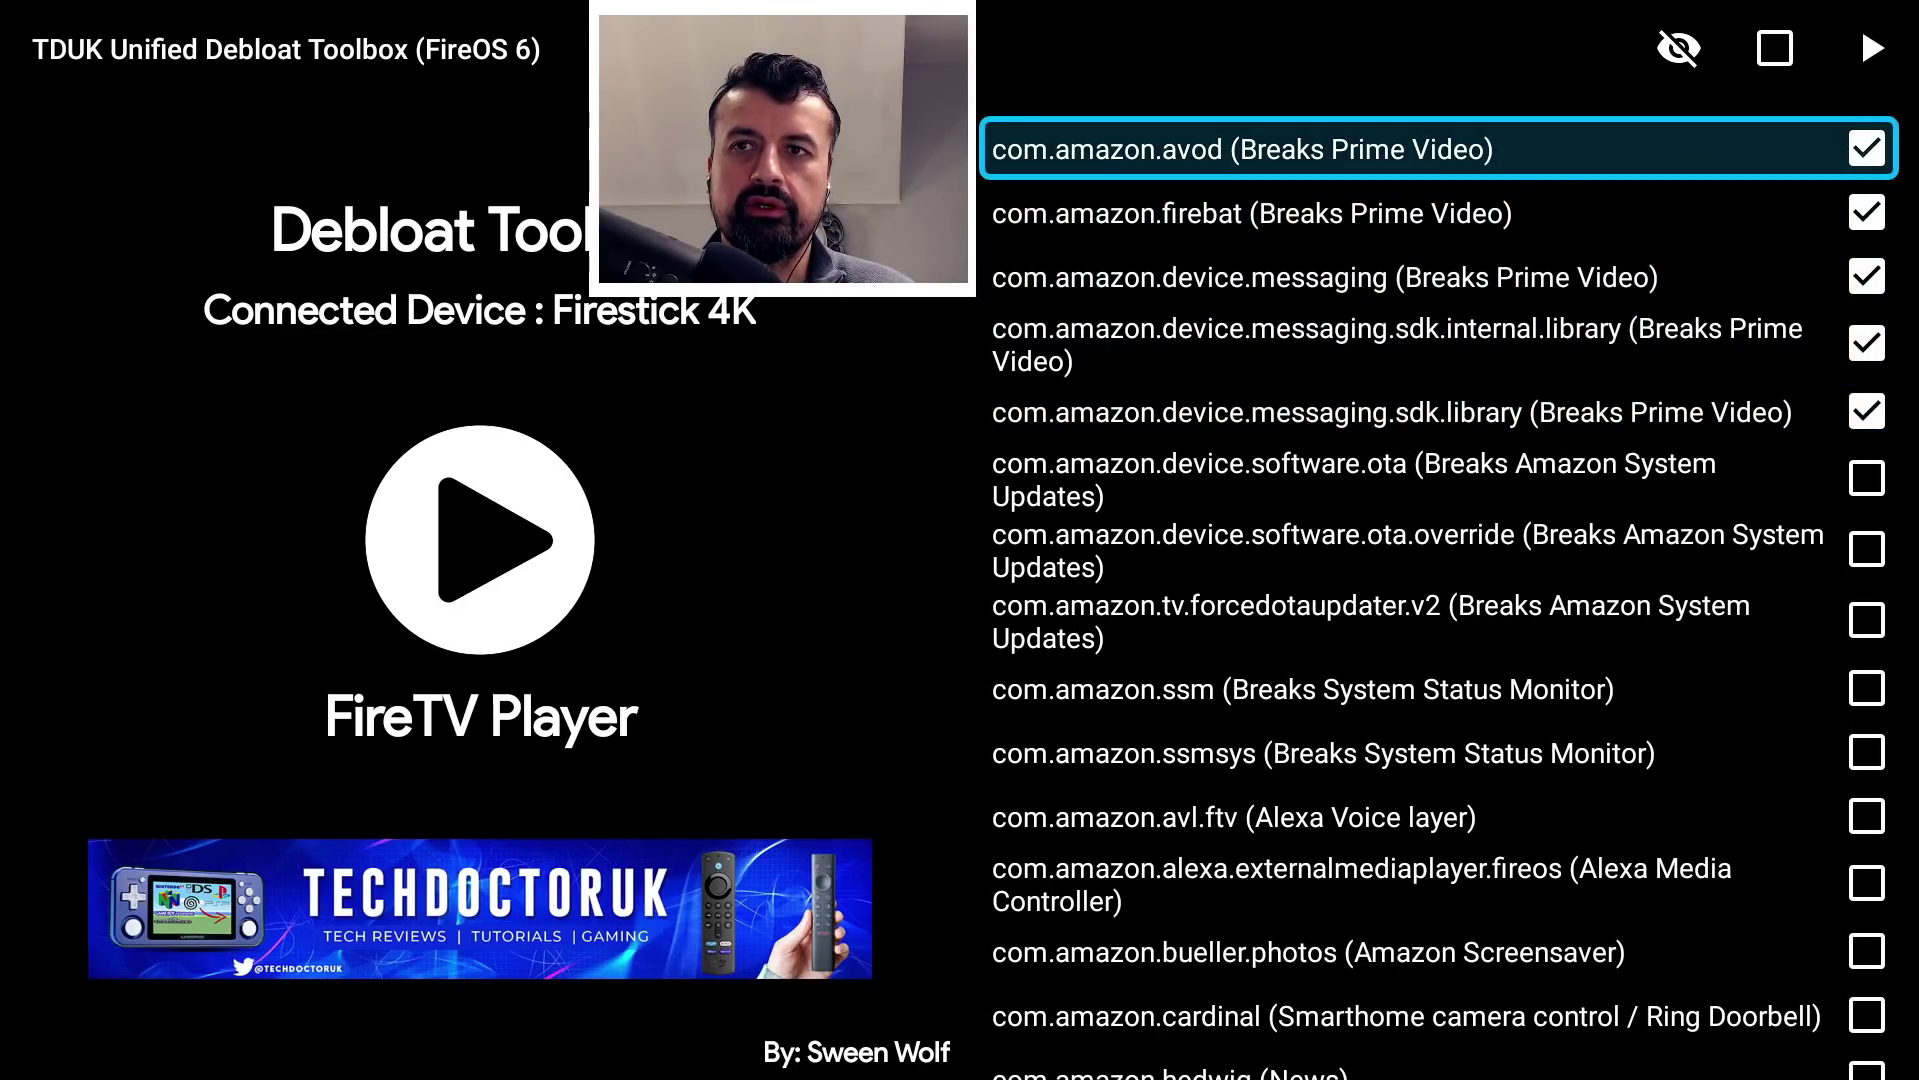
{"action": "key", "text": "Up"}
{"action": "key", "text": "Right"}
{"action": "key", "text": "Right"}
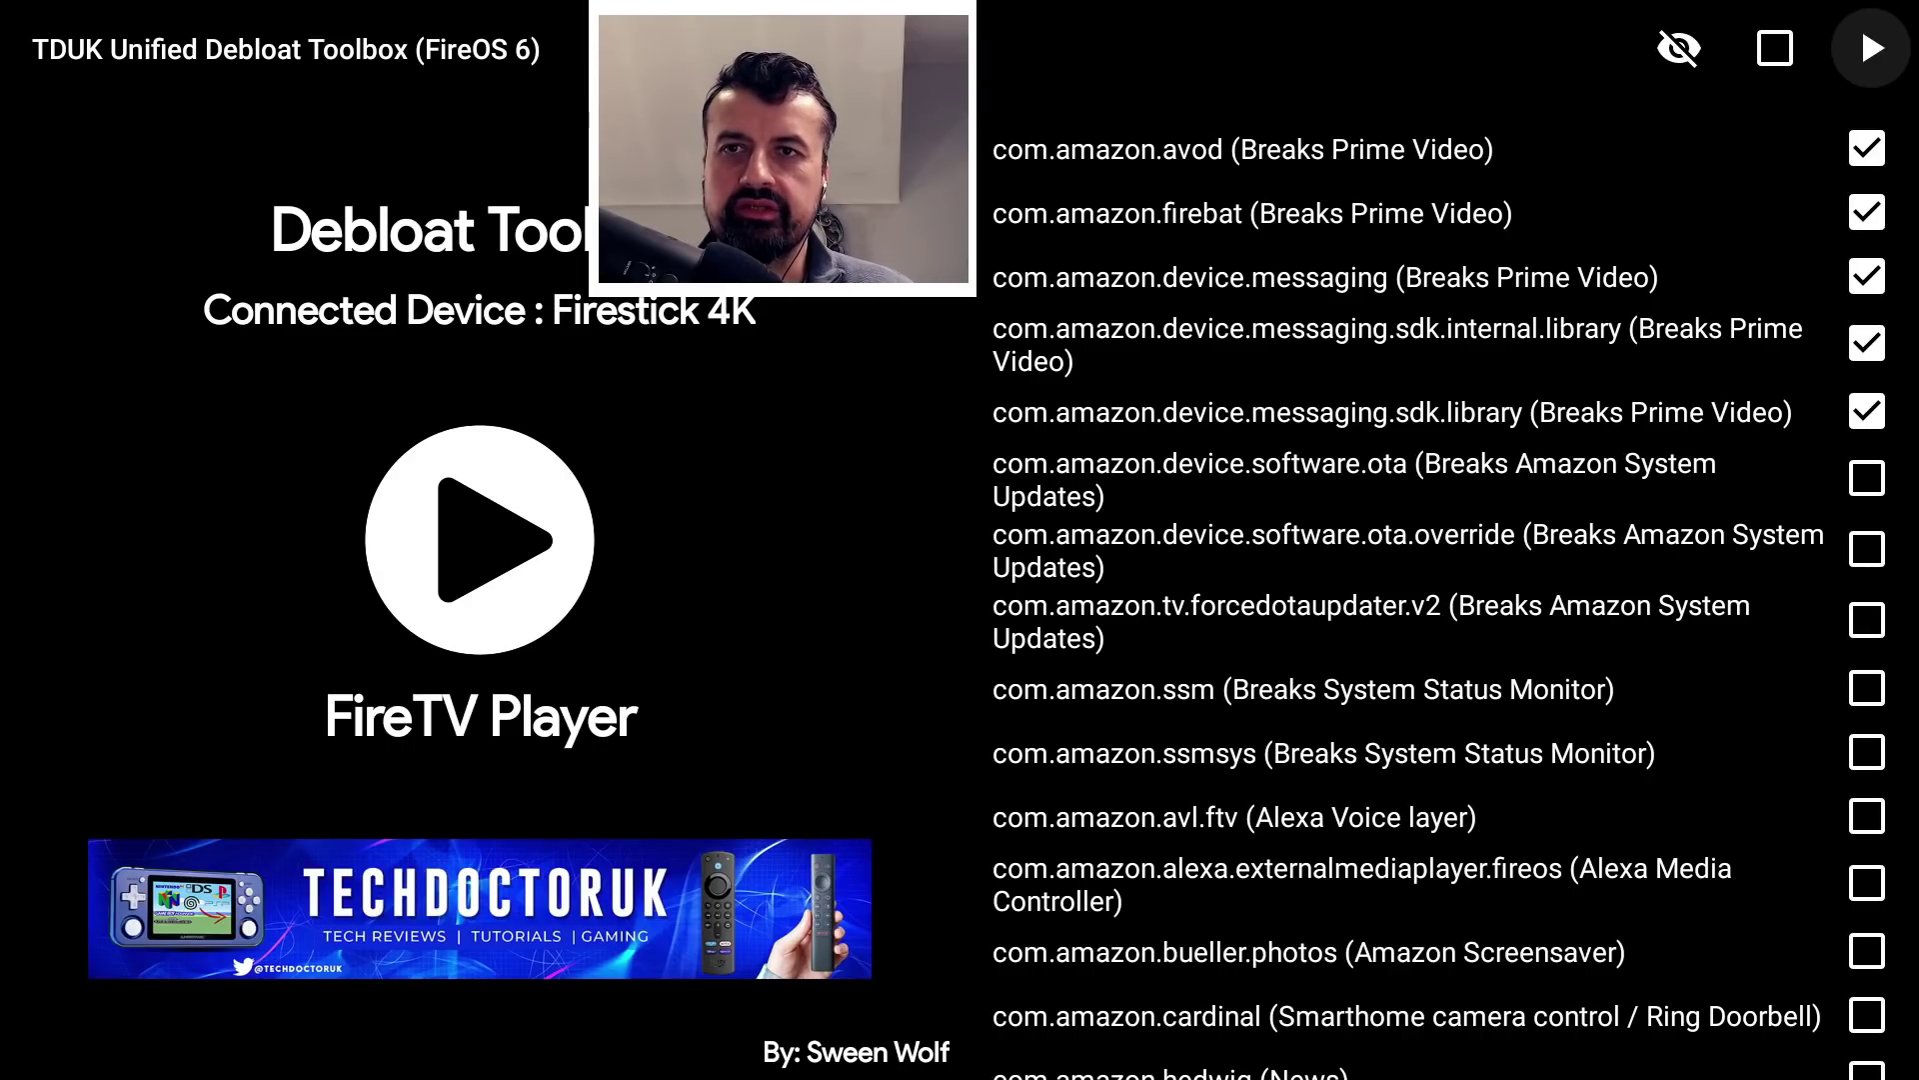
- Disable the five ticked Prime Video packages and return to the package list
{"action": "key", "text": "Return"}
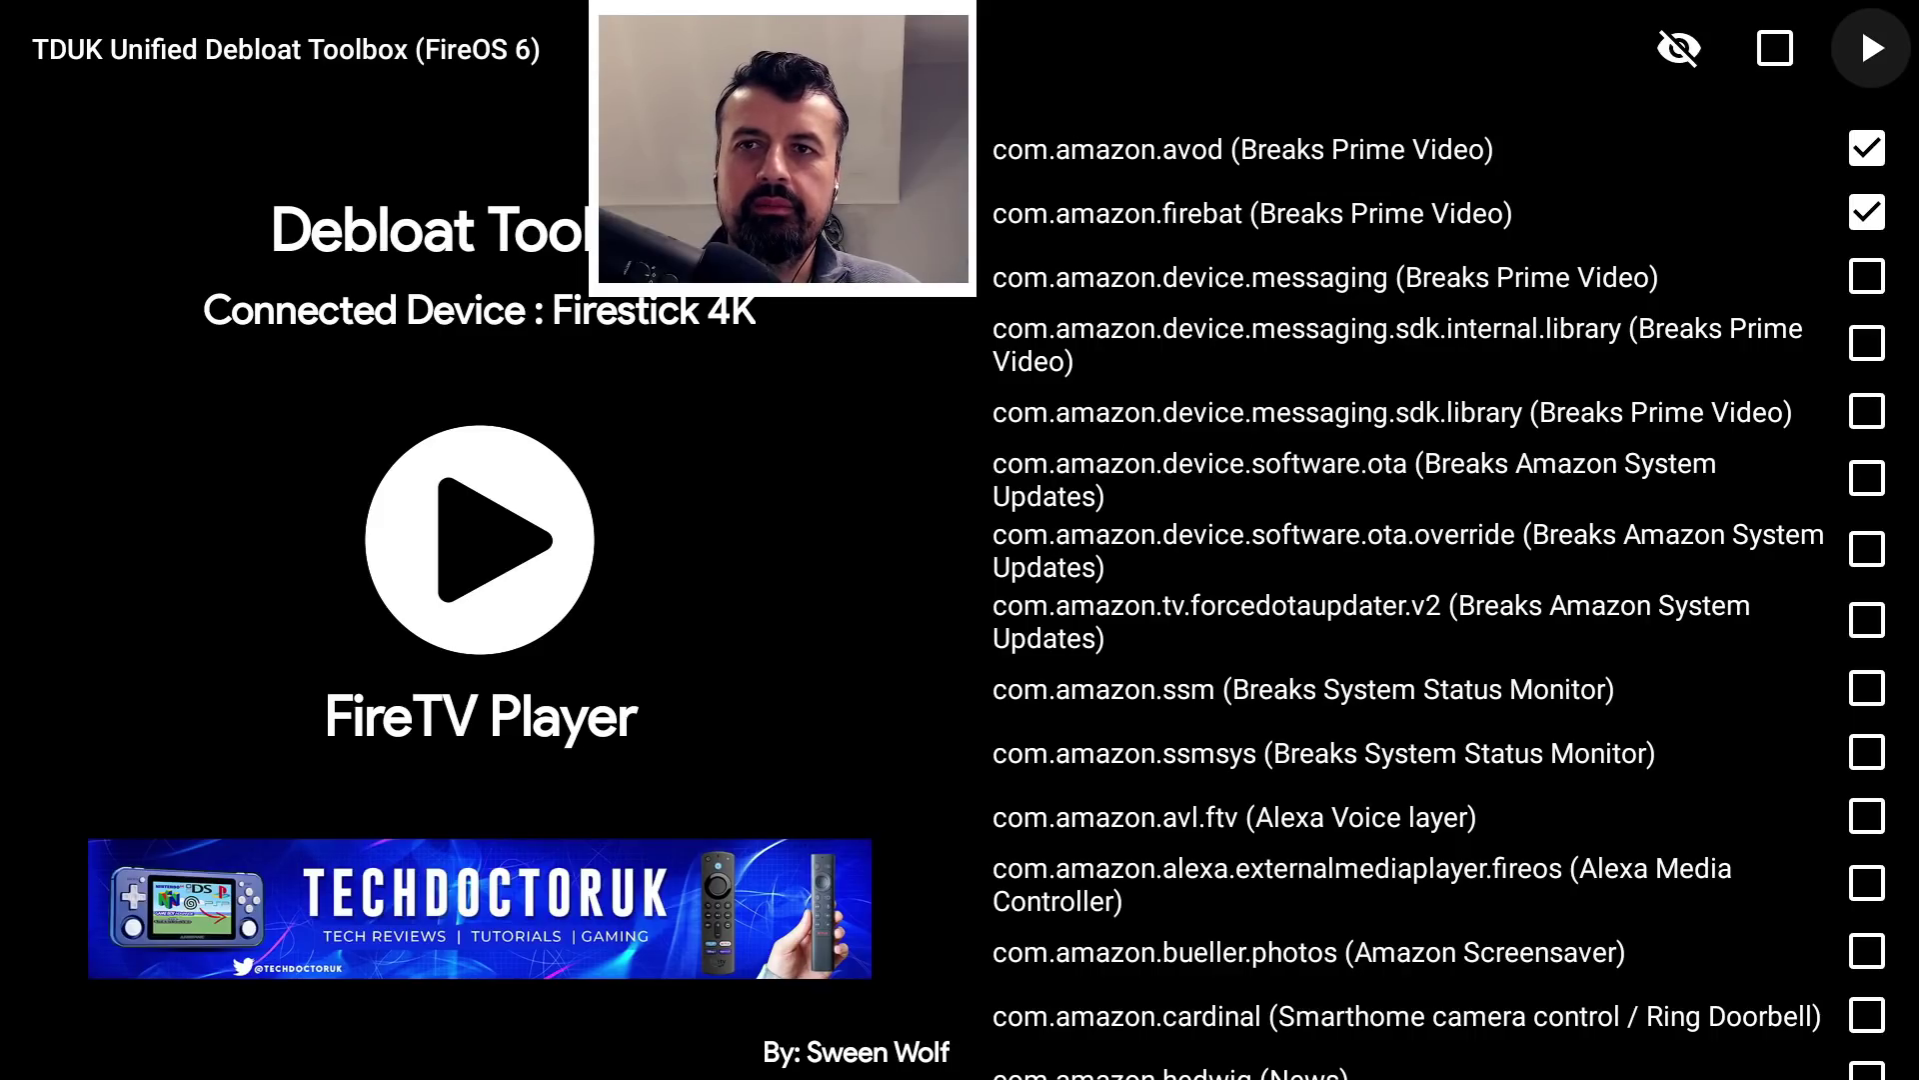
{"action": "key", "text": "Down"}
{"action": "key", "text": "Return"}
{"action": "key", "text": "Down"}
{"action": "key", "text": "Return"}
{"action": "key", "text": "Down"}
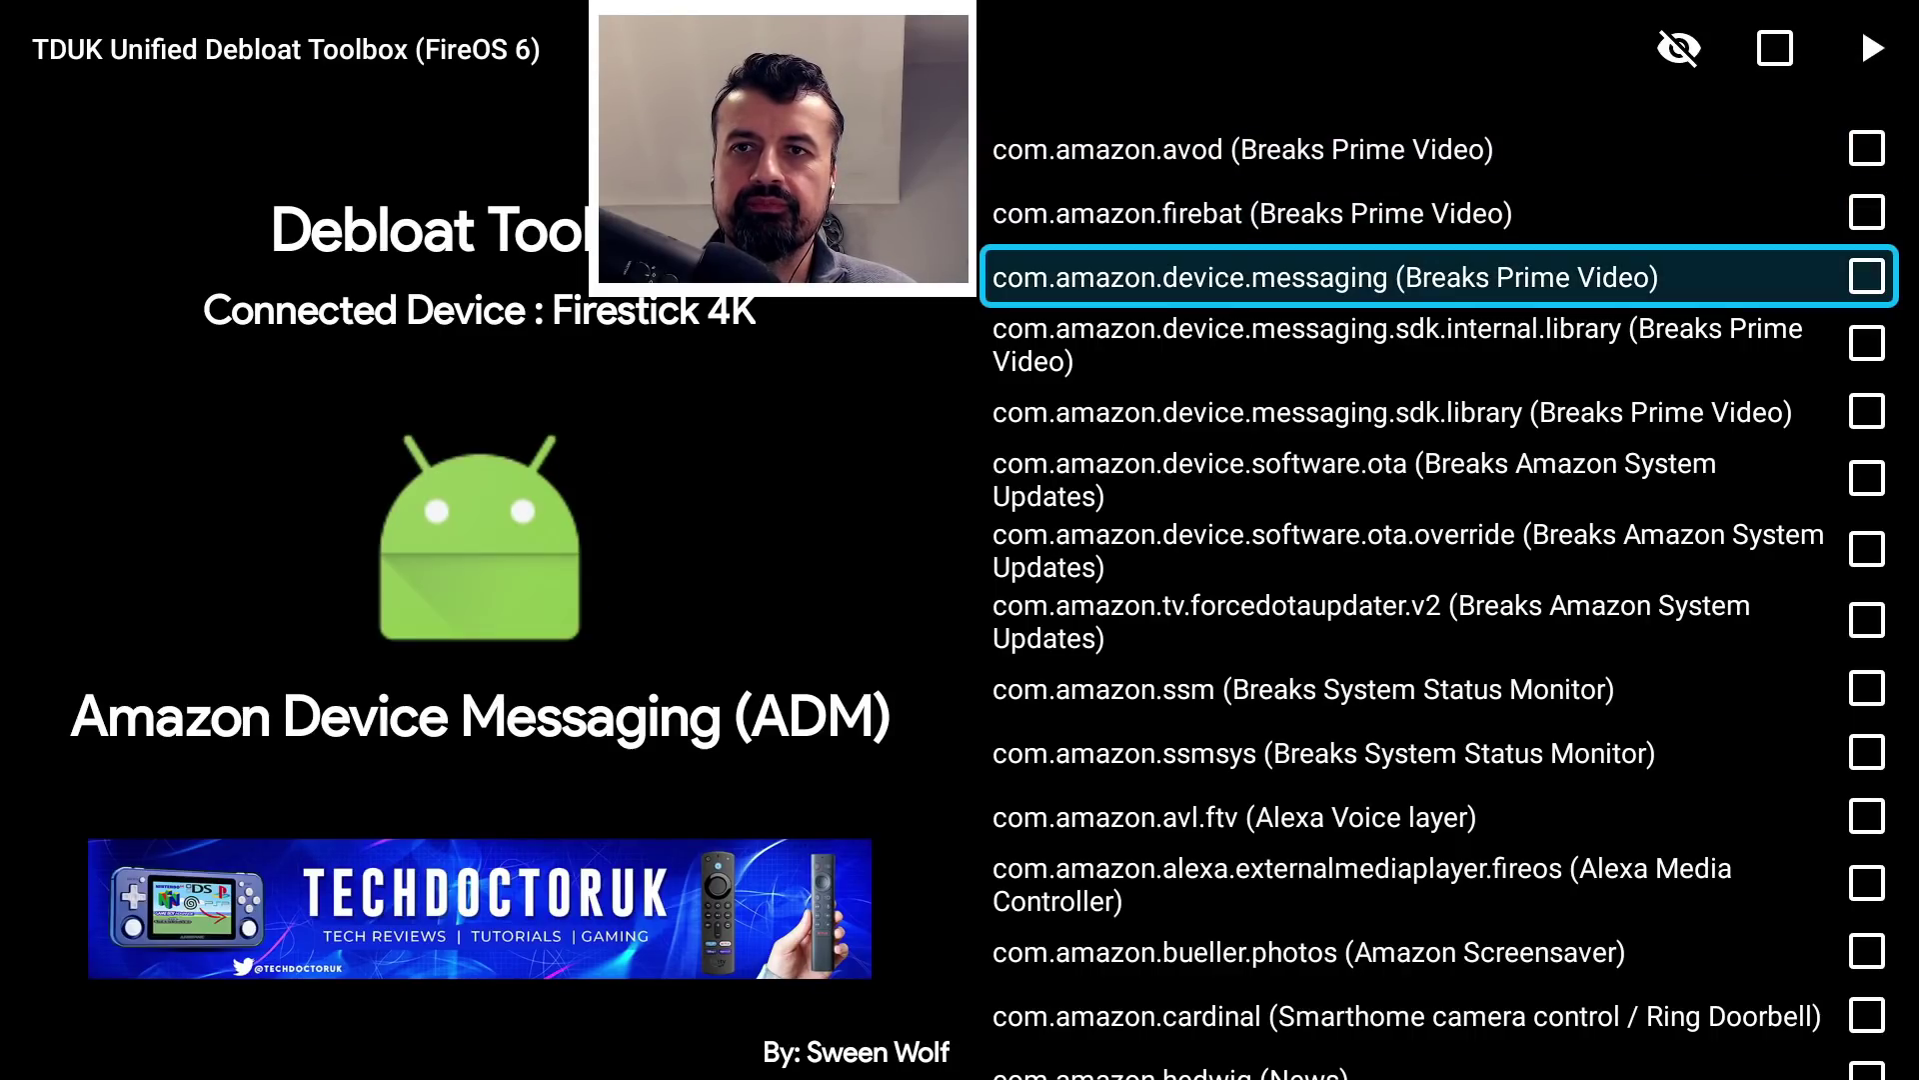
- Re-tick device.messaging, sdk.internal.library and sdk.library for disabling
{"action": "key", "text": "Return"}
{"action": "key", "text": "Down"}
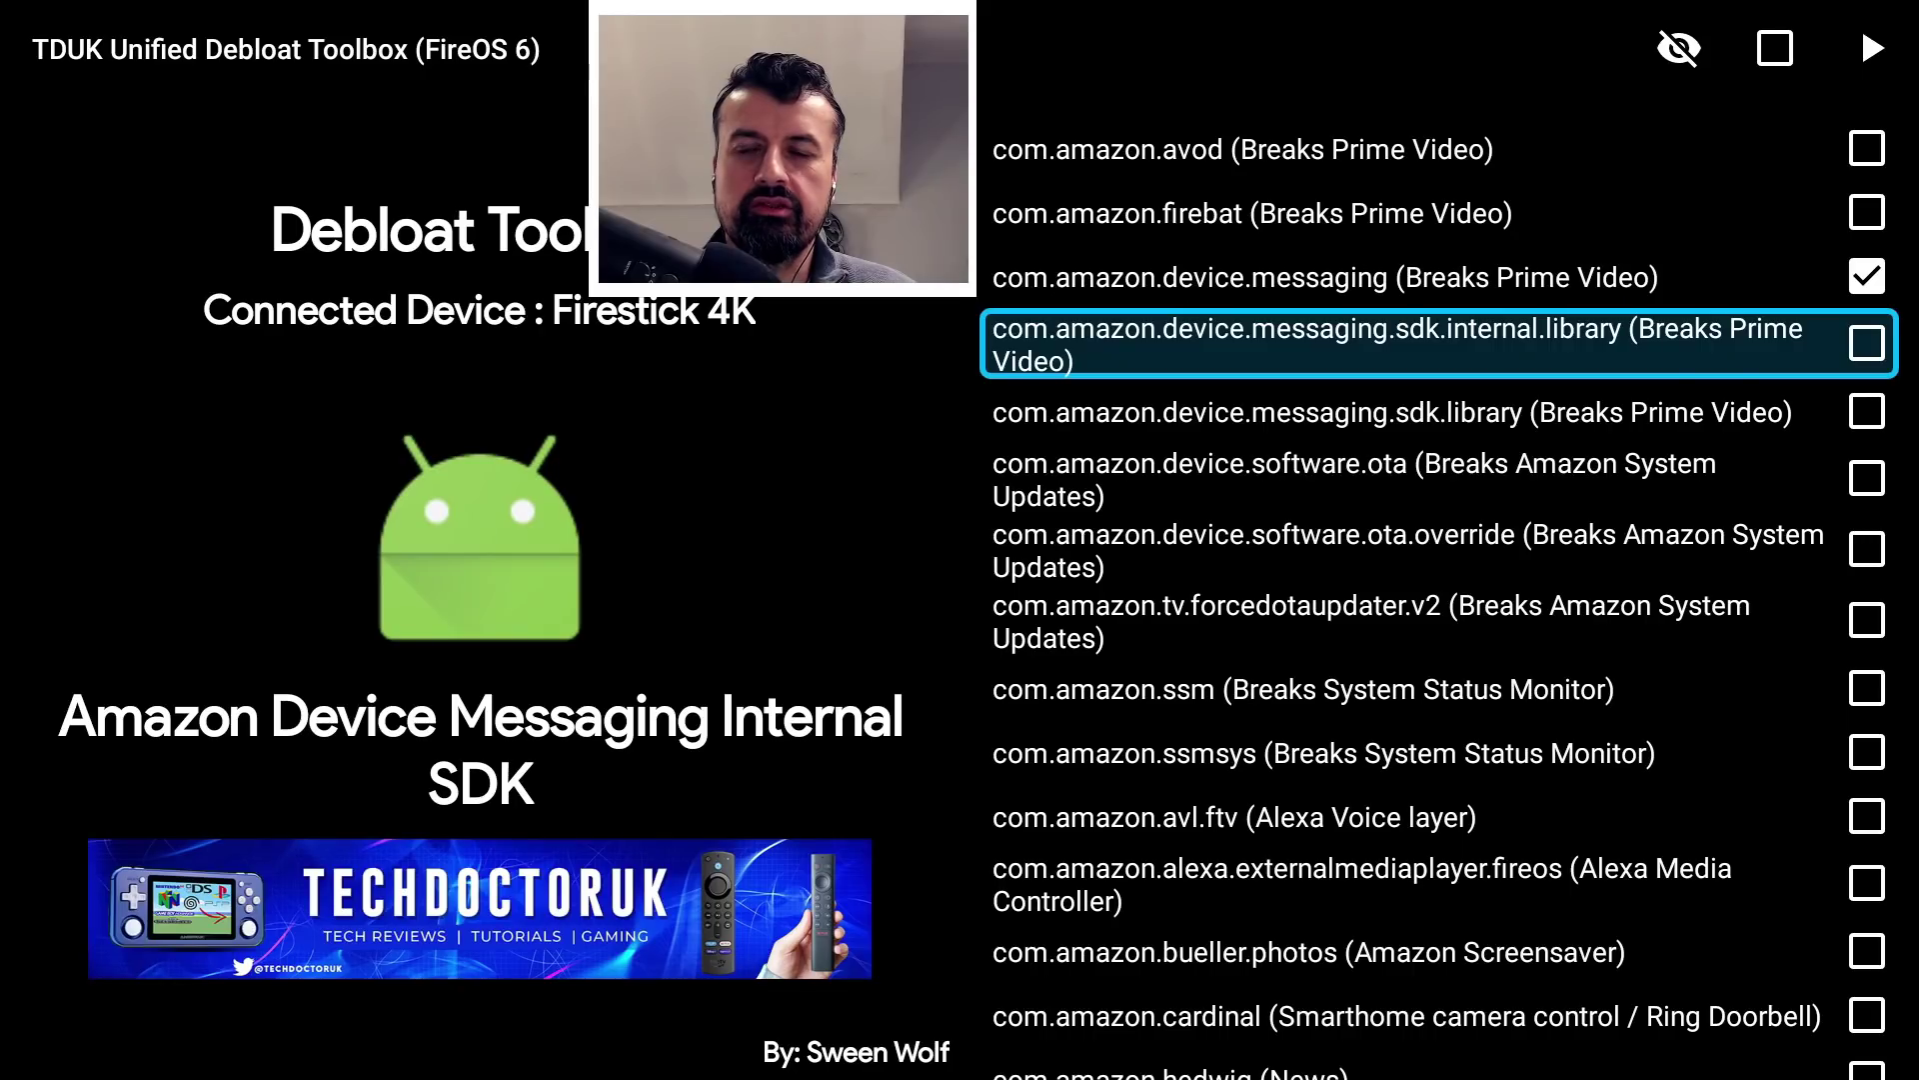
{"action": "key", "text": "Return"}
{"action": "key", "text": "Down"}
{"action": "key", "text": "Return"}
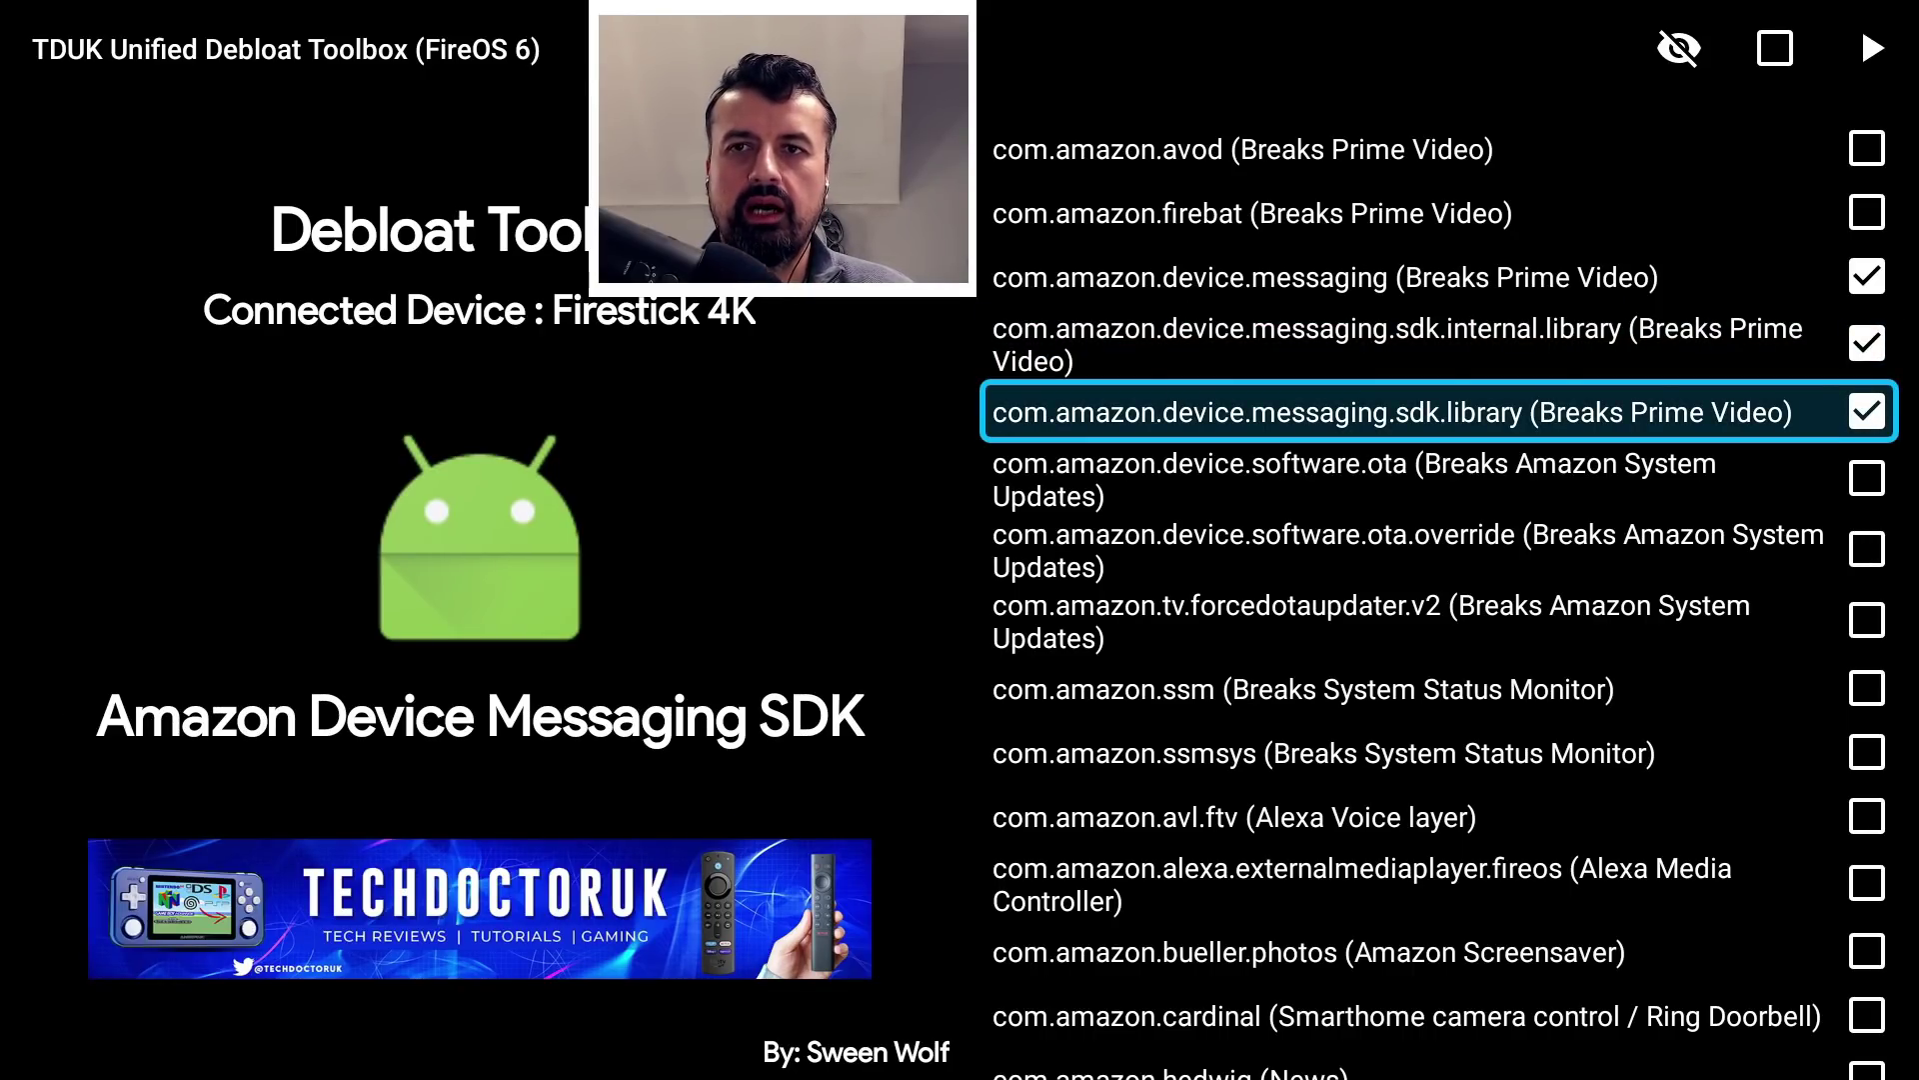
- Apply the status change to the checked packages, leaving every box clear
{"action": "key", "text": "Up"}
{"action": "key", "text": "Up"}
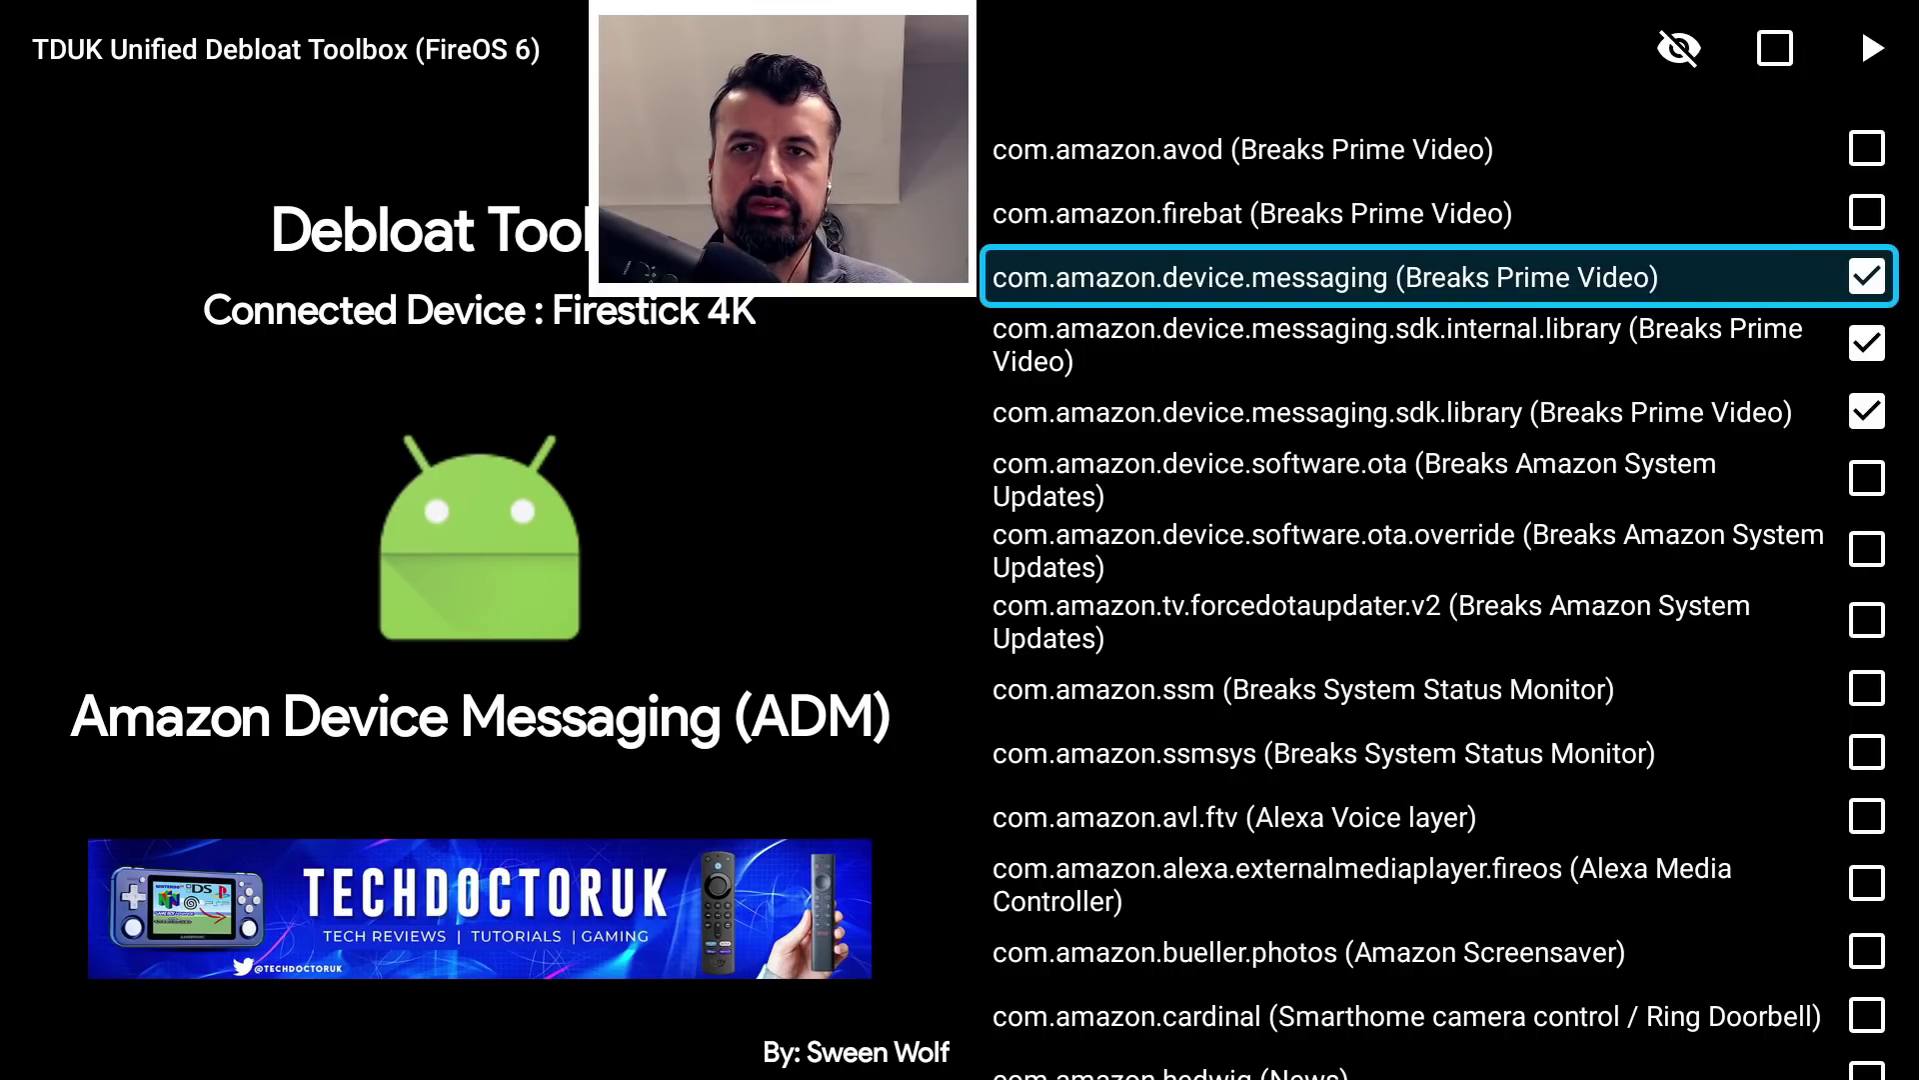
{"action": "key", "text": "Down"}
{"action": "key", "text": "Down"}
{"action": "key", "text": "Up"}
{"action": "key", "text": "Up"}
{"action": "key", "text": "Up"}
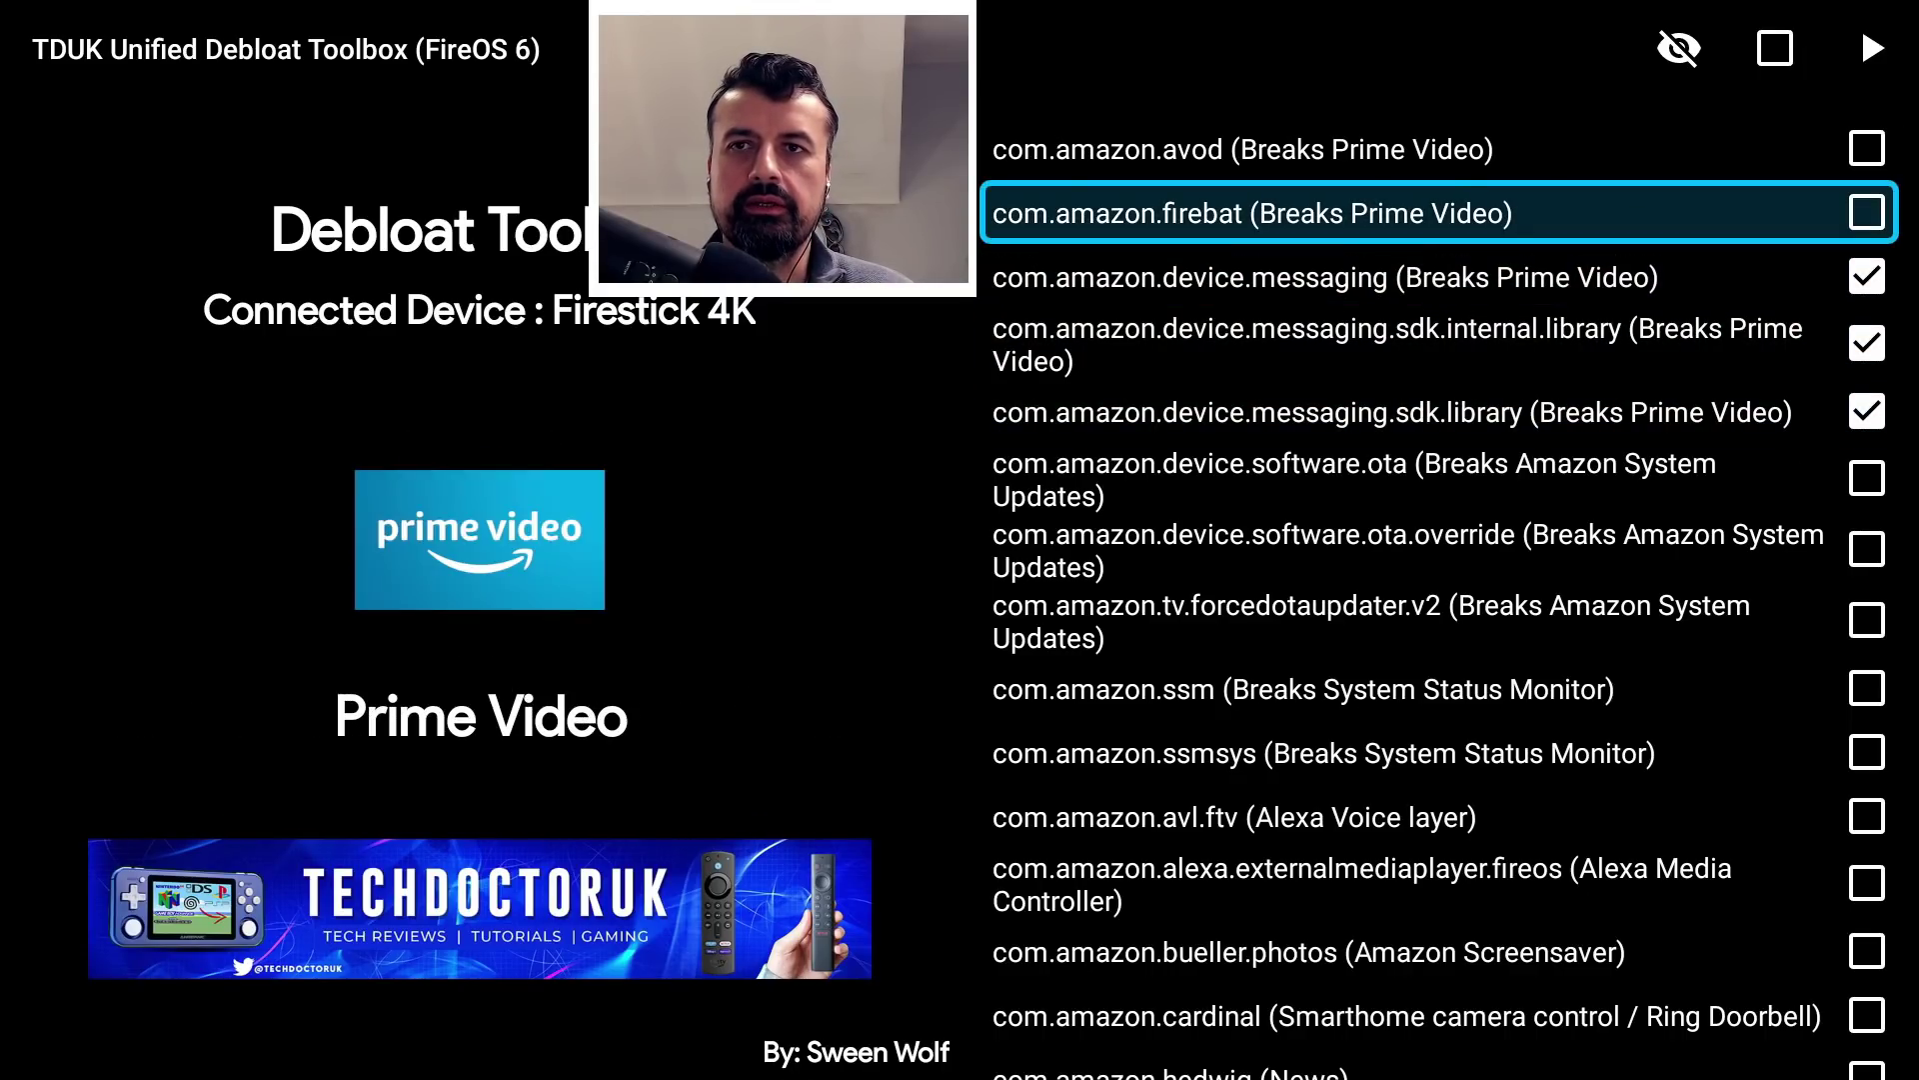
{"action": "key", "text": "Up"}
{"action": "key", "text": "Up"}
{"action": "key", "text": "Right"}
{"action": "key", "text": "Right"}
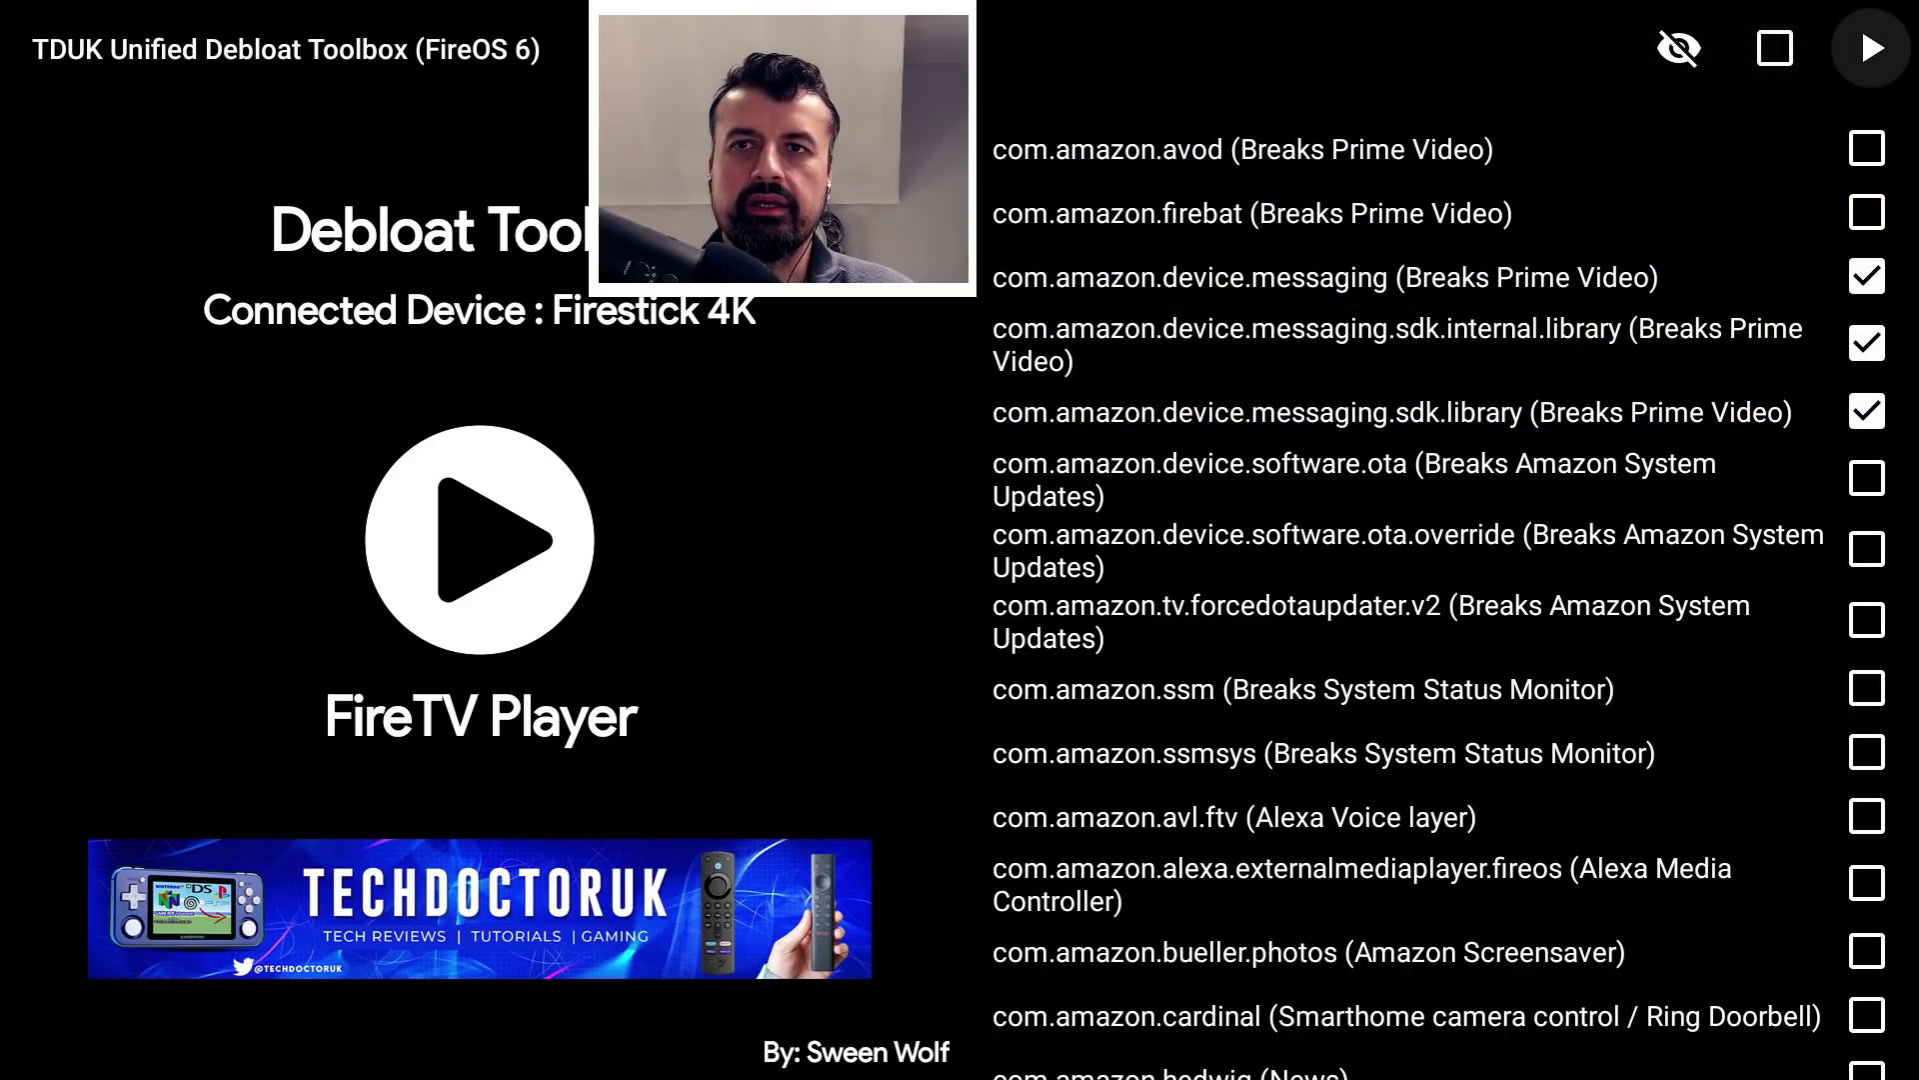
{"action": "key", "text": "Return"}
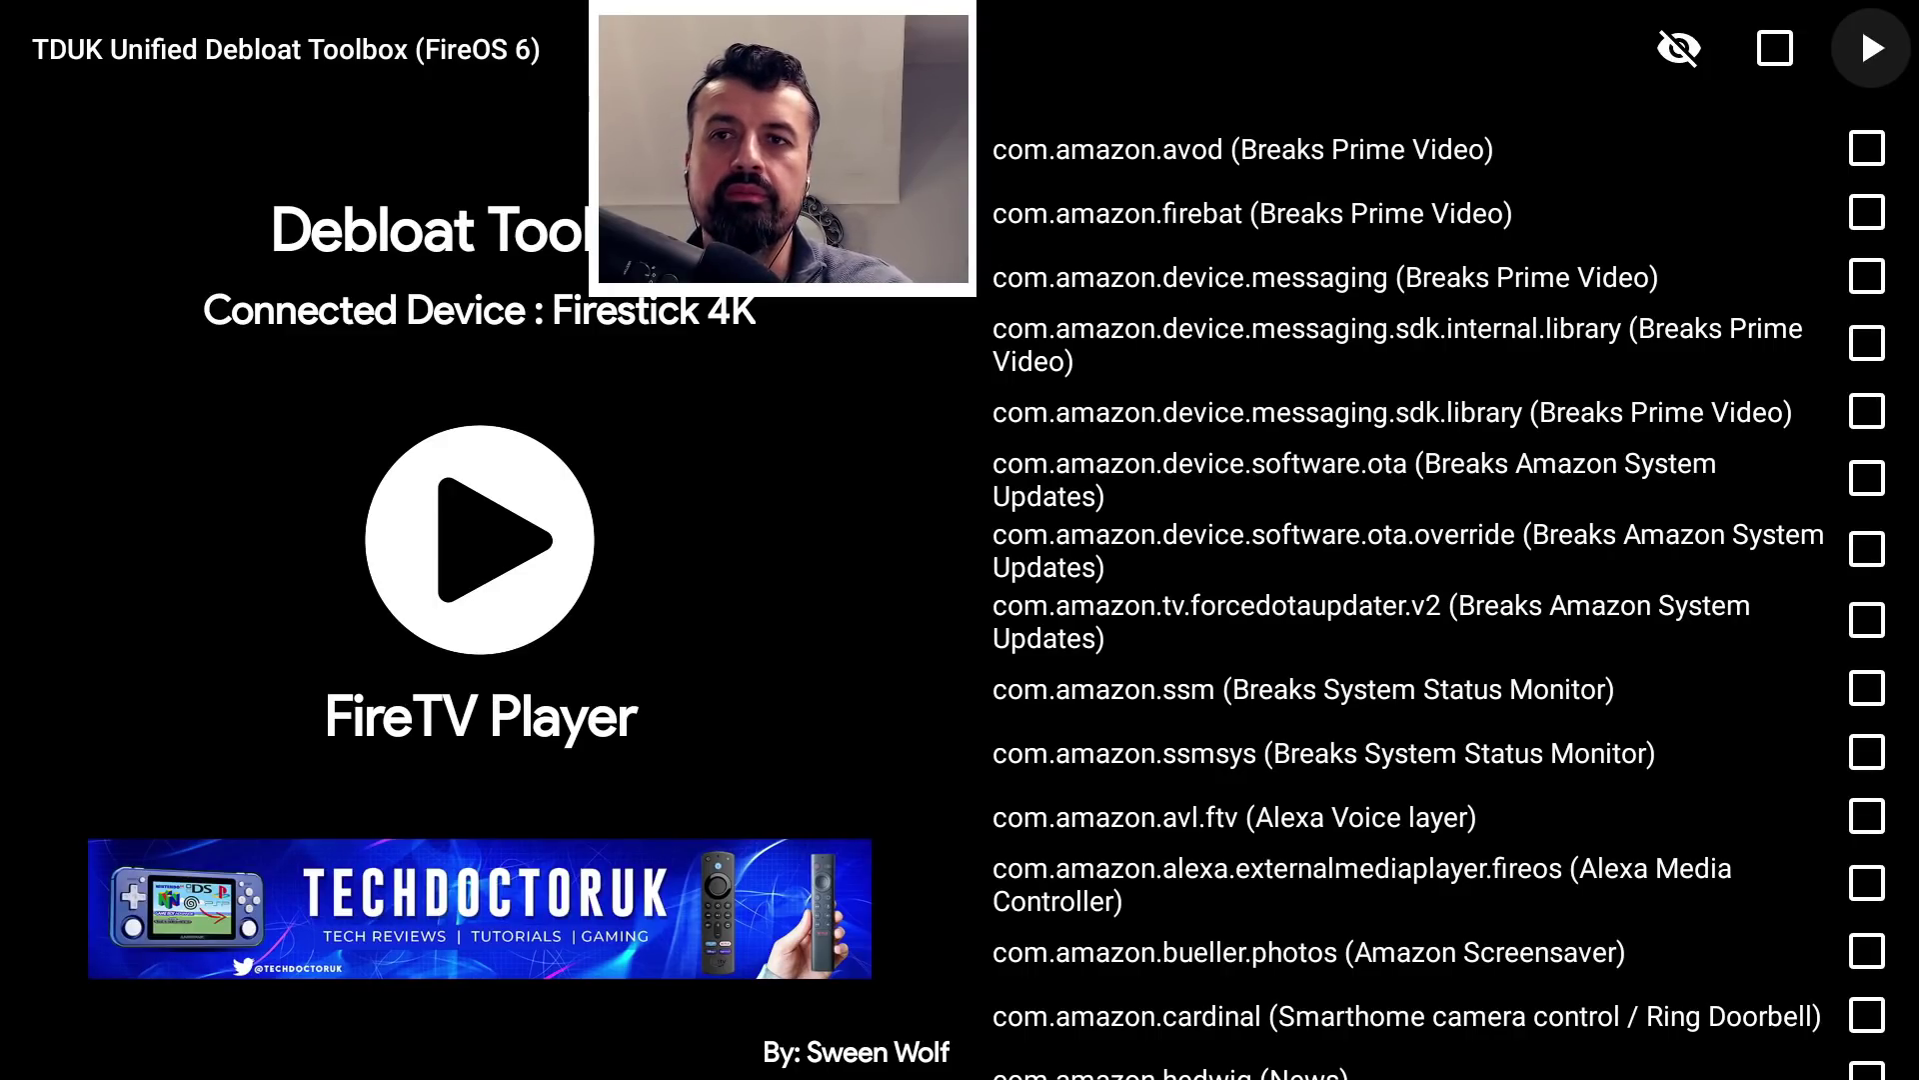
- Go down past Freevee and IVONA TTS and tick com.amazon.shop.firetv.client
{"action": "key", "text": "Down"}
{"action": "key", "text": "Down"}
{"action": "key", "text": "Down"}
{"action": "key", "text": "Down"}
{"action": "key", "text": "Down"}
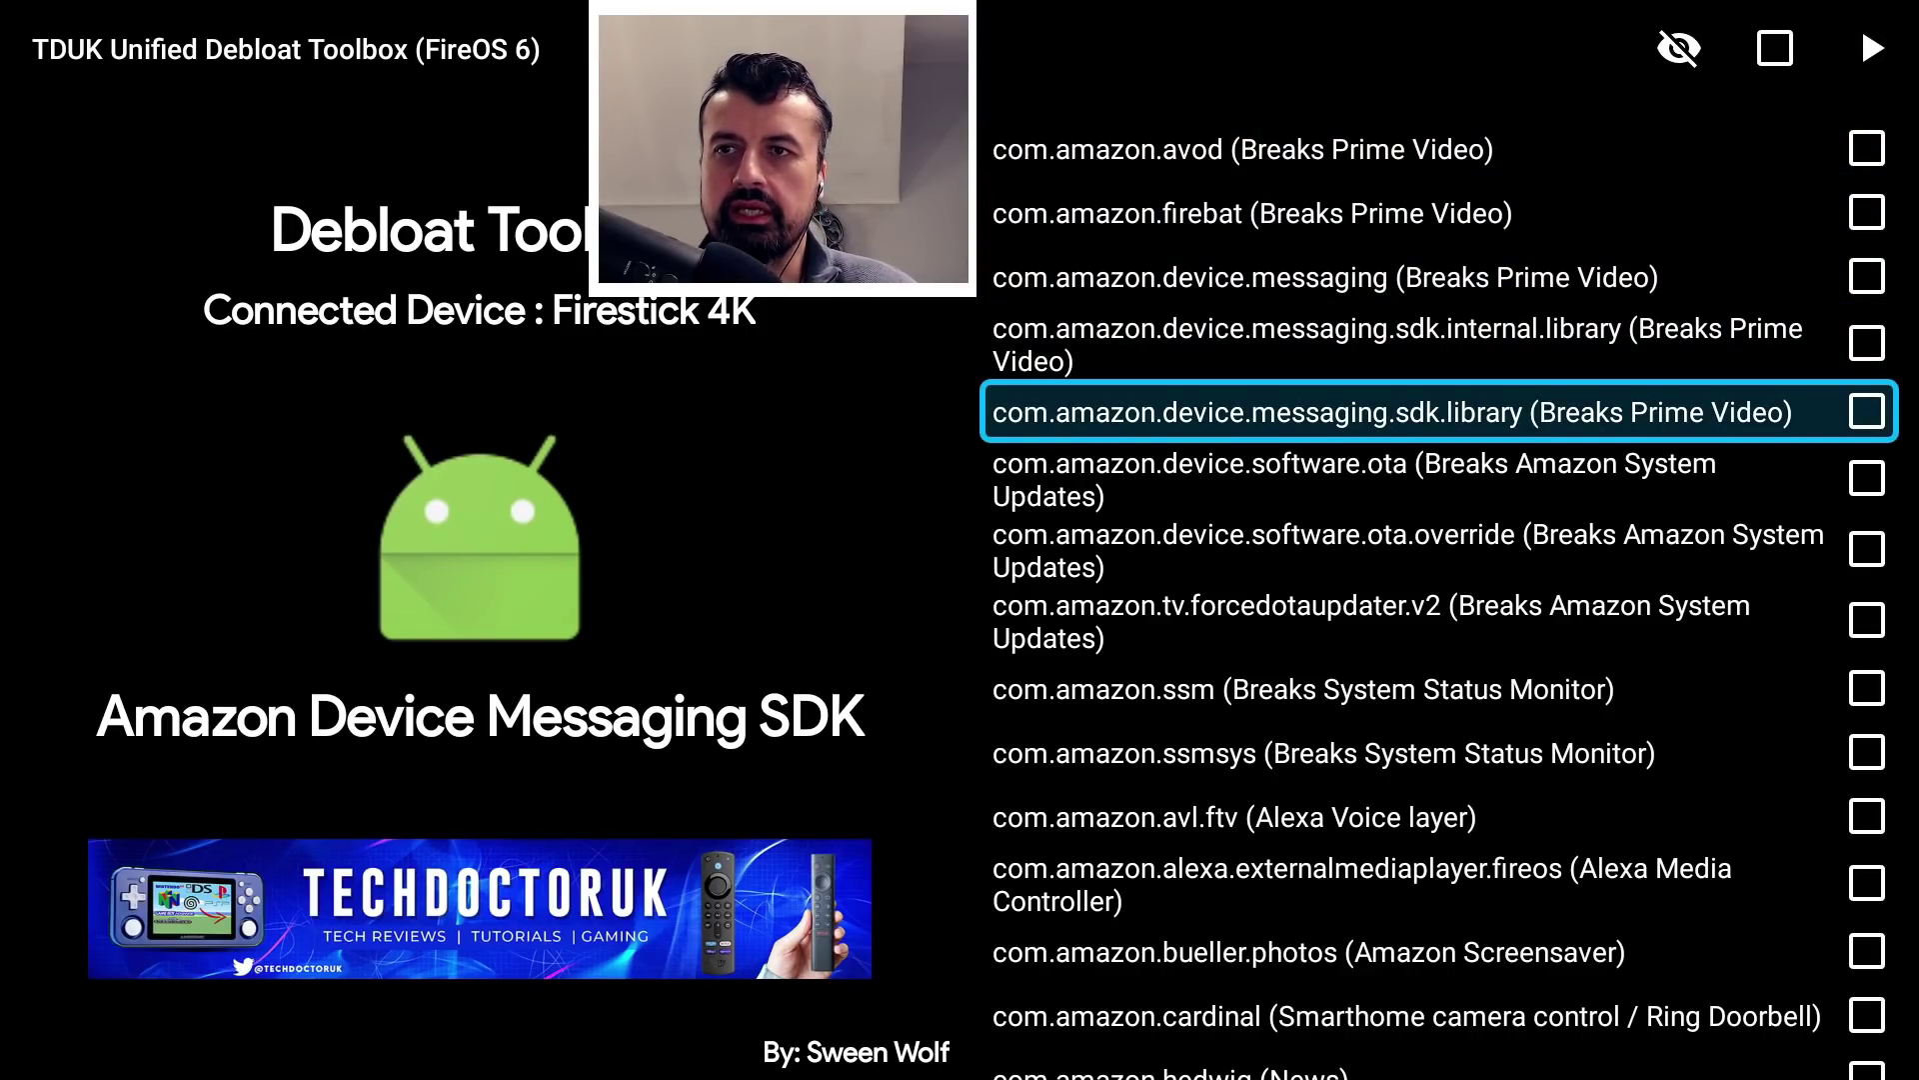
{"action": "key", "text": "Down"}
{"action": "key", "text": "Down"}
{"action": "key", "text": "Down"}
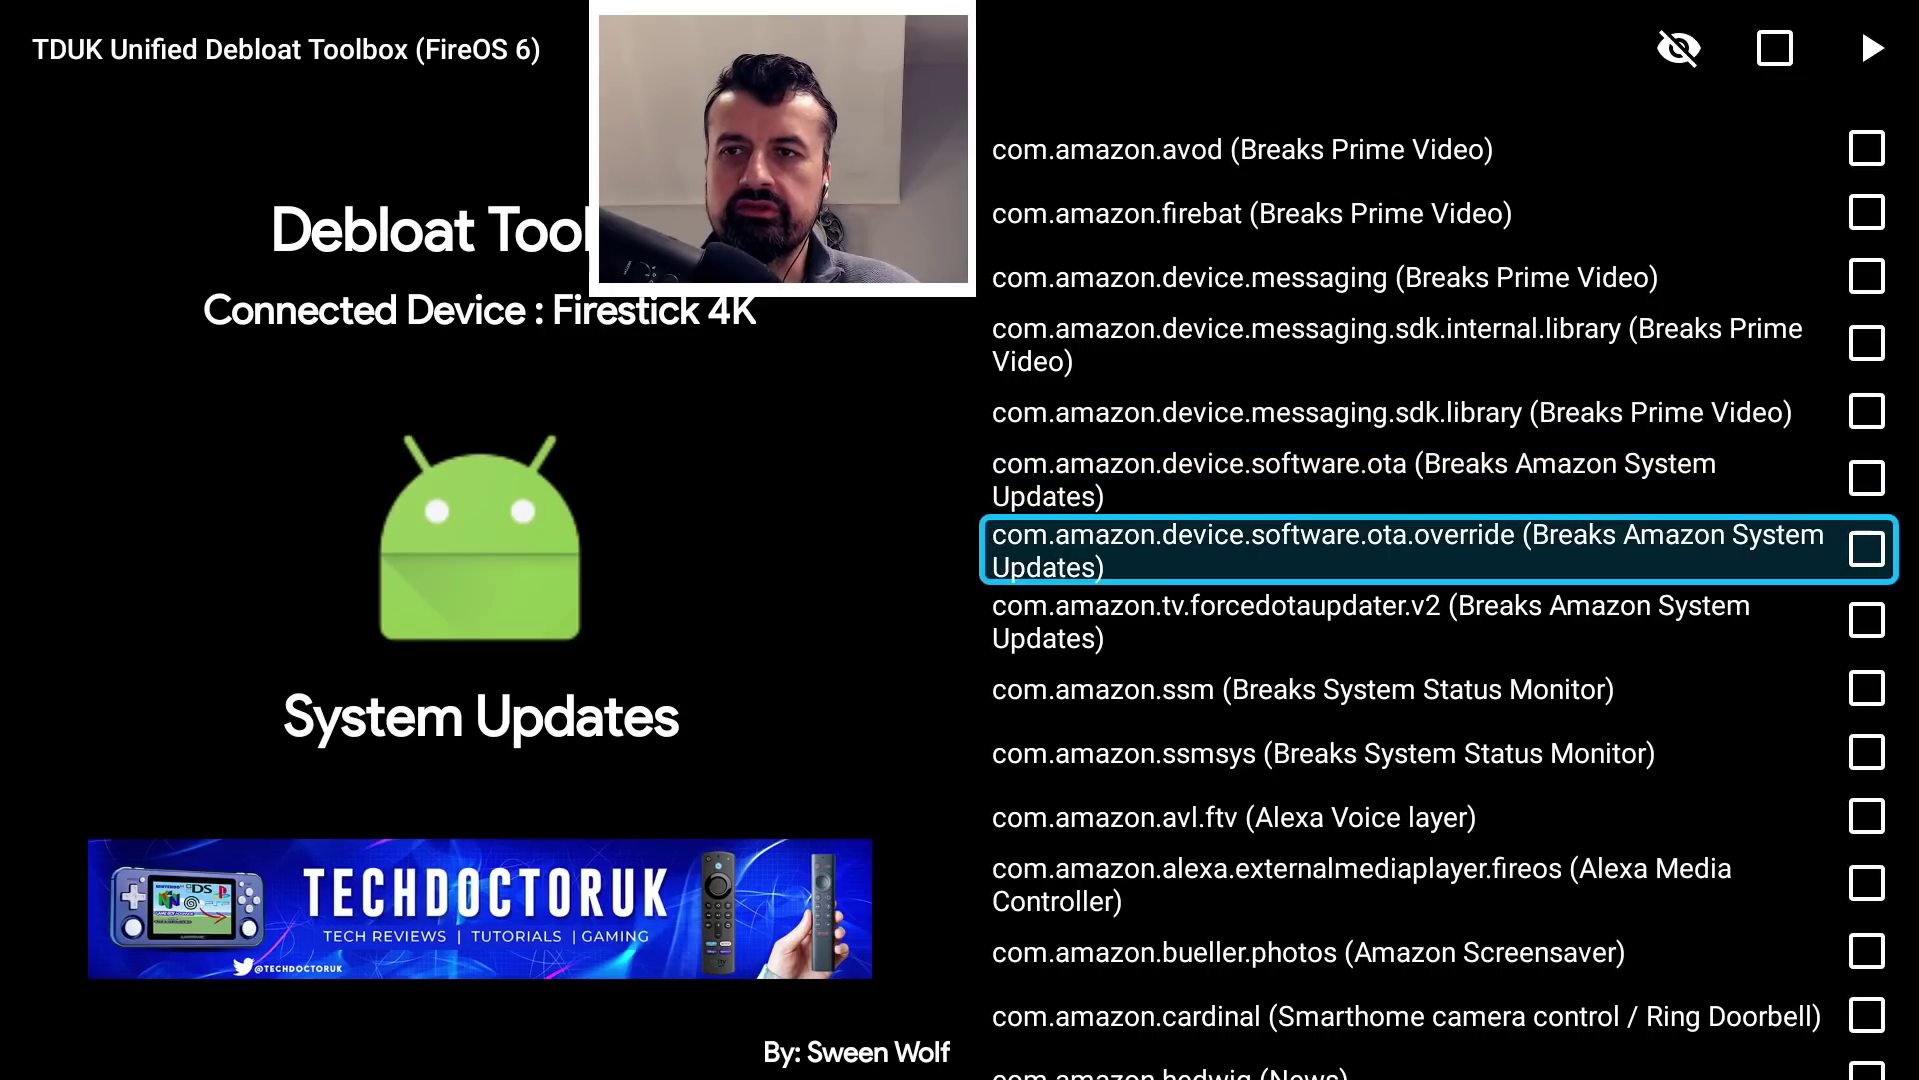
{"action": "key", "text": "Down"}
{"action": "key", "text": "Down"}
{"action": "key", "text": "Down"}
{"action": "key", "text": "Down"}
{"action": "key", "text": "Down"}
{"action": "key", "text": "Down"}
{"action": "key", "text": "Down"}
{"action": "key", "text": "Down"}
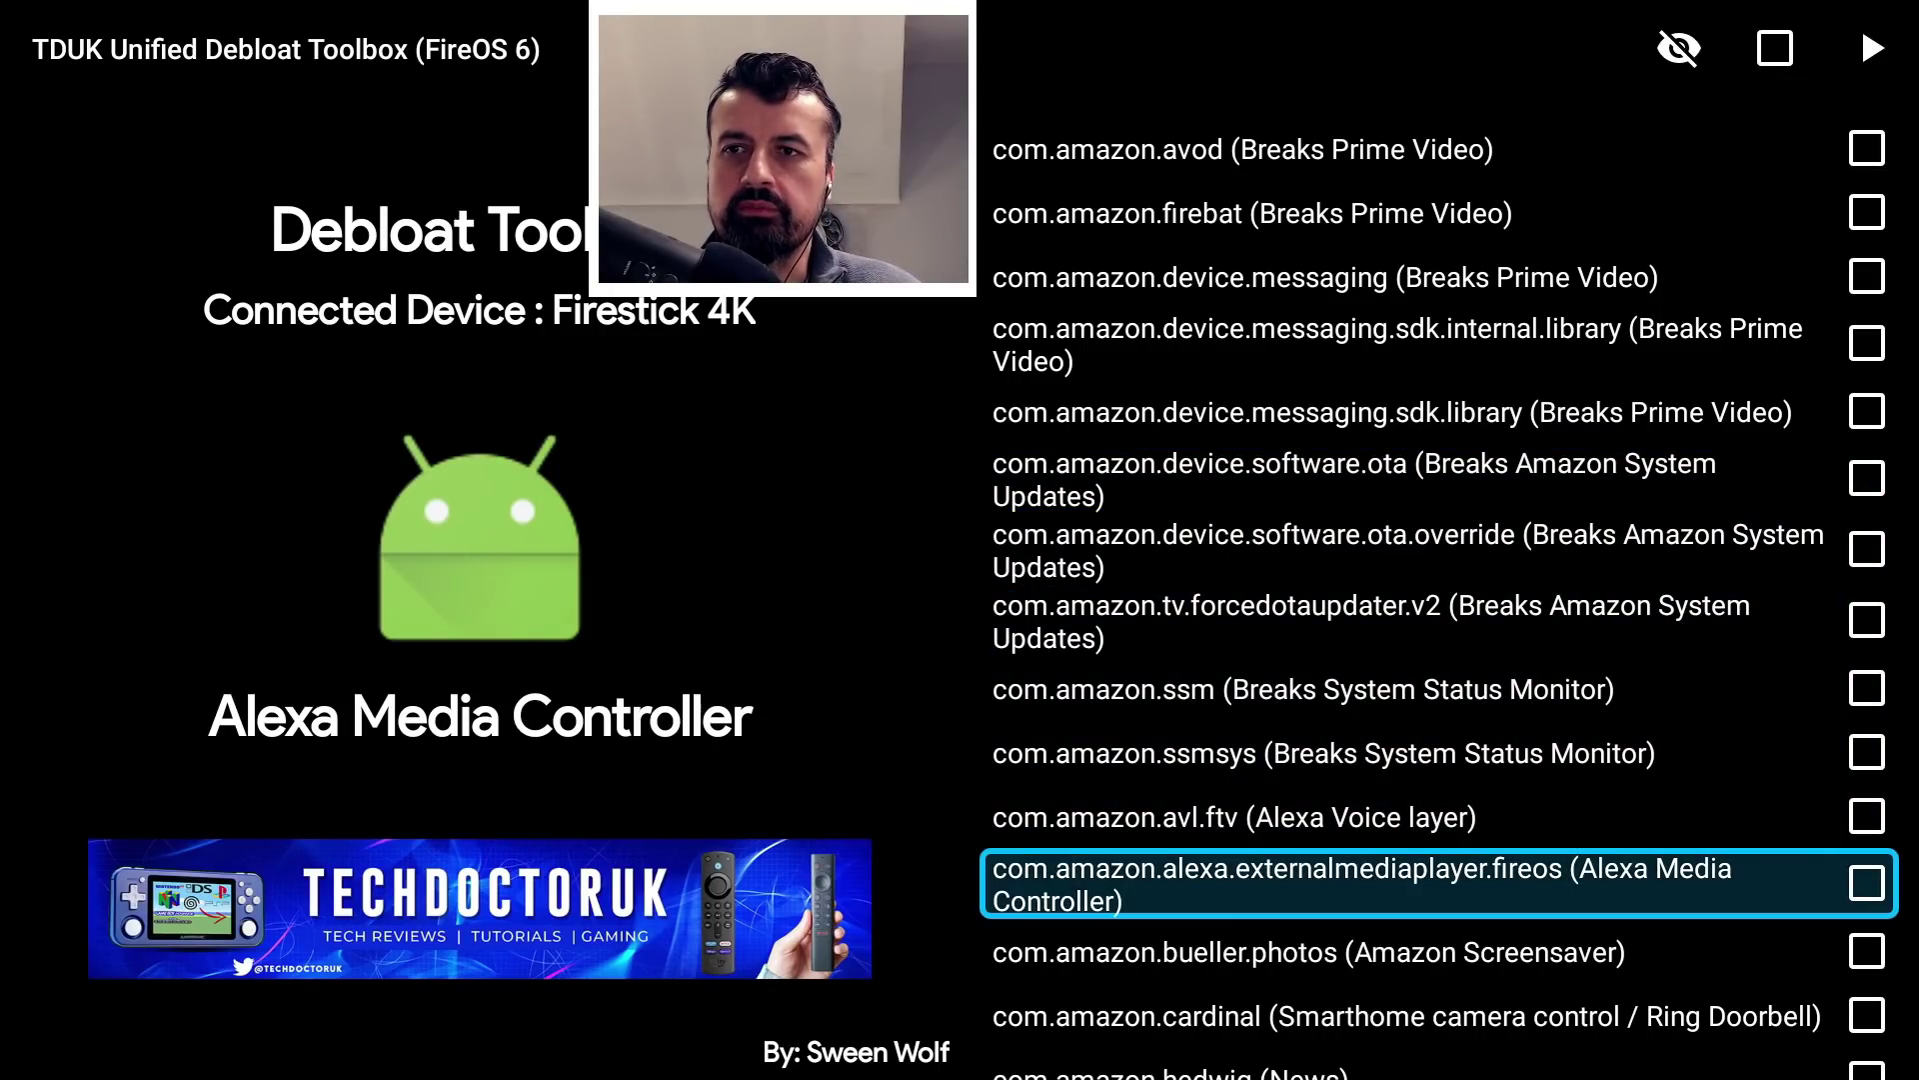
{"action": "key", "text": "Down"}
{"action": "key", "text": "Down"}
{"action": "key", "text": "Down"}
{"action": "key", "text": "Down"}
{"action": "key", "text": "Down"}
{"action": "key", "text": "Down"}
{"action": "key", "text": "Down"}
{"action": "key", "text": "Down"}
{"action": "key", "text": "Down"}
{"action": "key", "text": "Down"}
{"action": "key", "text": "Down"}
{"action": "key", "text": "Down"}
{"action": "key", "text": "Down"}
{"action": "key", "text": "Down"}
{"action": "key", "text": "Down"}
{"action": "key", "text": "Down"}
{"action": "key", "text": "Down"}
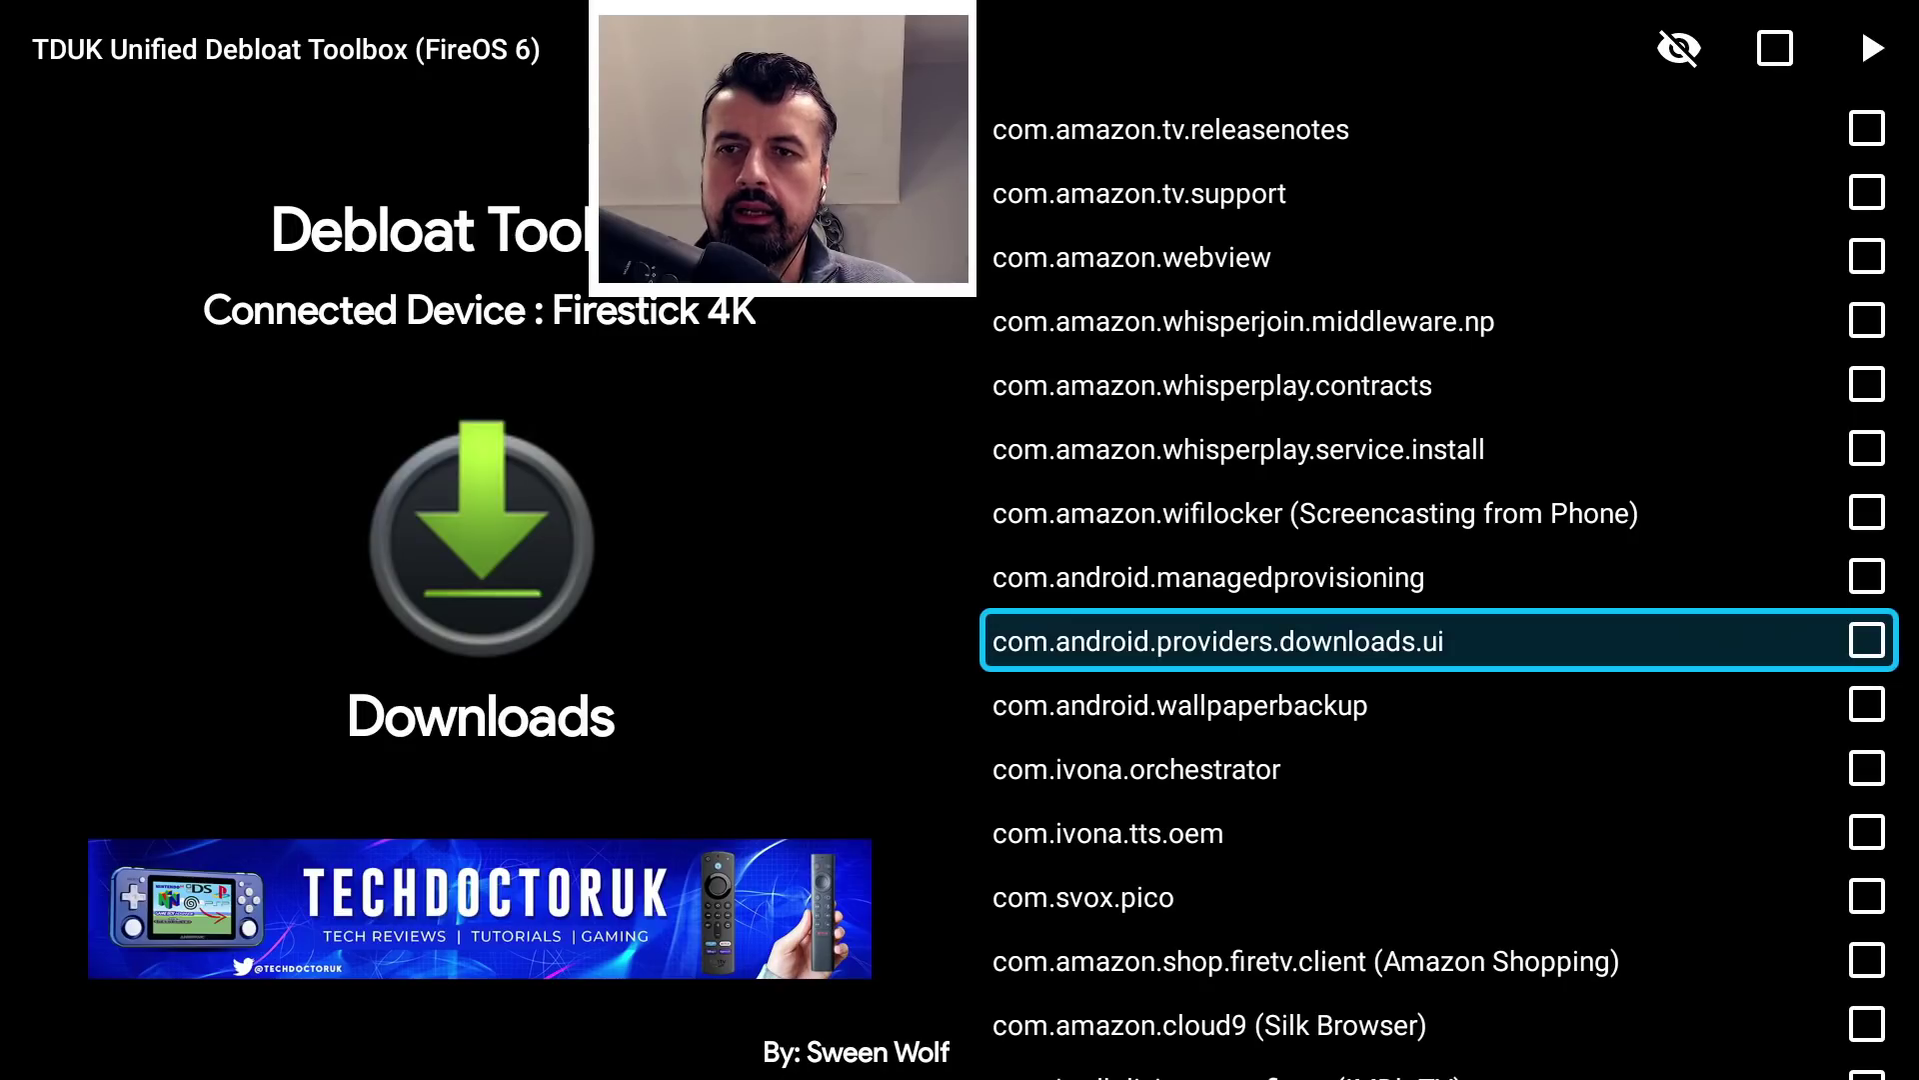
{"action": "key", "text": "Down"}
{"action": "key", "text": "Down"}
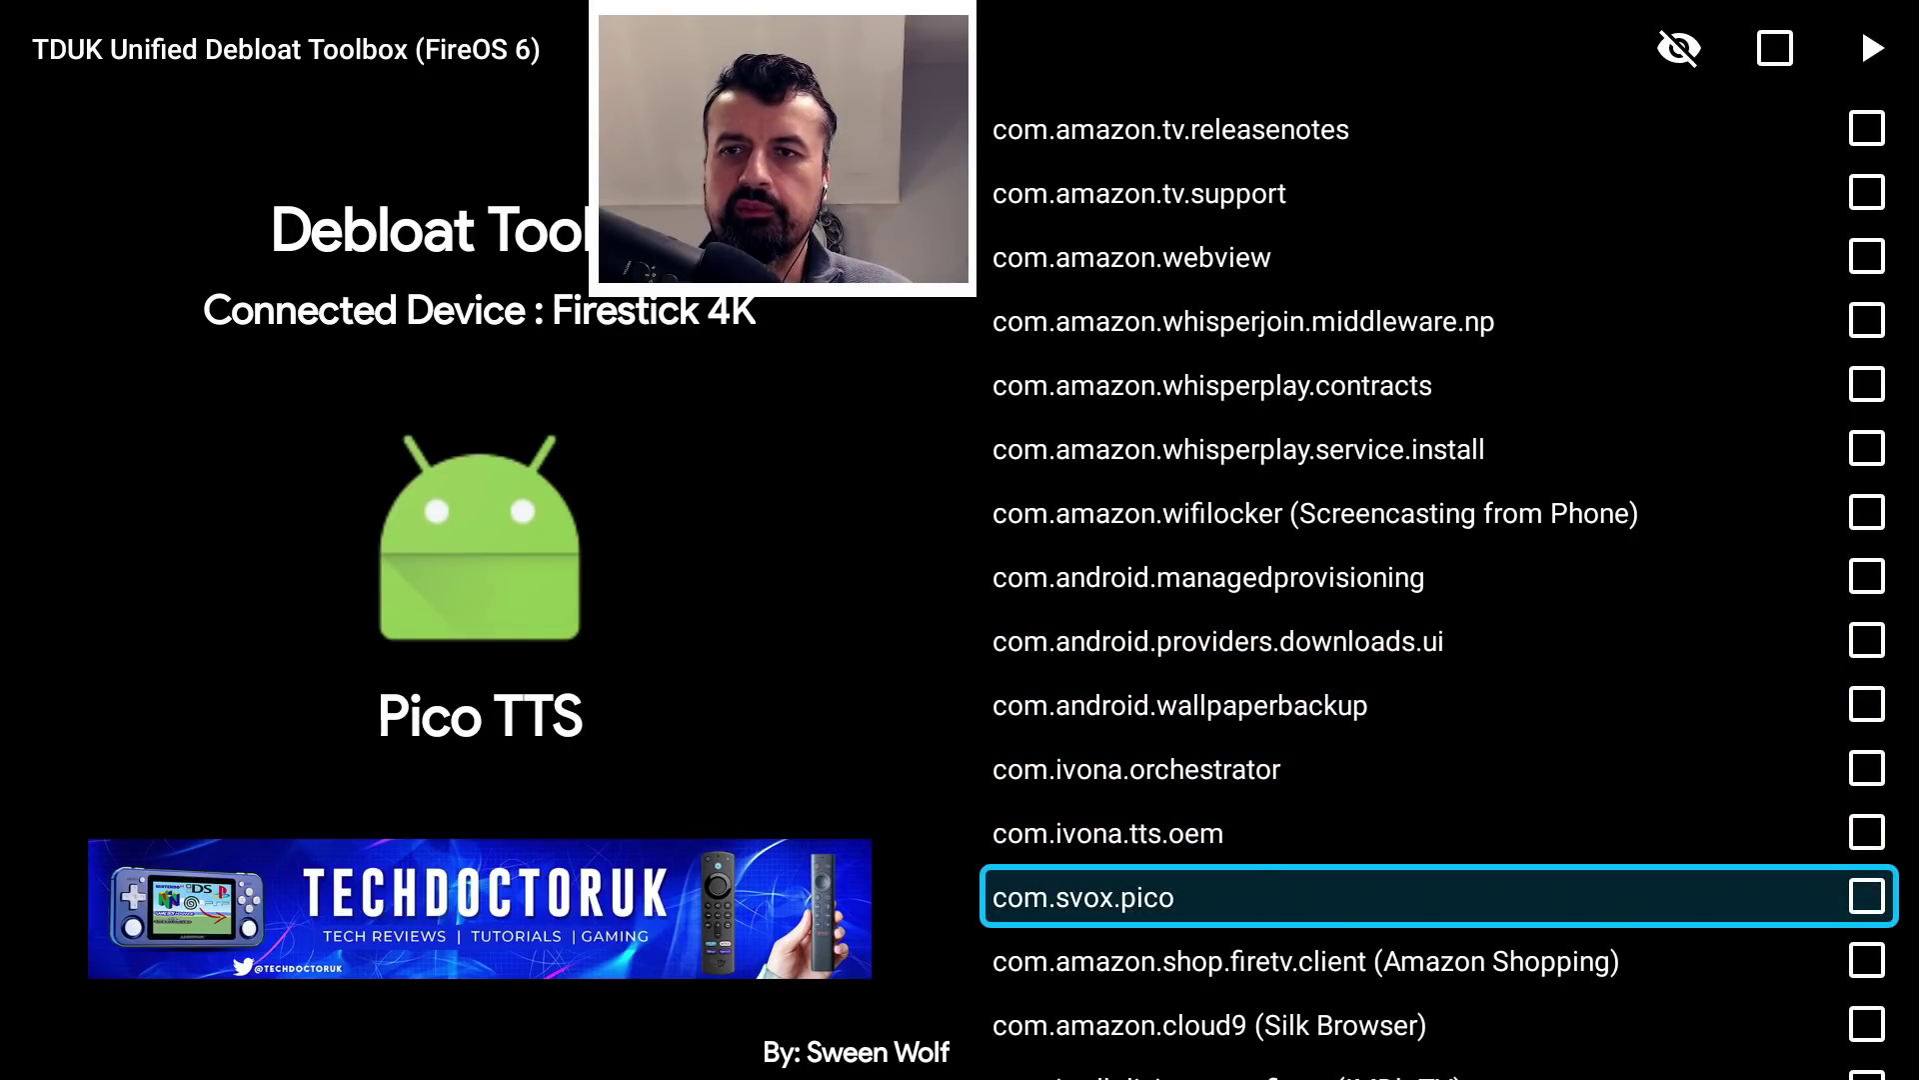
{"action": "key", "text": "Return"}
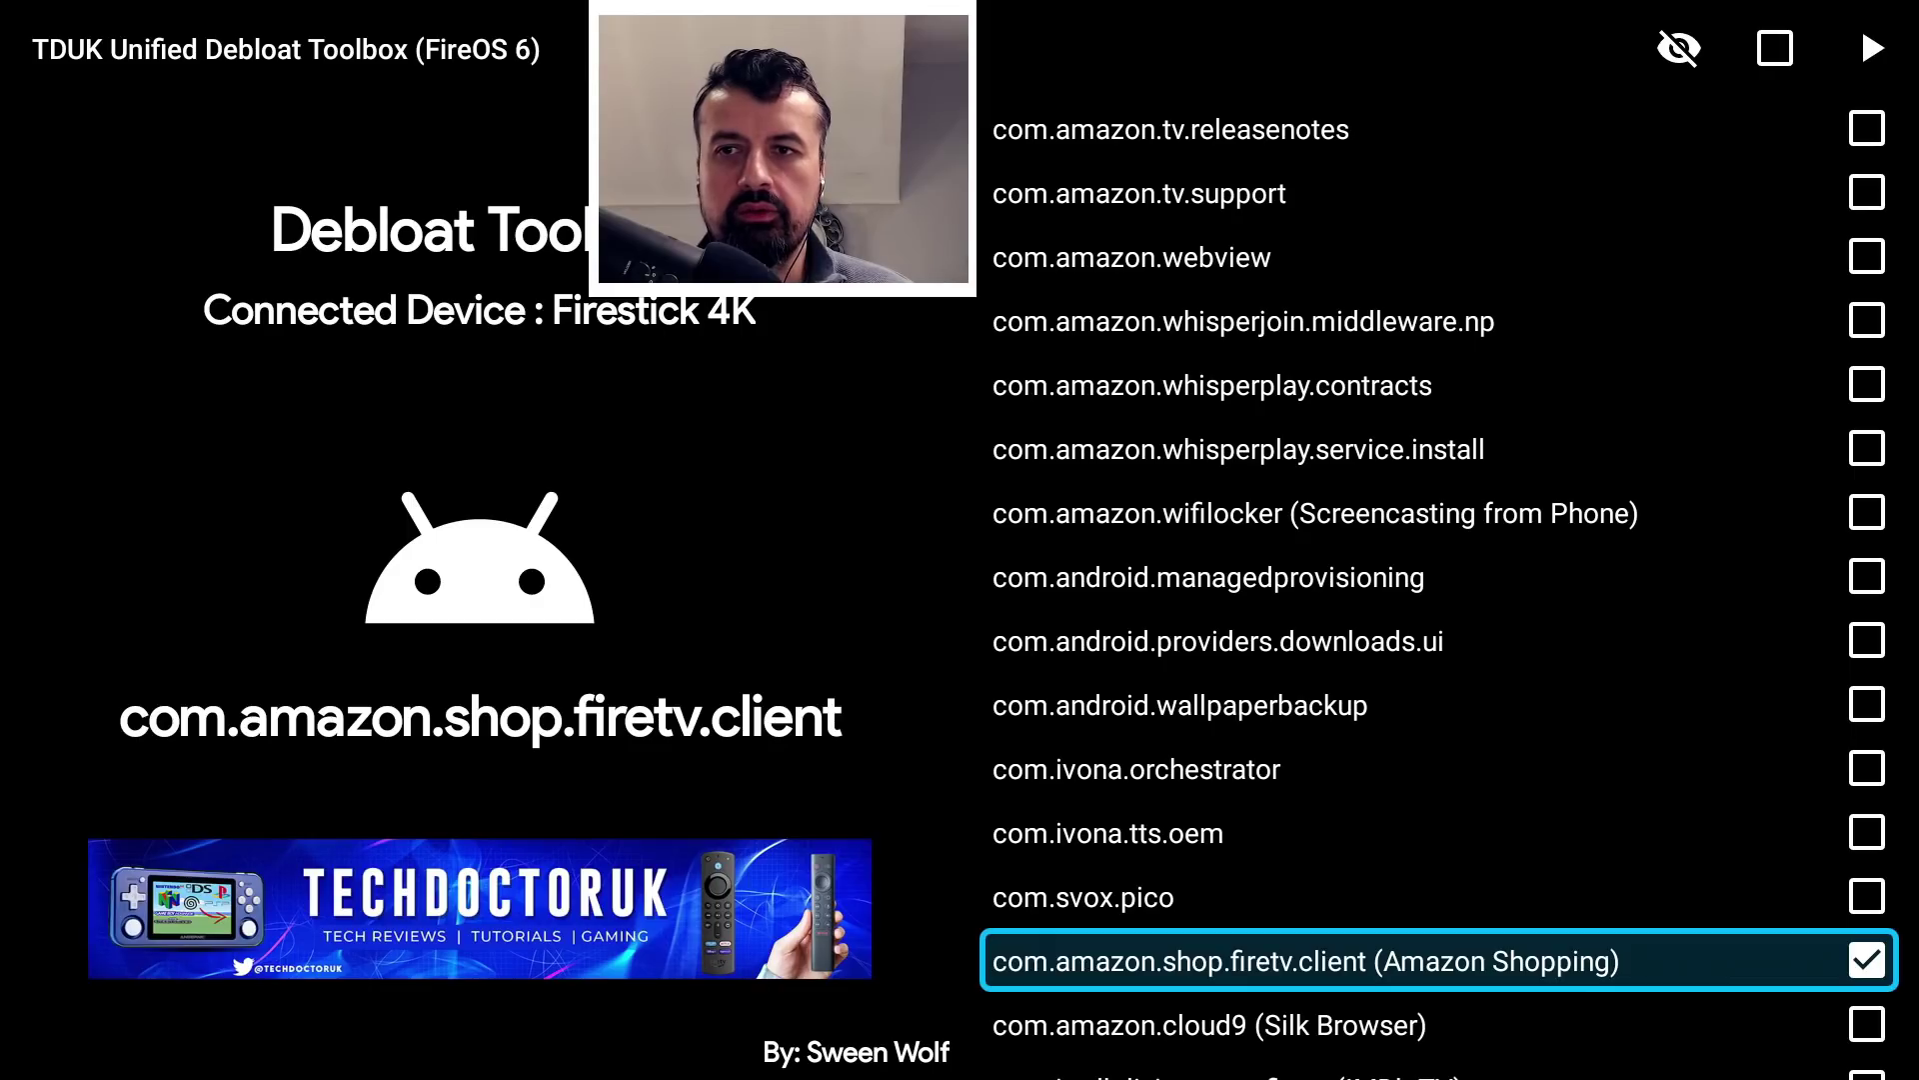
- Apply the status change to the single ticked Amazon Shopping package
{"action": "left_click", "coordinate": [1871, 48]}
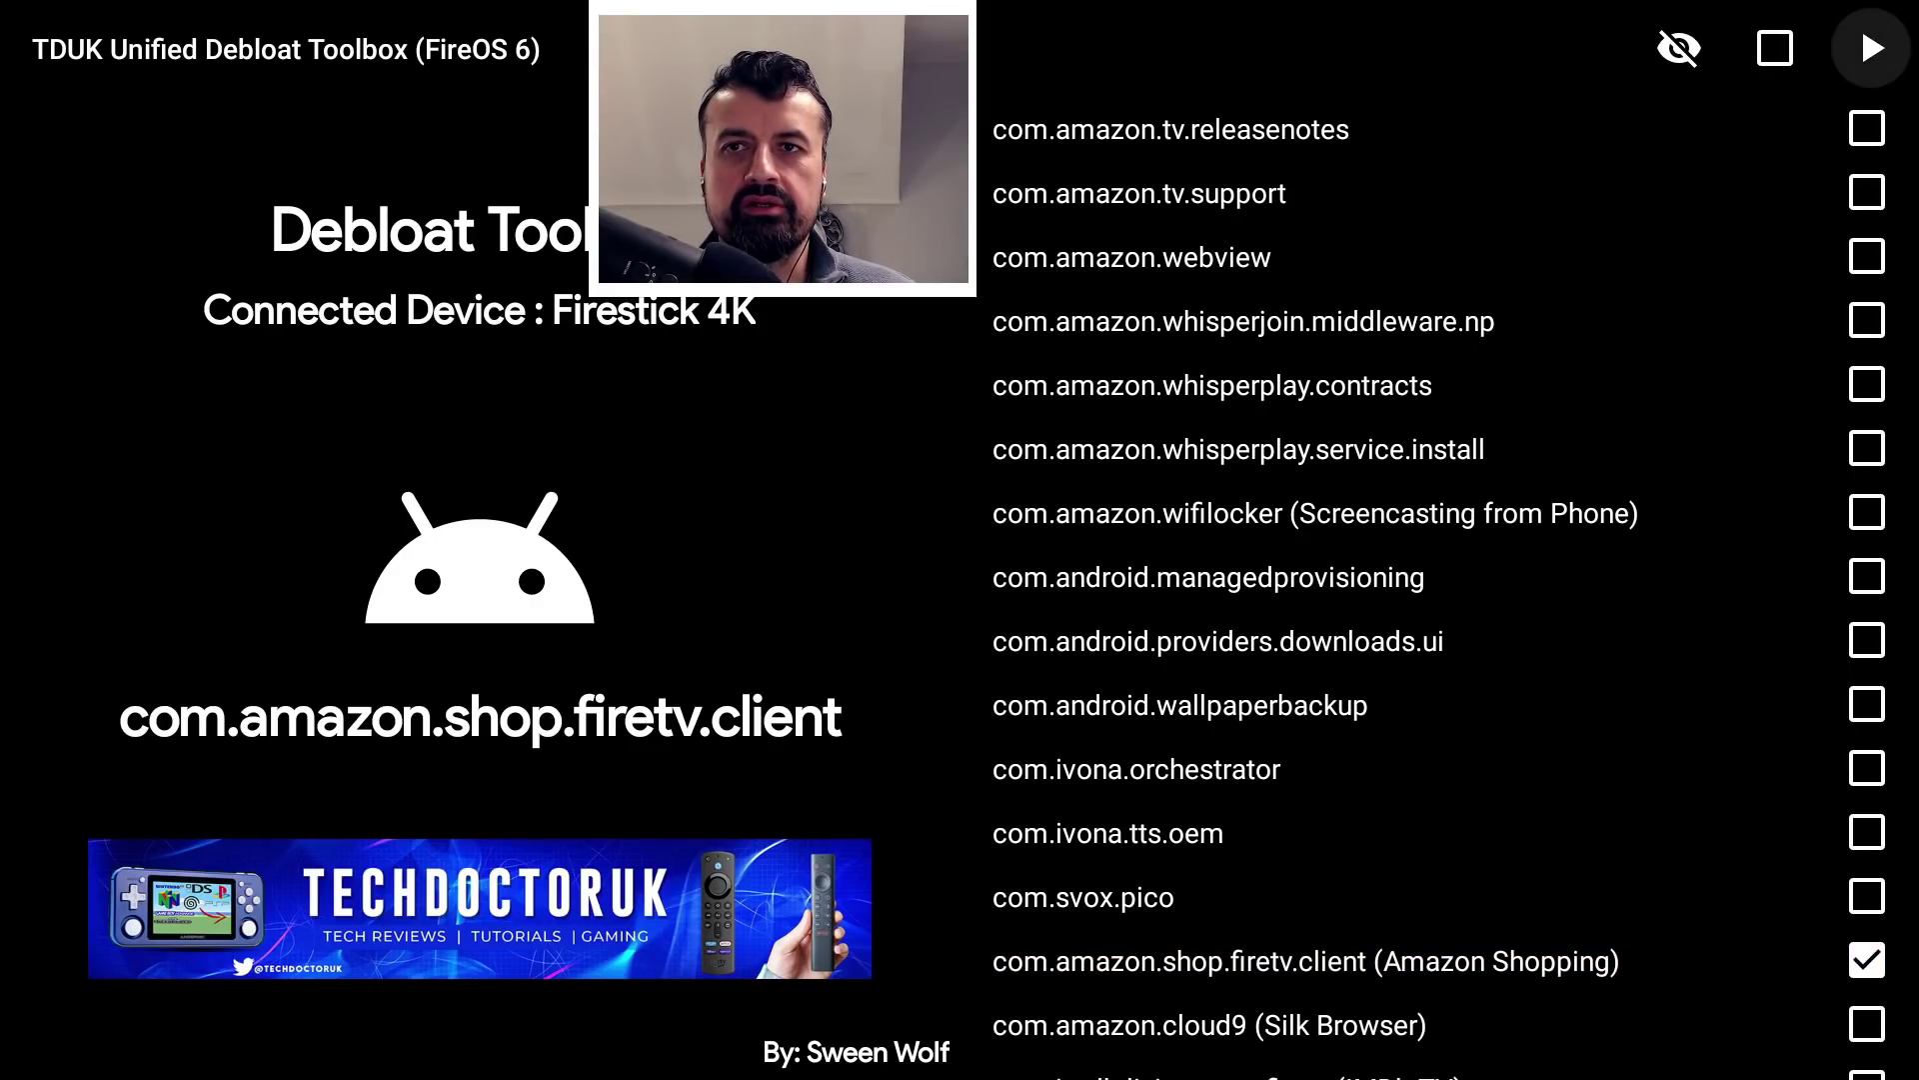
{"action": "key", "text": "Return"}
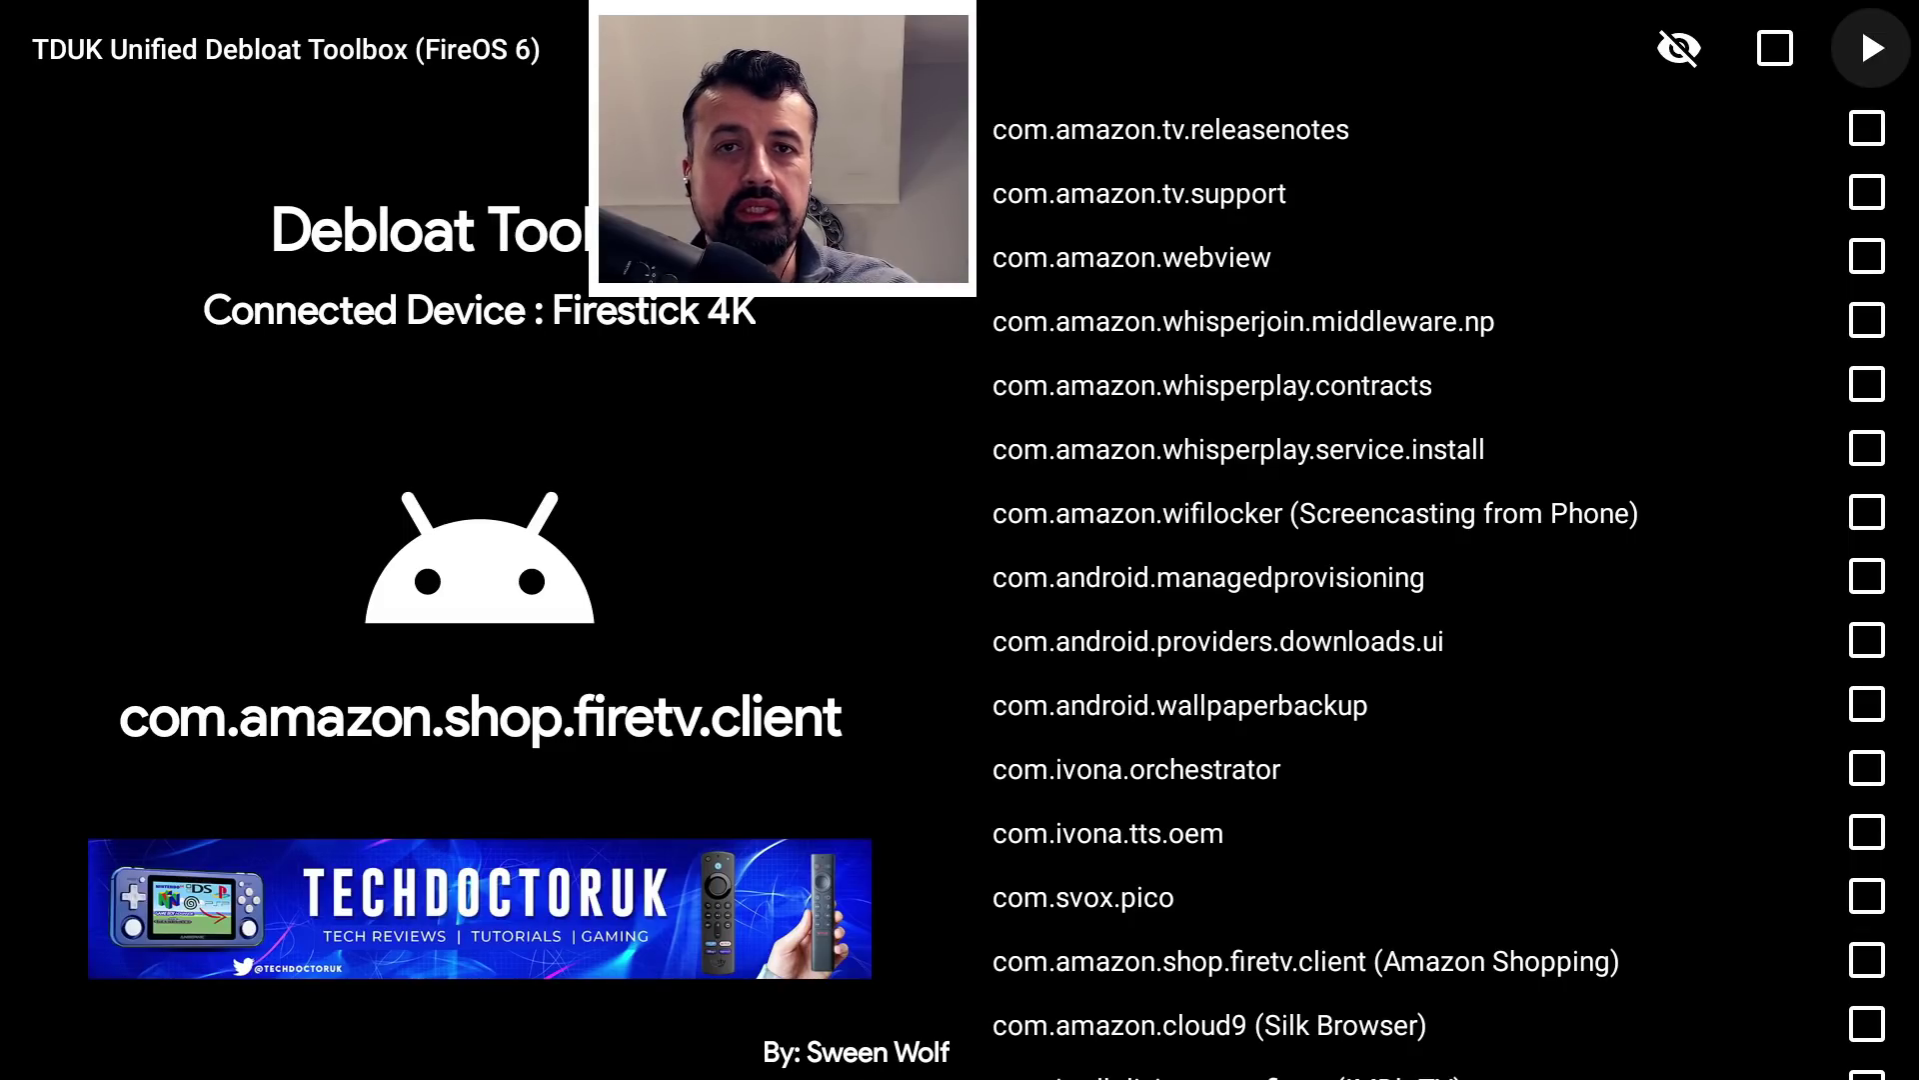
- Look over the Silk Browser and IMDb TV entries, then exit to Fire TV Home
{"action": "key", "text": "Down"}
{"action": "key", "text": "Down"}
{"action": "key", "text": "Down"}
{"action": "key", "text": "Down"}
{"action": "key", "text": "Down"}
{"action": "key", "text": "Down"}
{"action": "key", "text": "Down"}
{"action": "key", "text": "Down"}
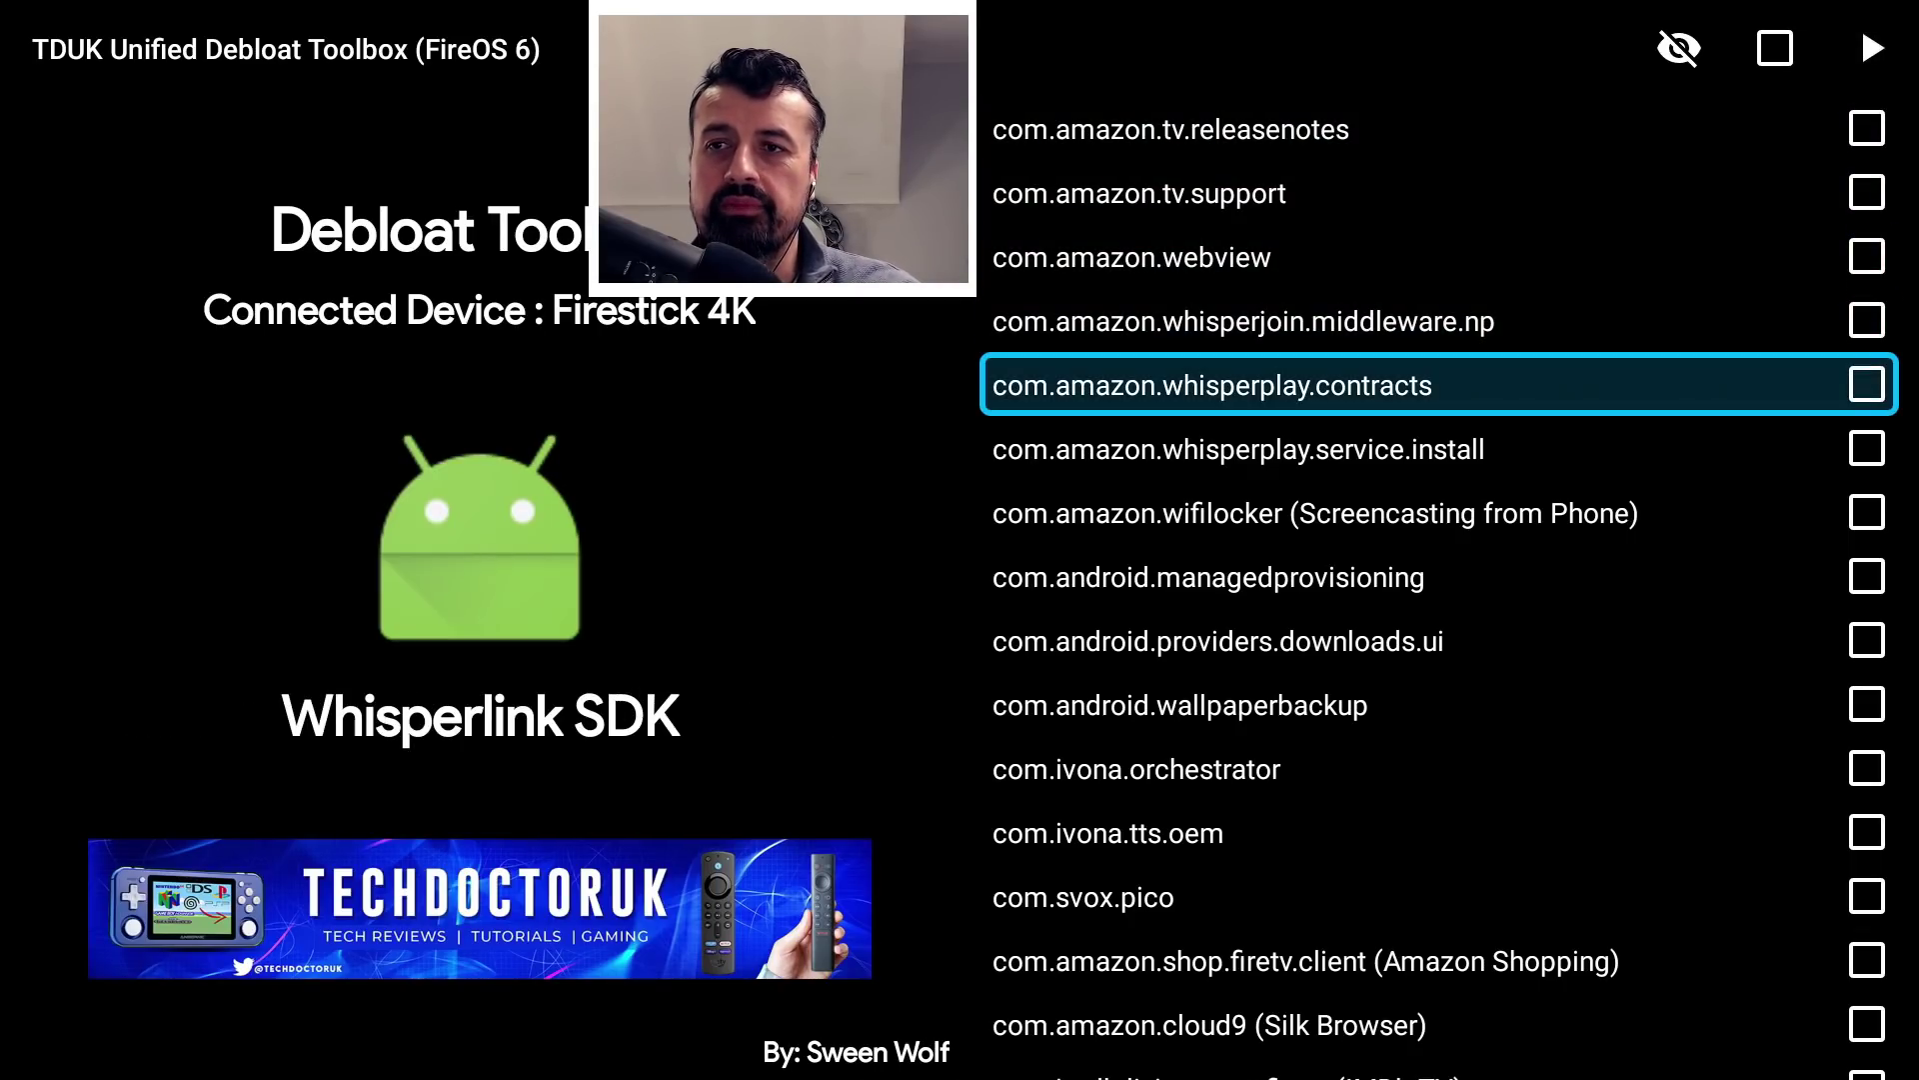
{"action": "key", "text": "Down"}
{"action": "key", "text": "Down"}
{"action": "key", "text": "Down"}
{"action": "key", "text": "Down"}
{"action": "key", "text": "Down"}
{"action": "key", "text": "Down"}
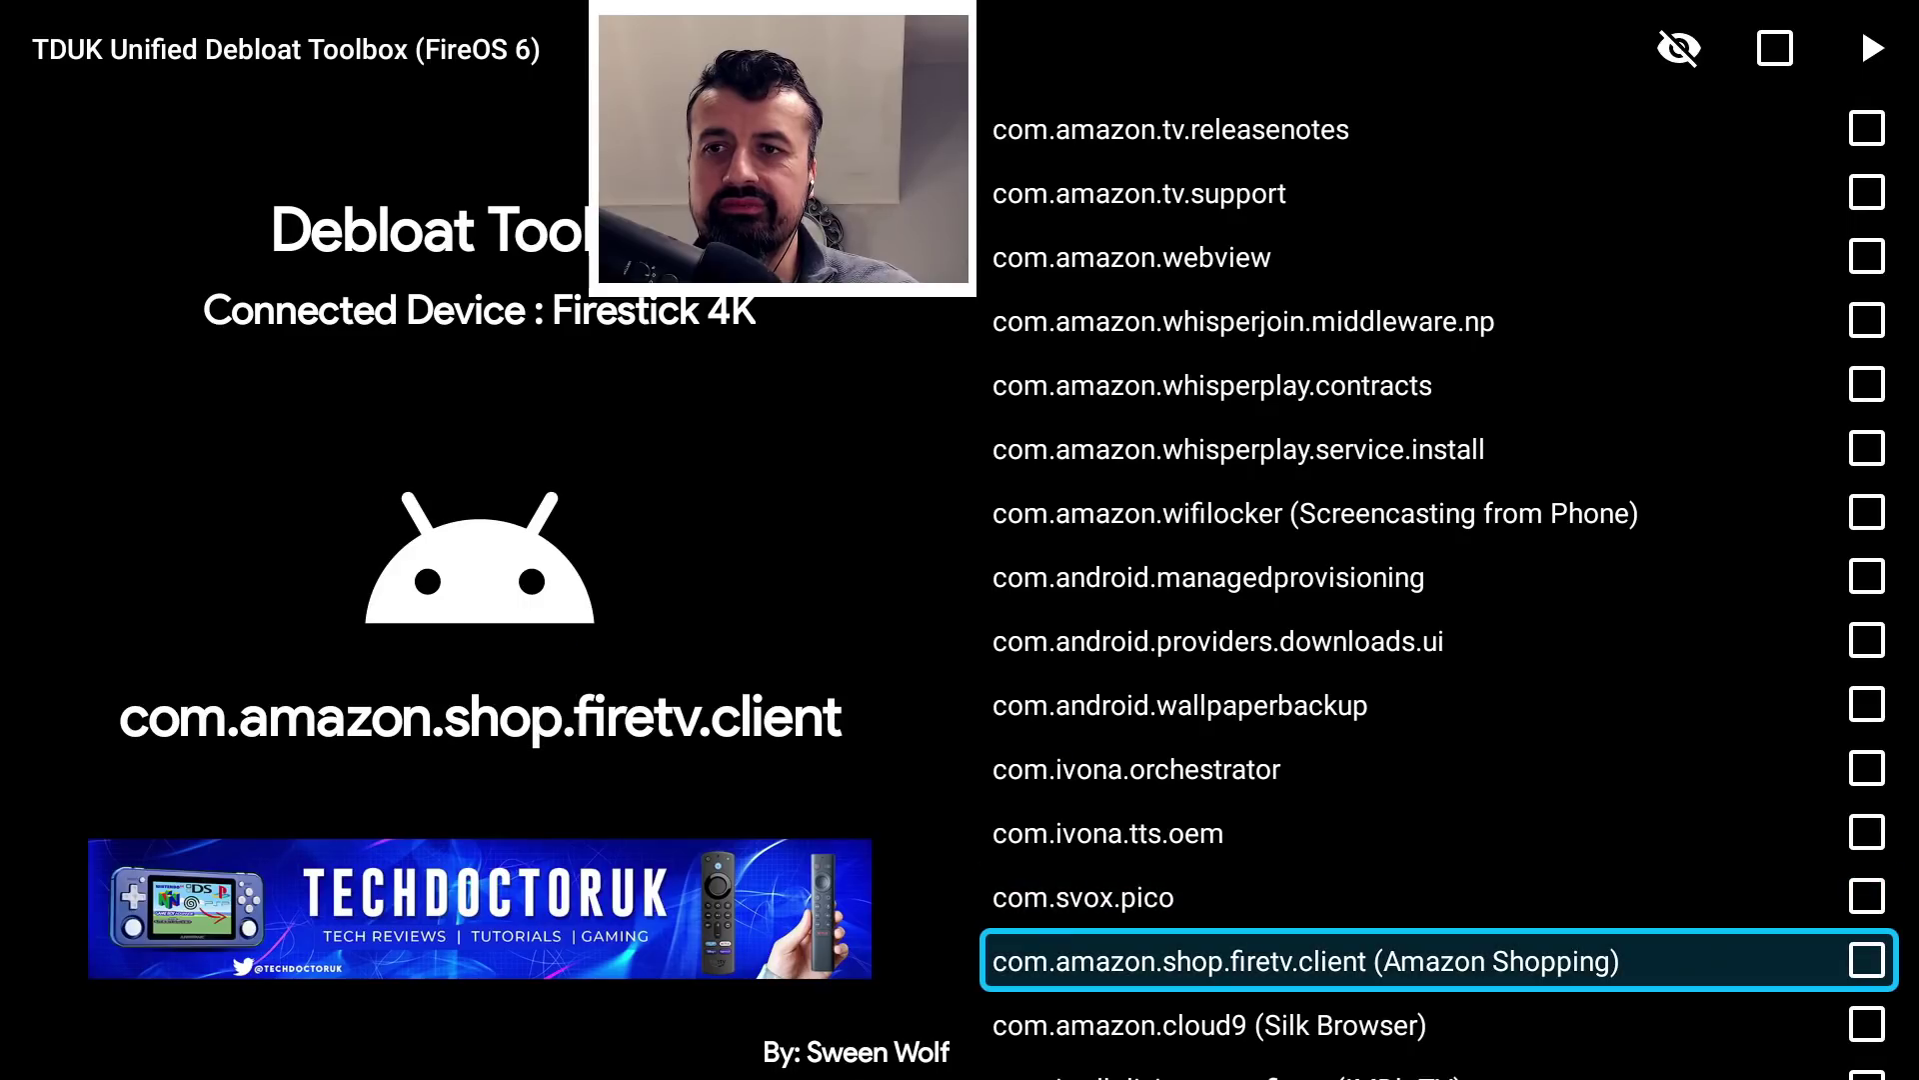
{"action": "key", "text": "Down"}
{"action": "key", "text": "Down"}
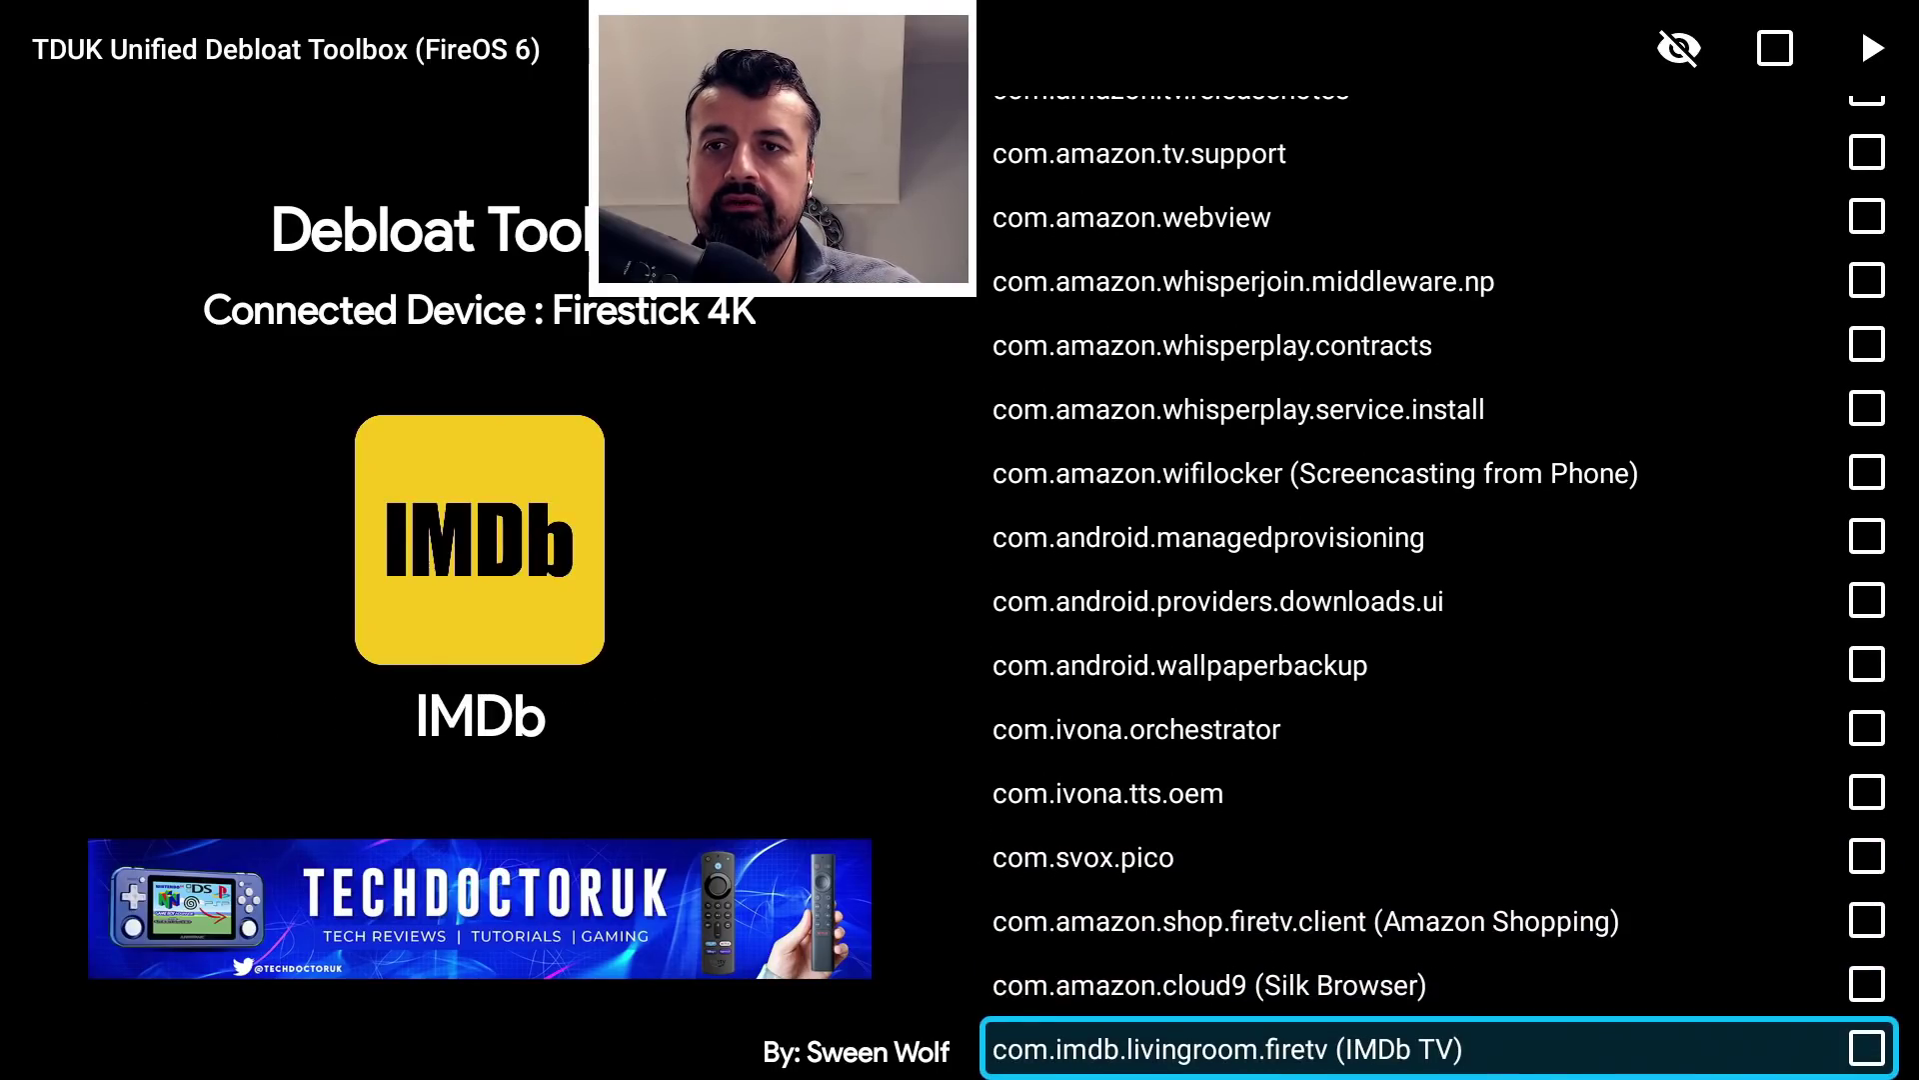
{"action": "key", "text": "Up"}
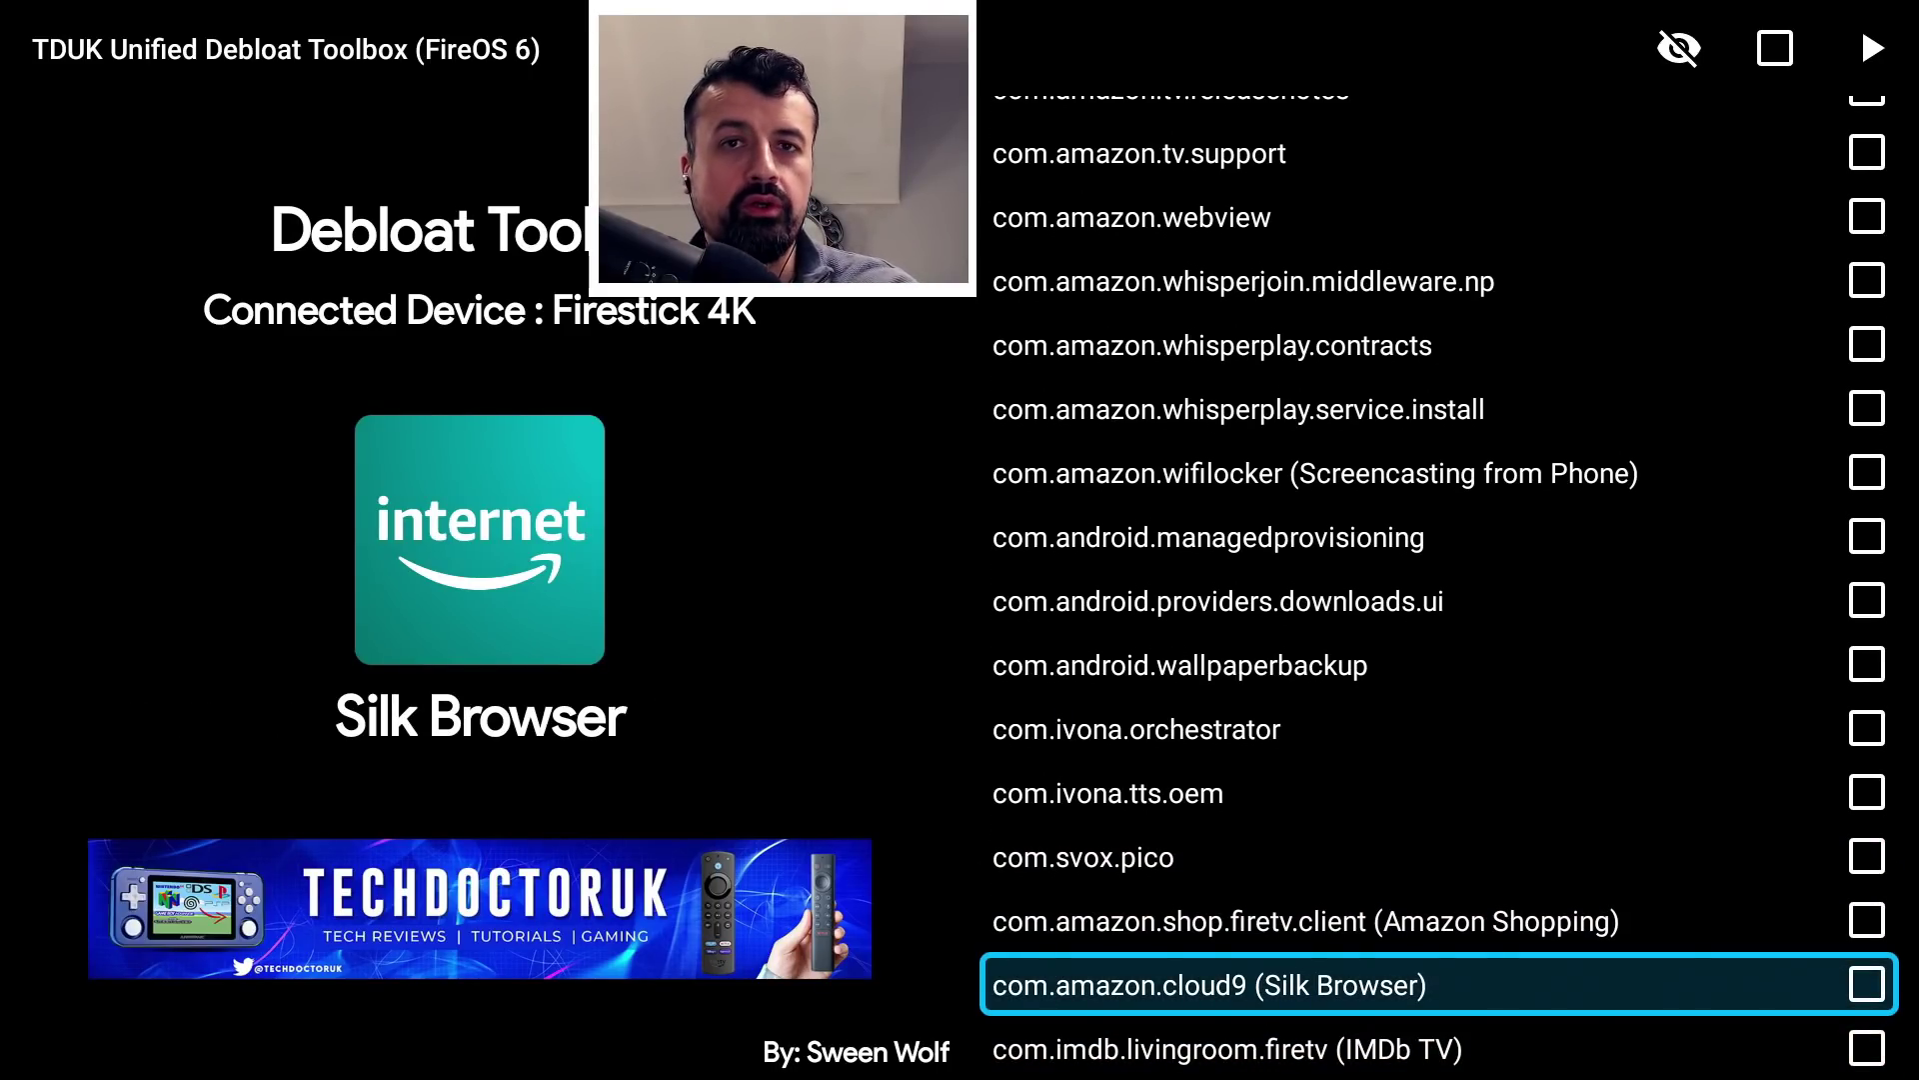
{"action": "key", "text": "Home"}
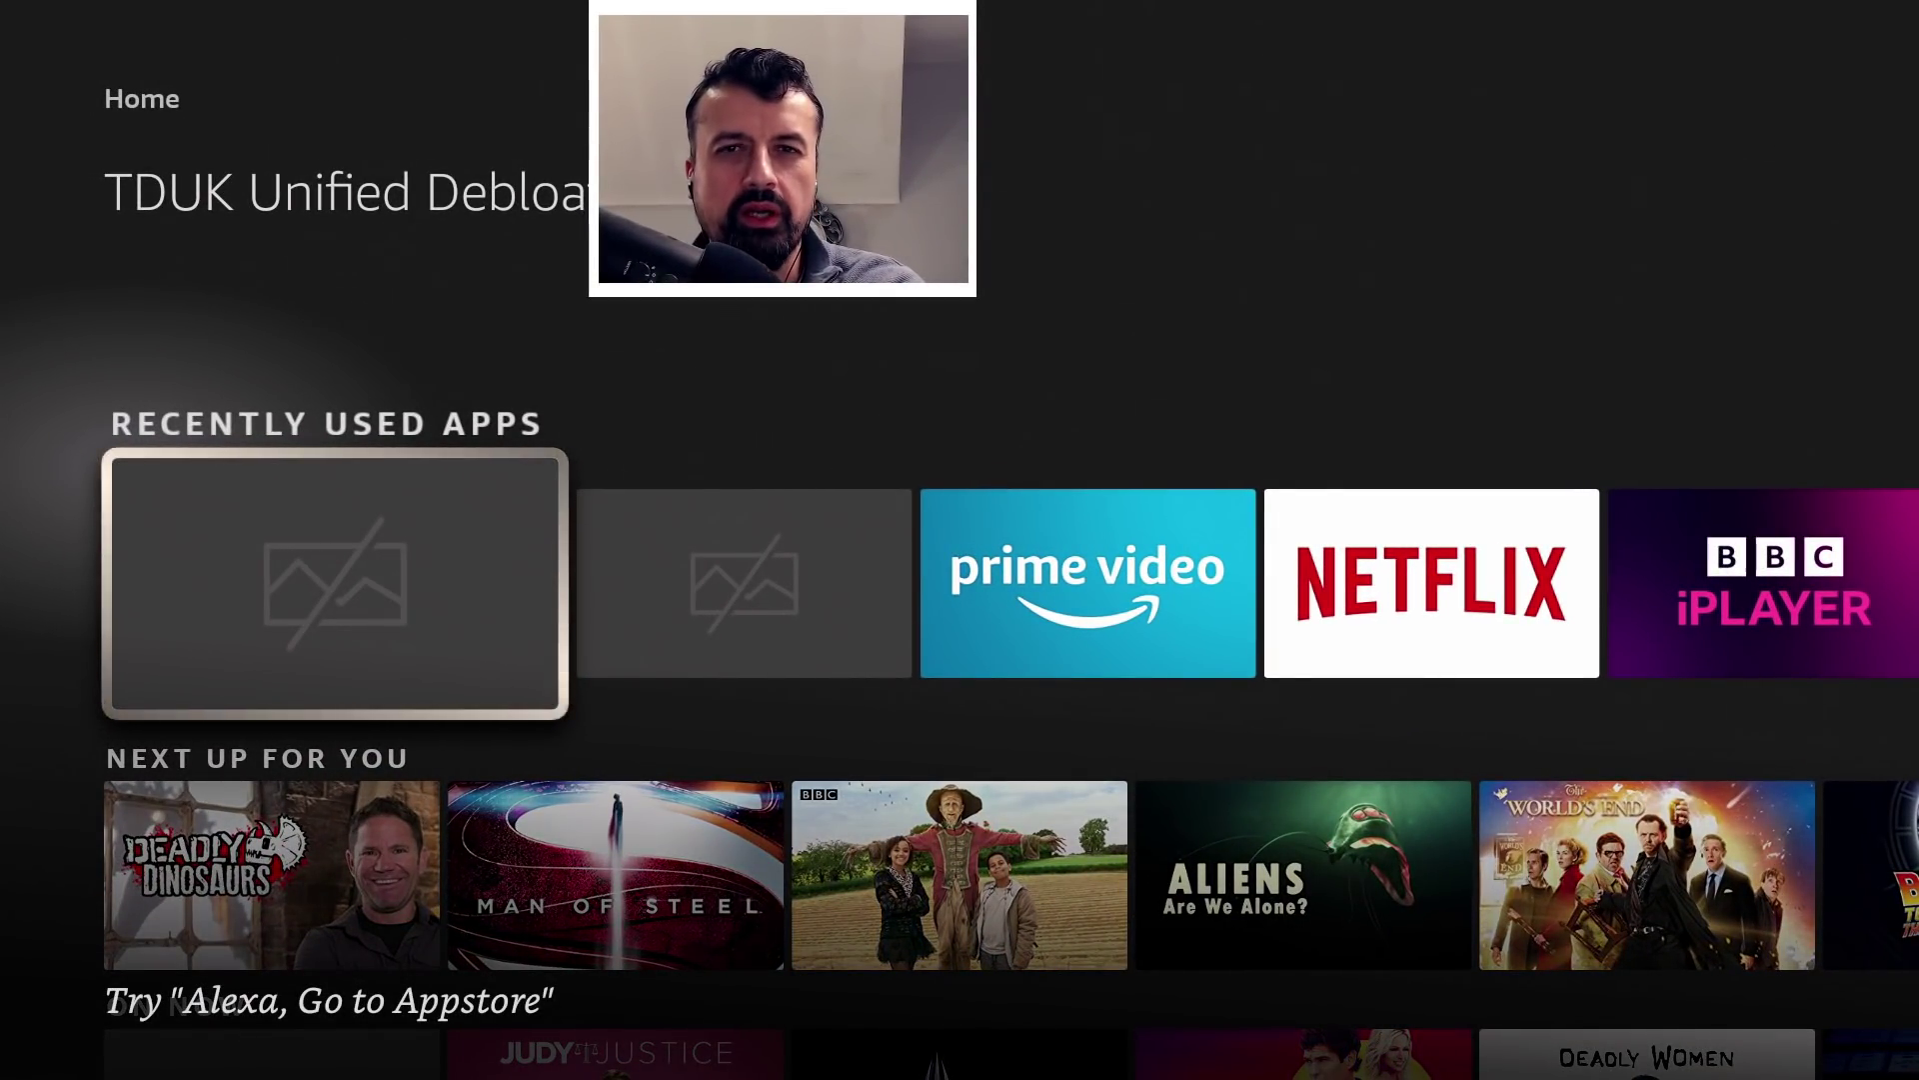
- Reopen TDUK Unified Debloat Toolbox from Recently Used Apps, now on the Fire TV Cube
{"action": "key", "text": "Right"}
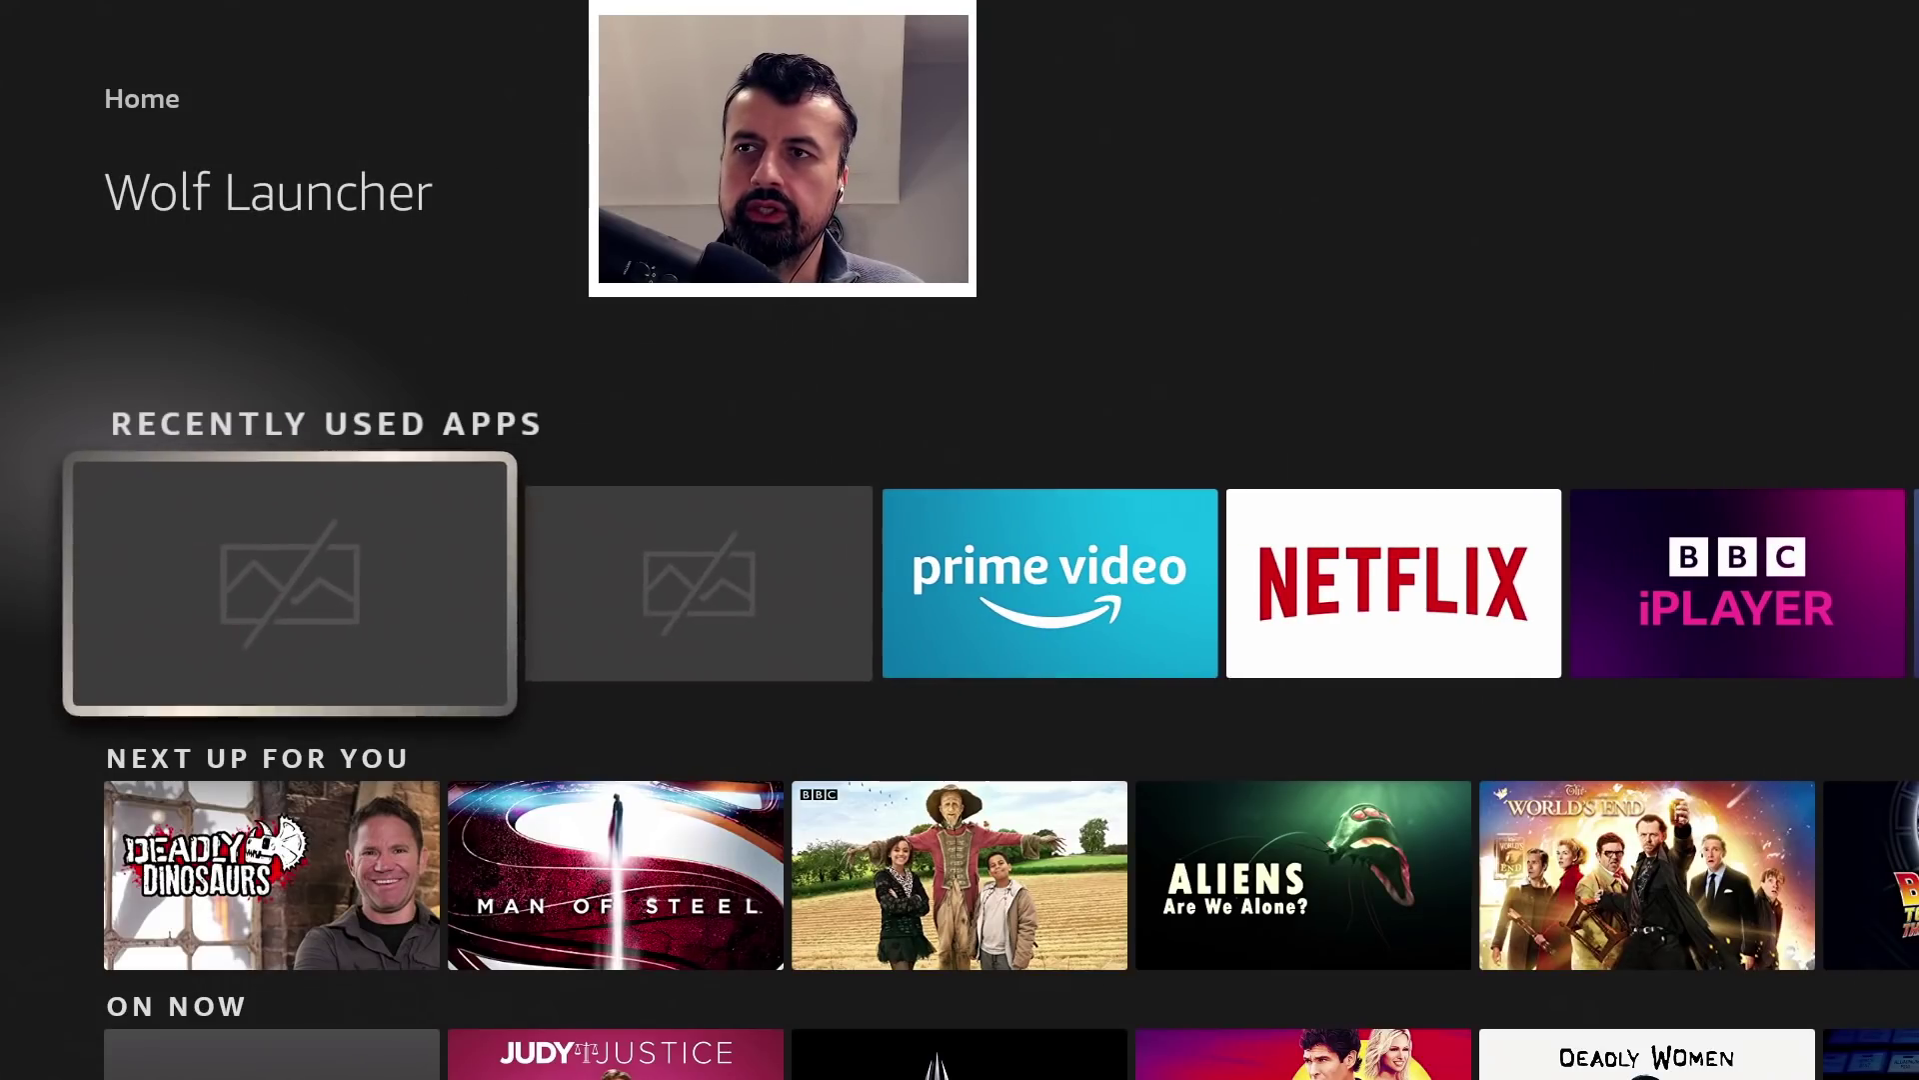
{"action": "key", "text": "Left"}
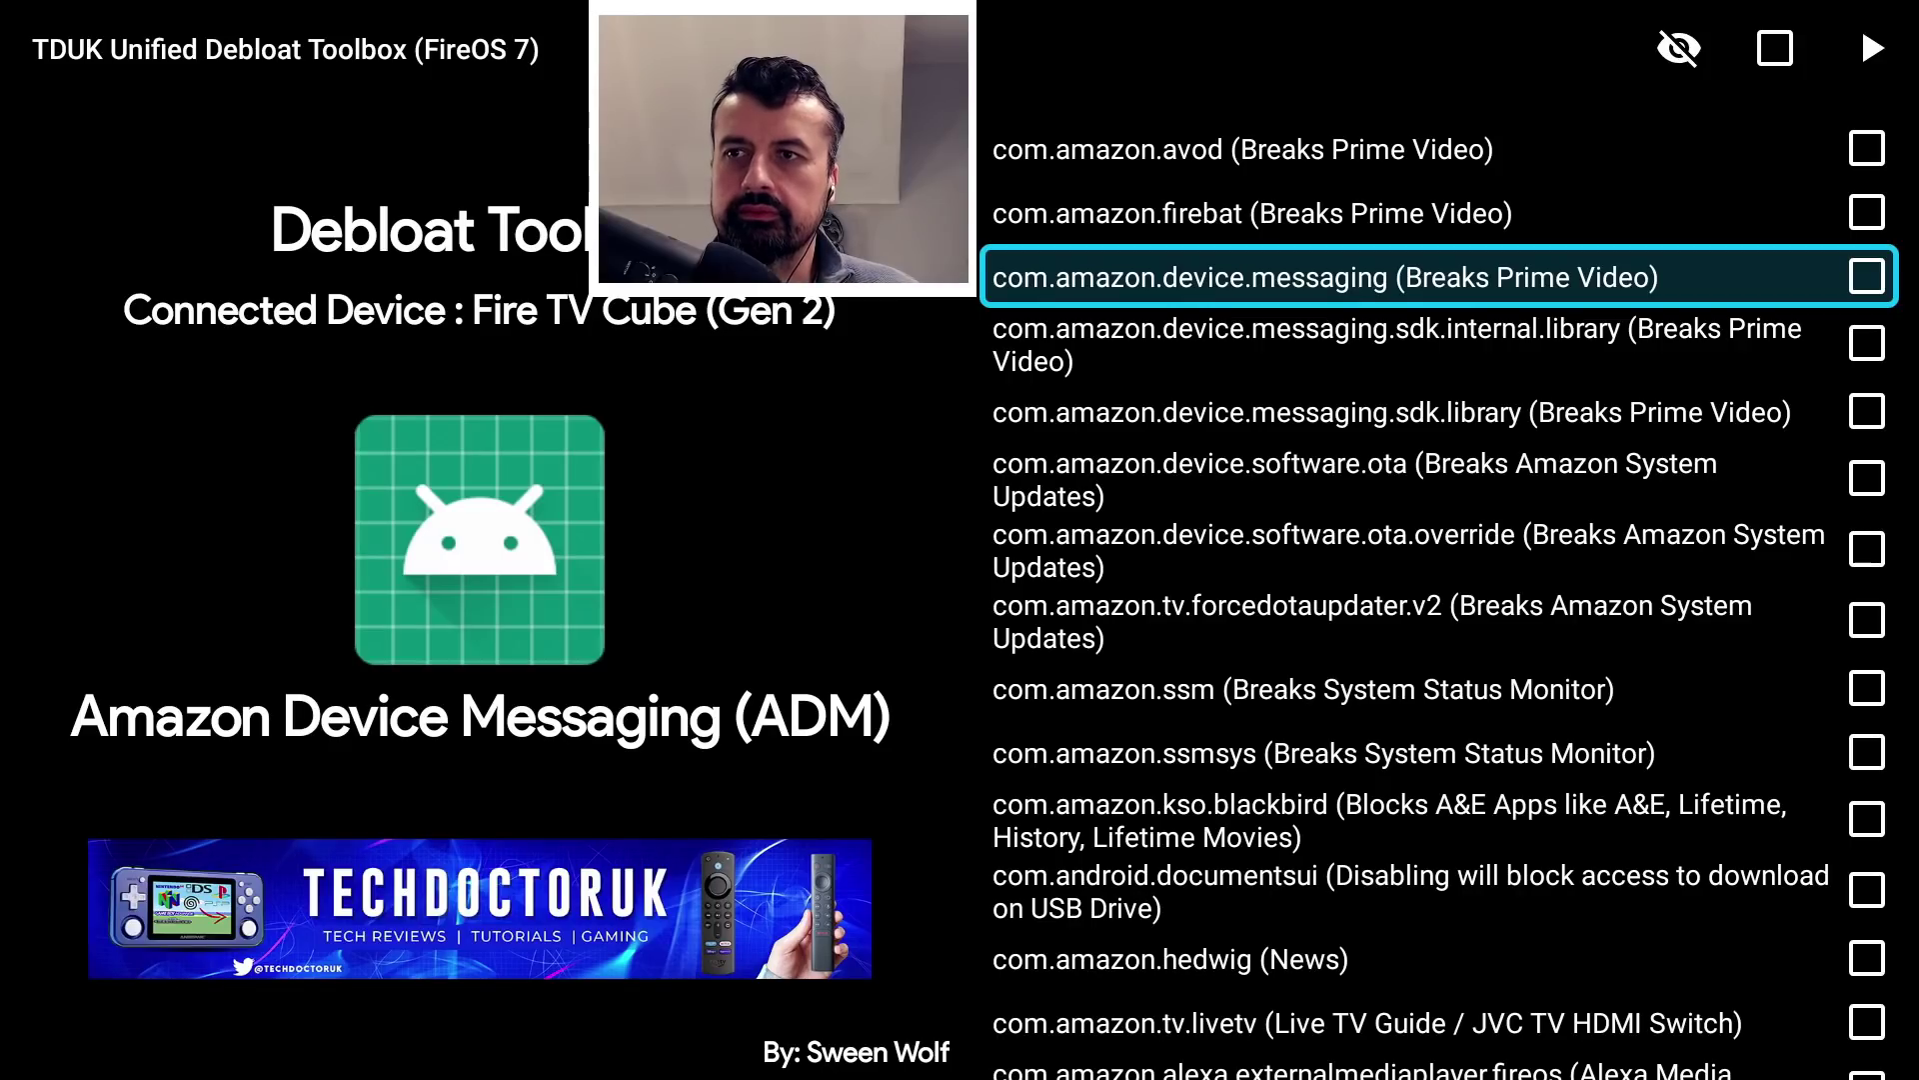
{"action": "key", "text": "Up"}
{"action": "key", "text": "Up"}
{"action": "key", "text": "Up"}
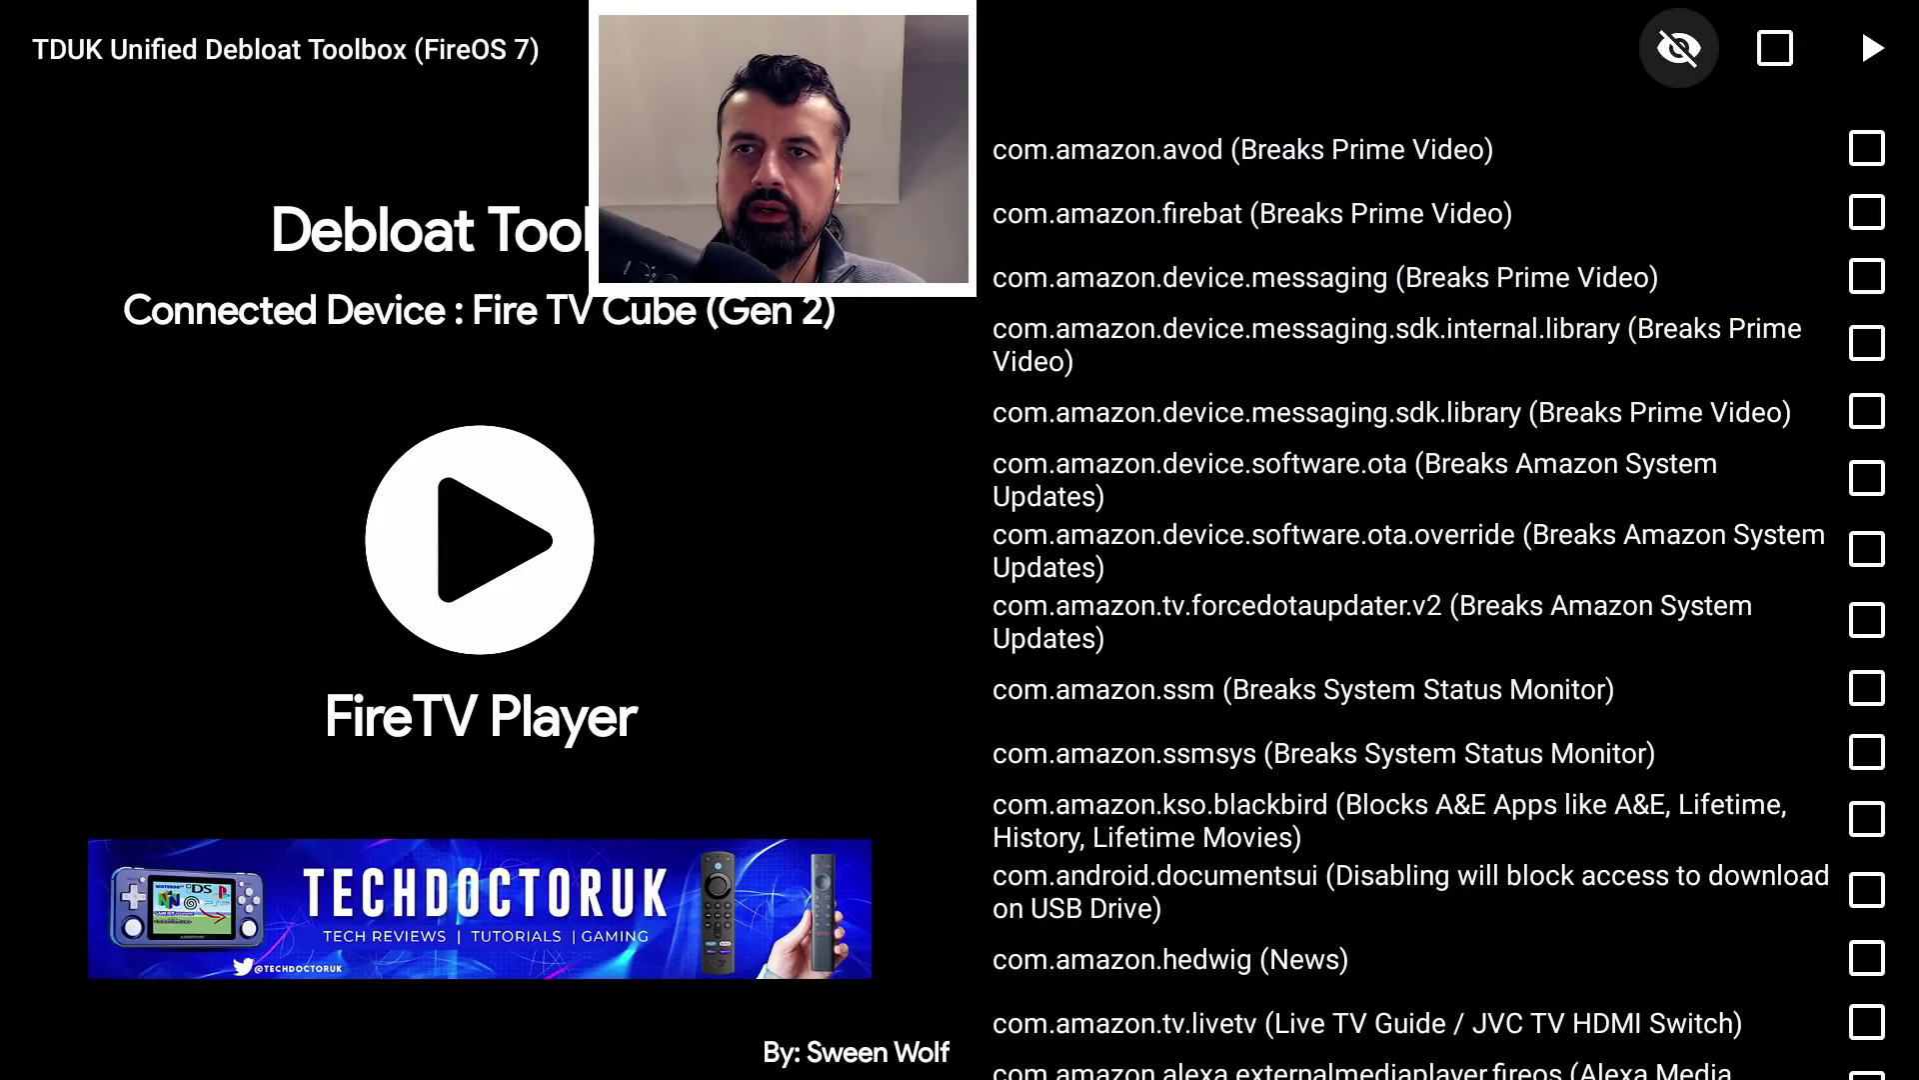
- Tick sdk.library, sdk.internal.library and device.messaging, then apply the status change
{"action": "key", "text": "Down"}
{"action": "key", "text": "Down"}
{"action": "key", "text": "Down"}
{"action": "key", "text": "Down"}
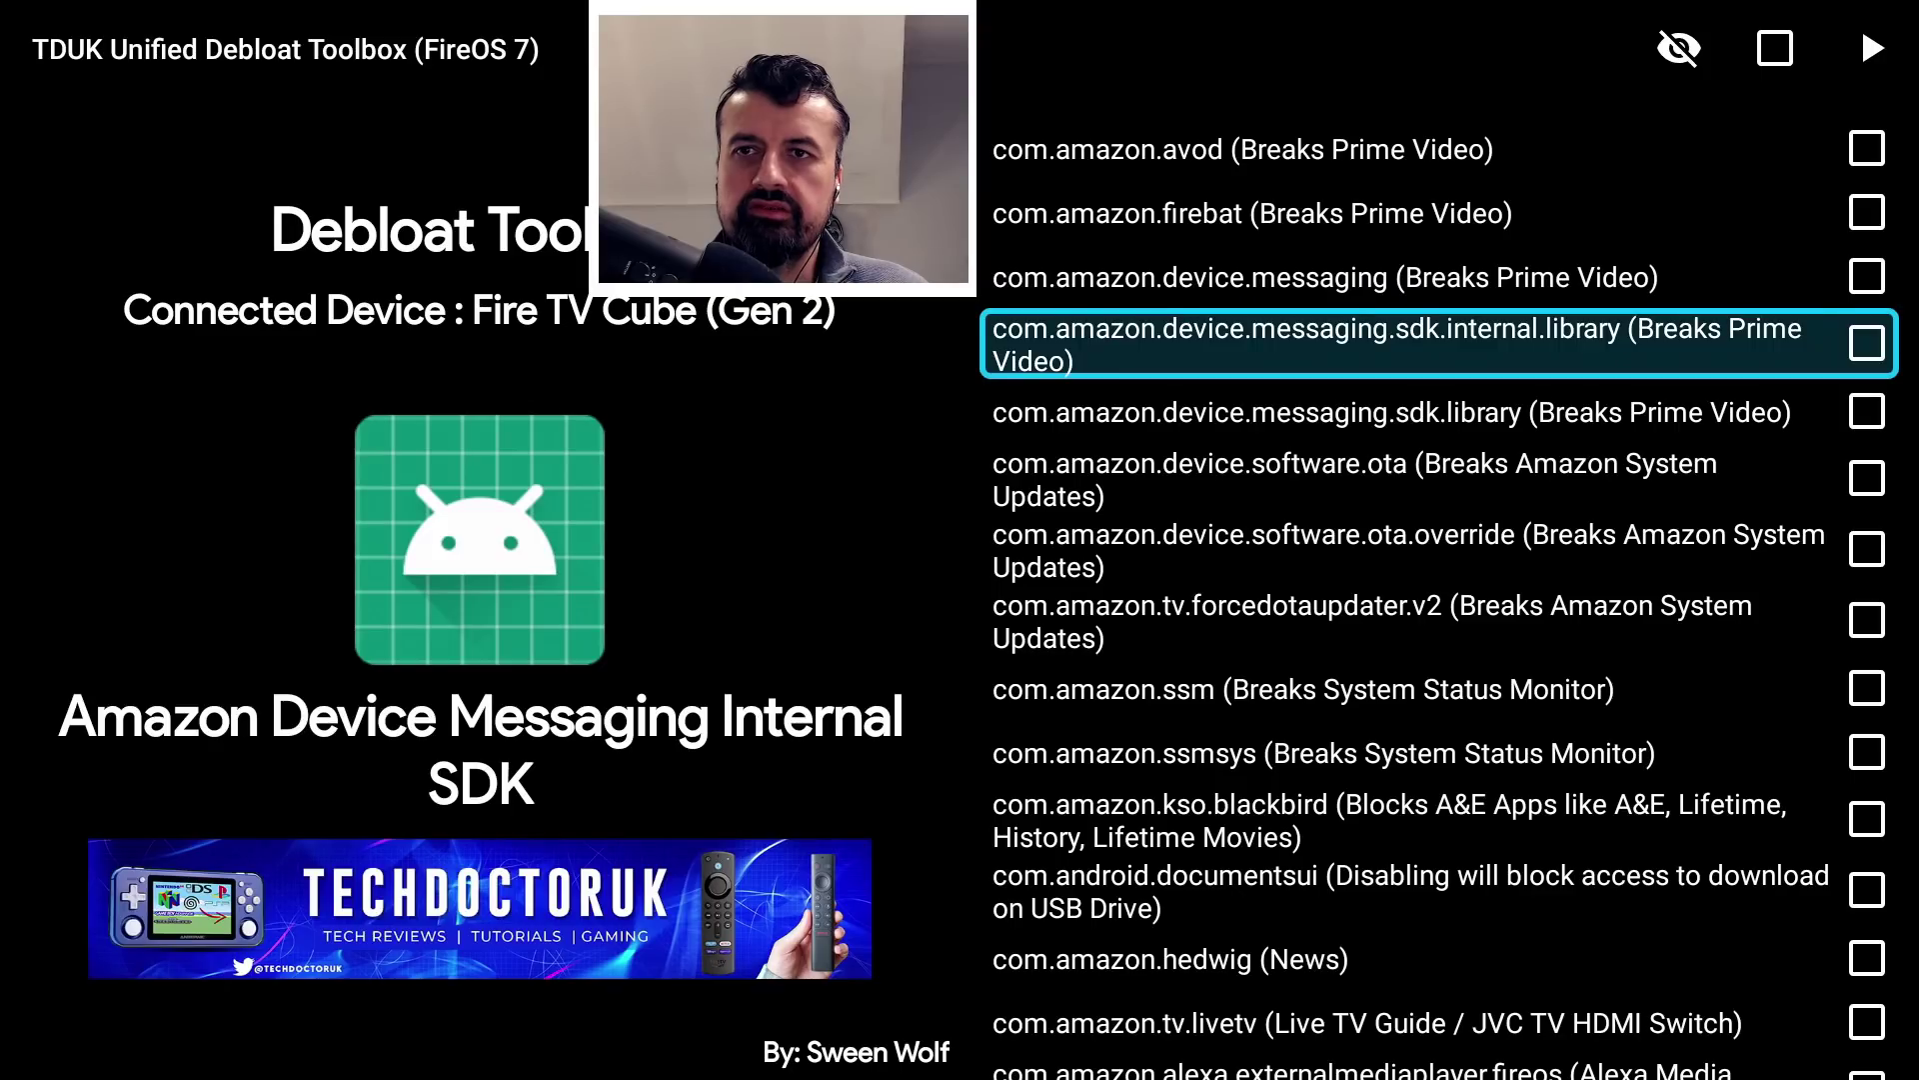
{"action": "key", "text": "Down"}
{"action": "key", "text": "Return"}
{"action": "key", "text": "Up"}
{"action": "key", "text": "Return"}
{"action": "key", "text": "Up"}
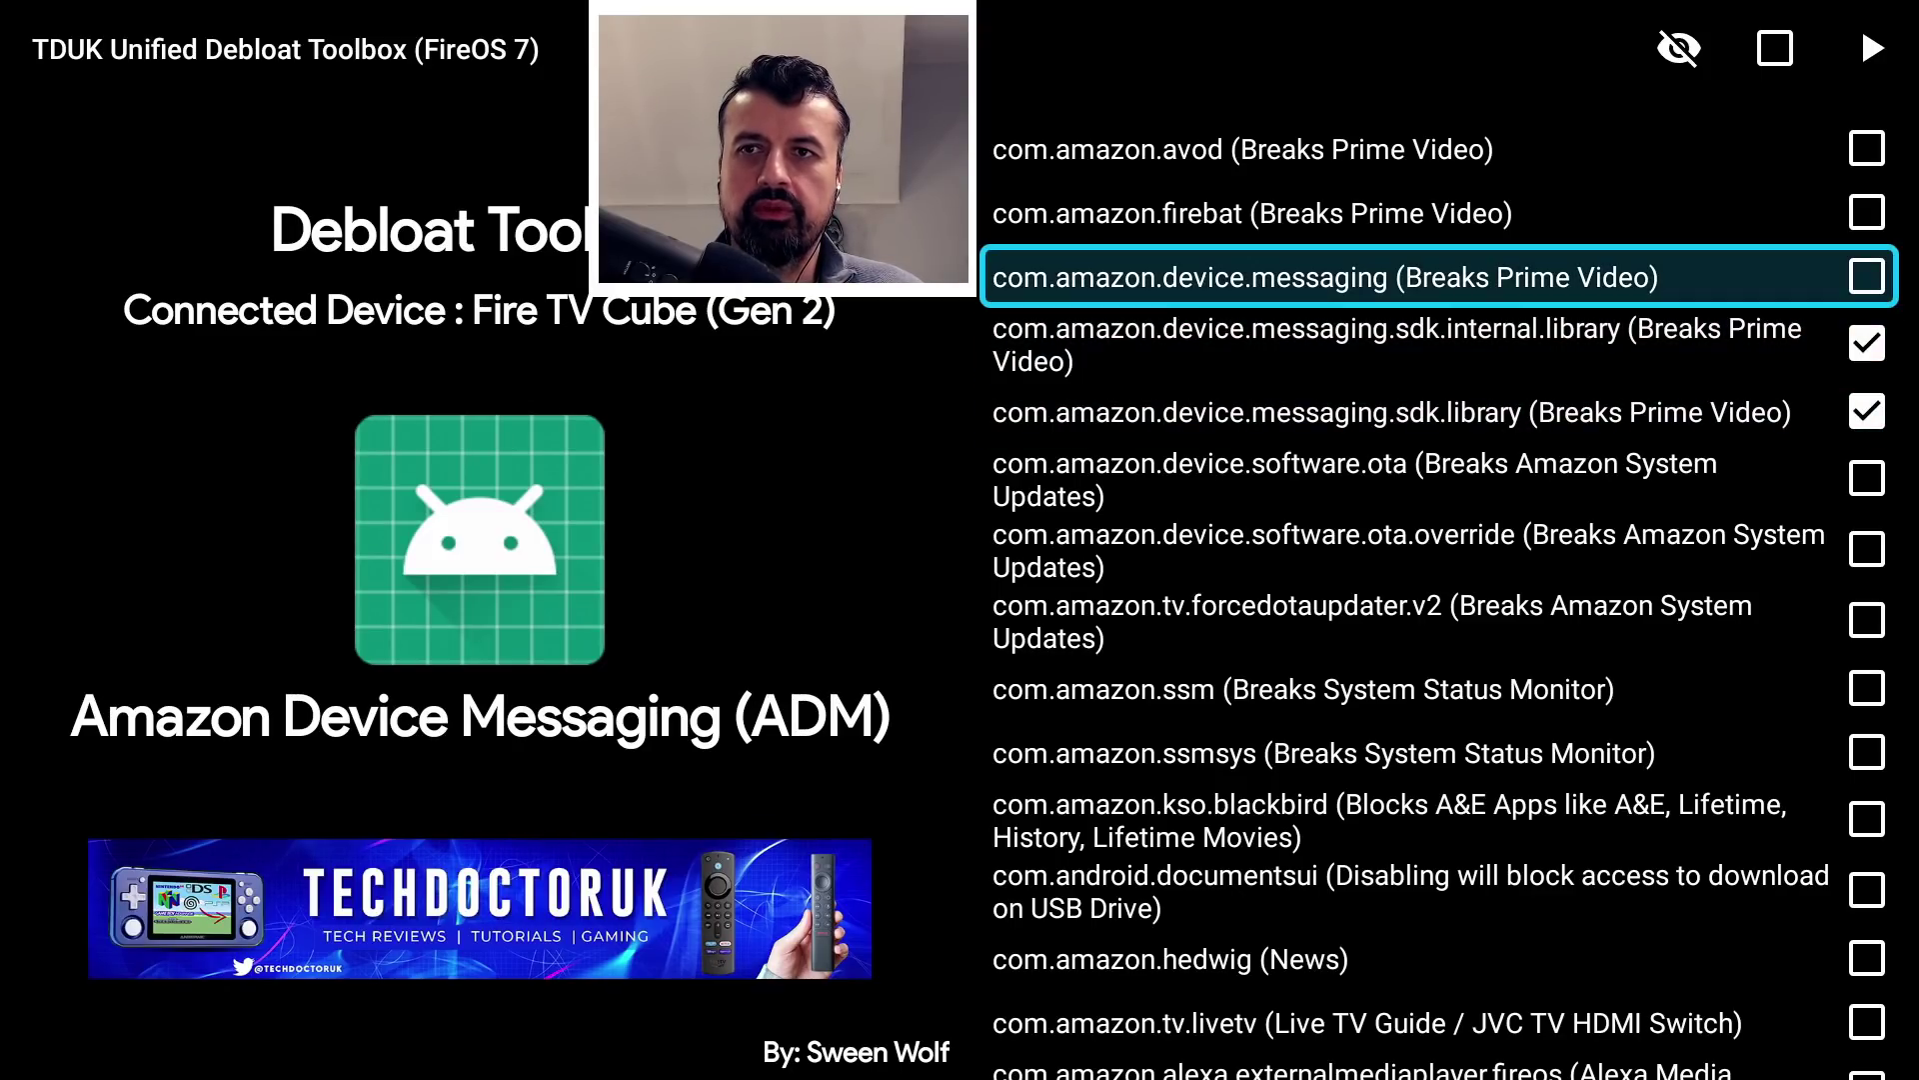
{"action": "key", "text": "Return"}
{"action": "key", "text": "Up"}
{"action": "key", "text": "Up"}
{"action": "key", "text": "Up"}
{"action": "key", "text": "Return"}
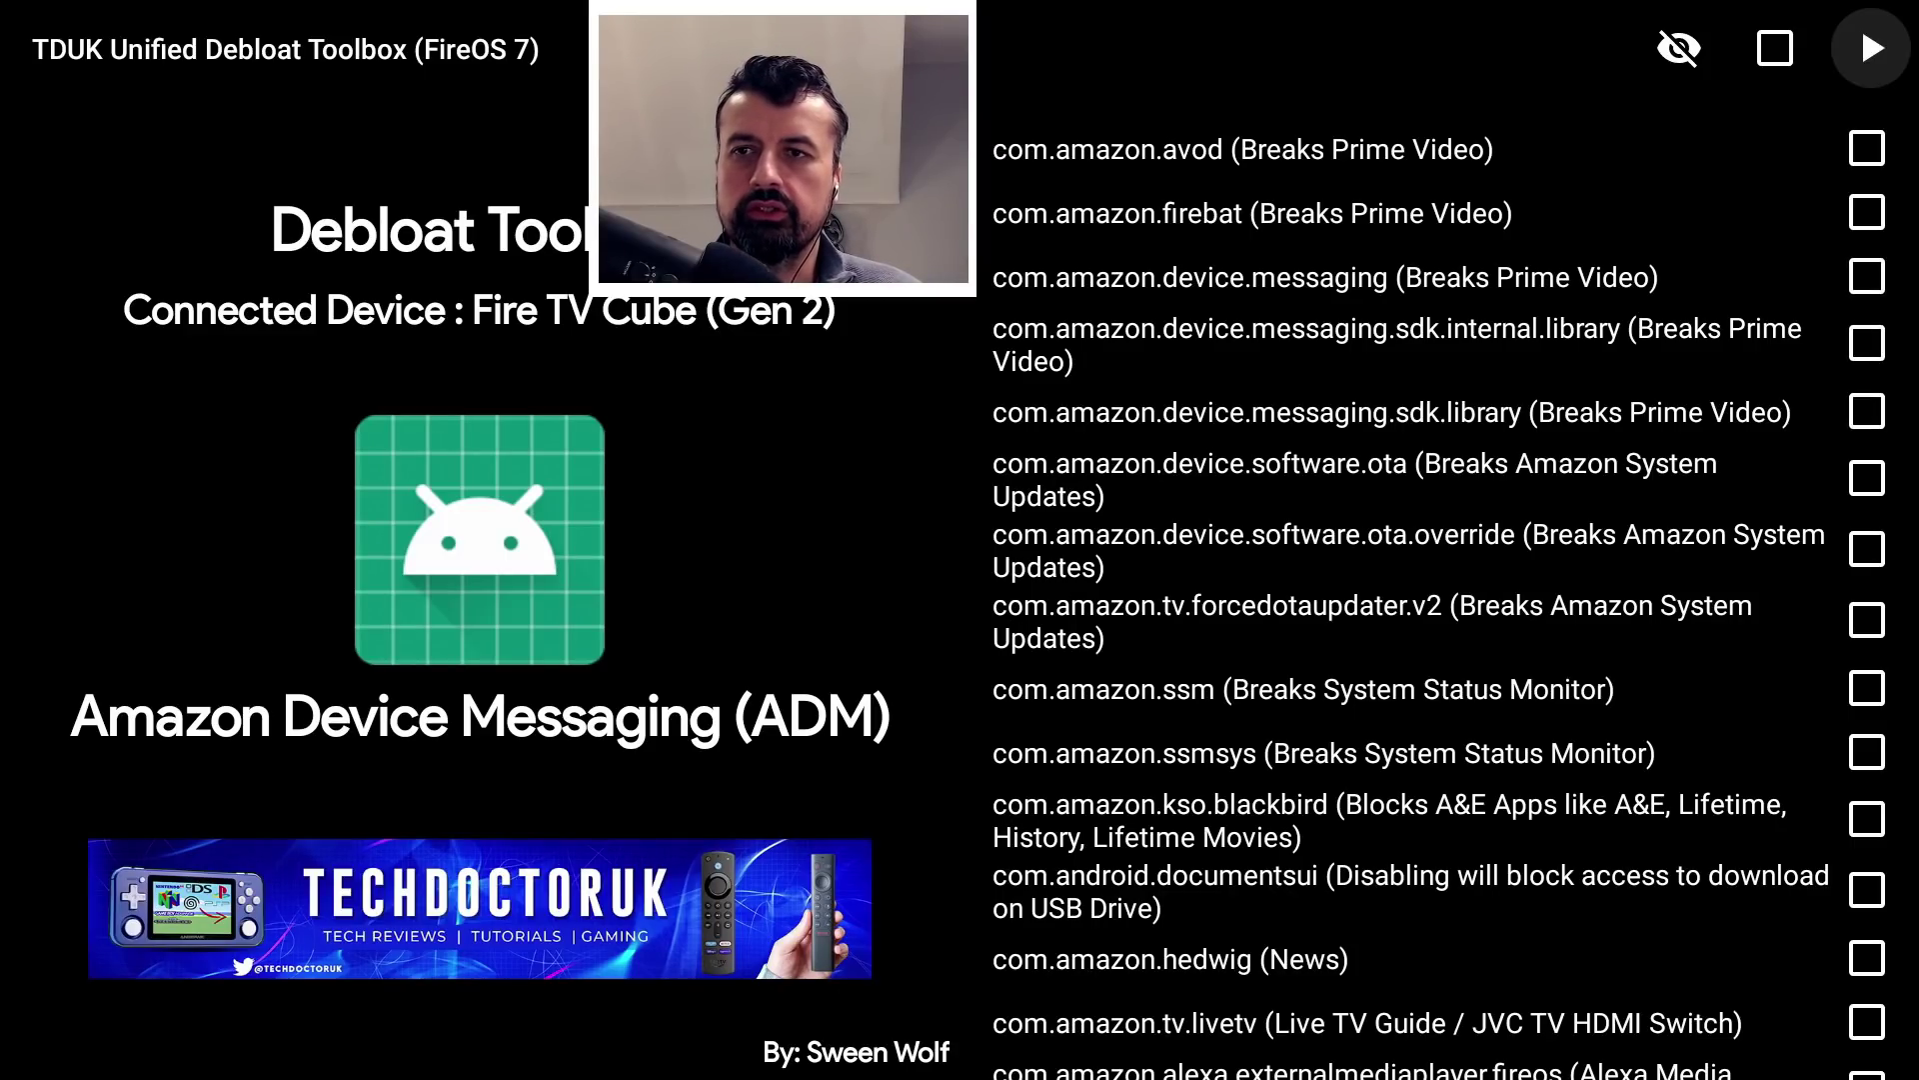
- Tick com.imdb.livingroom.firetv and apply the status change to IMDb TV
{"action": "key", "text": "Down"}
{"action": "key", "text": "Down"}
{"action": "key", "text": "Down"}
{"action": "key", "text": "Down"}
{"action": "key", "text": "Down"}
{"action": "key", "text": "Down"}
{"action": "key", "text": "Down"}
{"action": "key", "text": "Down"}
{"action": "key", "text": "Down"}
{"action": "key", "text": "Down"}
{"action": "key", "text": "Down"}
{"action": "key", "text": "Down"}
{"action": "key", "text": "Down"}
{"action": "key", "text": "Down"}
{"action": "key", "text": "Down"}
{"action": "key", "text": "Down"}
{"action": "key", "text": "Down"}
{"action": "key", "text": "Down"}
{"action": "key", "text": "Down"}
{"action": "key", "text": "Down"}
{"action": "key", "text": "Down"}
{"action": "key", "text": "Down"}
{"action": "key", "text": "Down"}
{"action": "key", "text": "Down"}
{"action": "key", "text": "Down"}
{"action": "key", "text": "Down"}
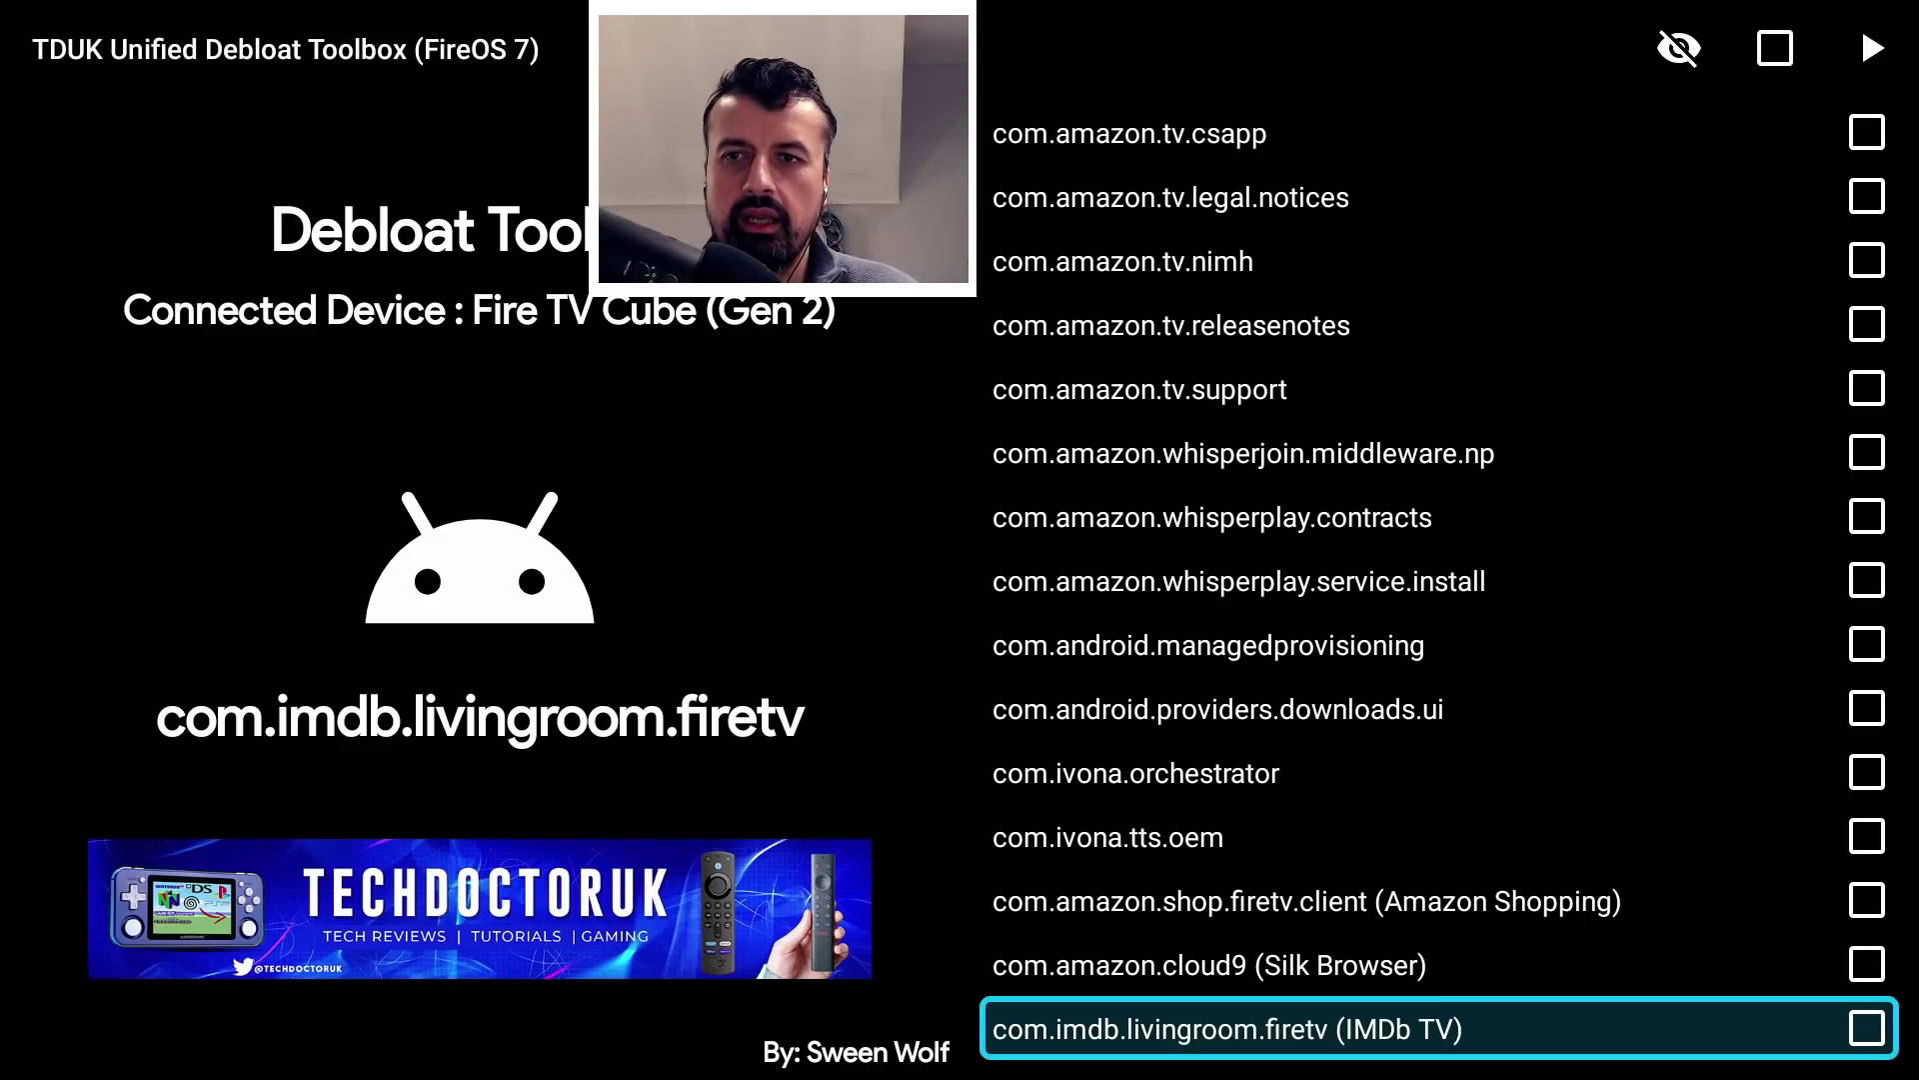
{"action": "key", "text": "Return"}
{"action": "key", "text": "Right"}
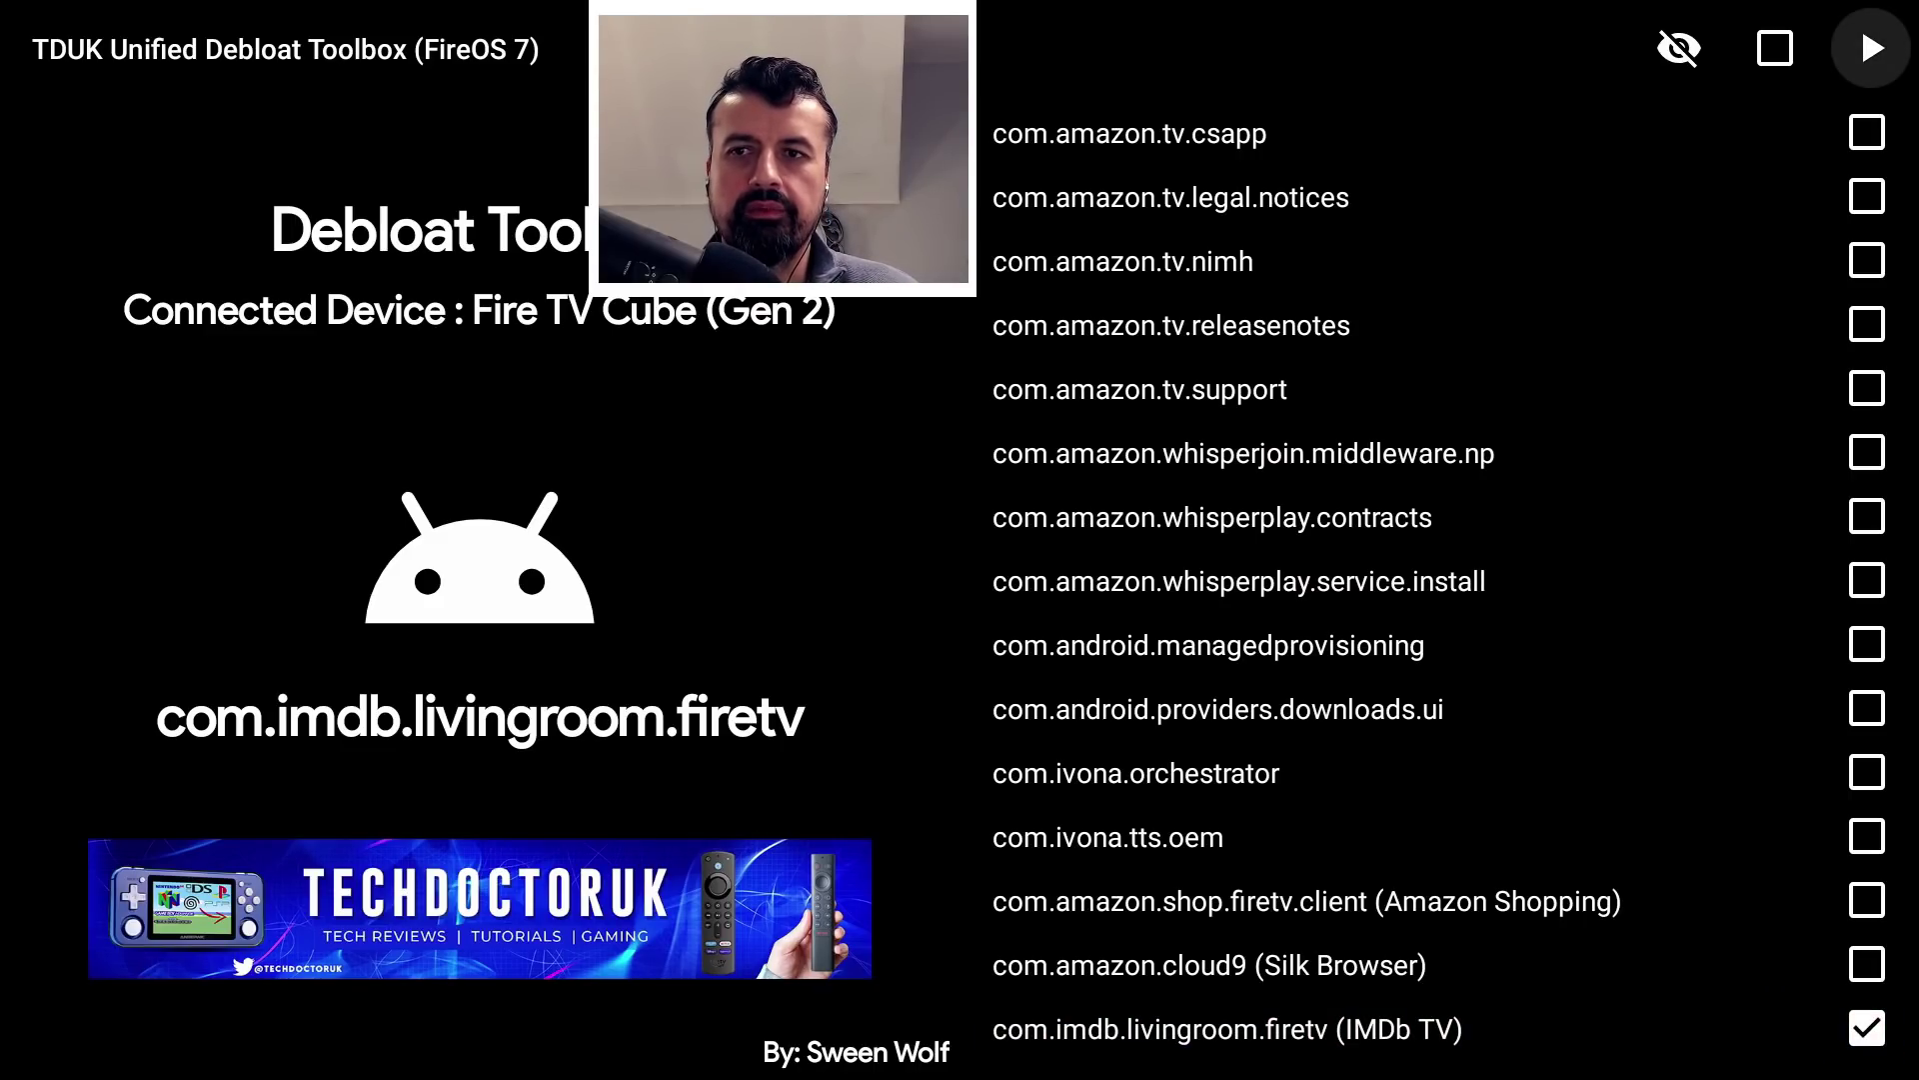
{"action": "key", "text": "Return"}
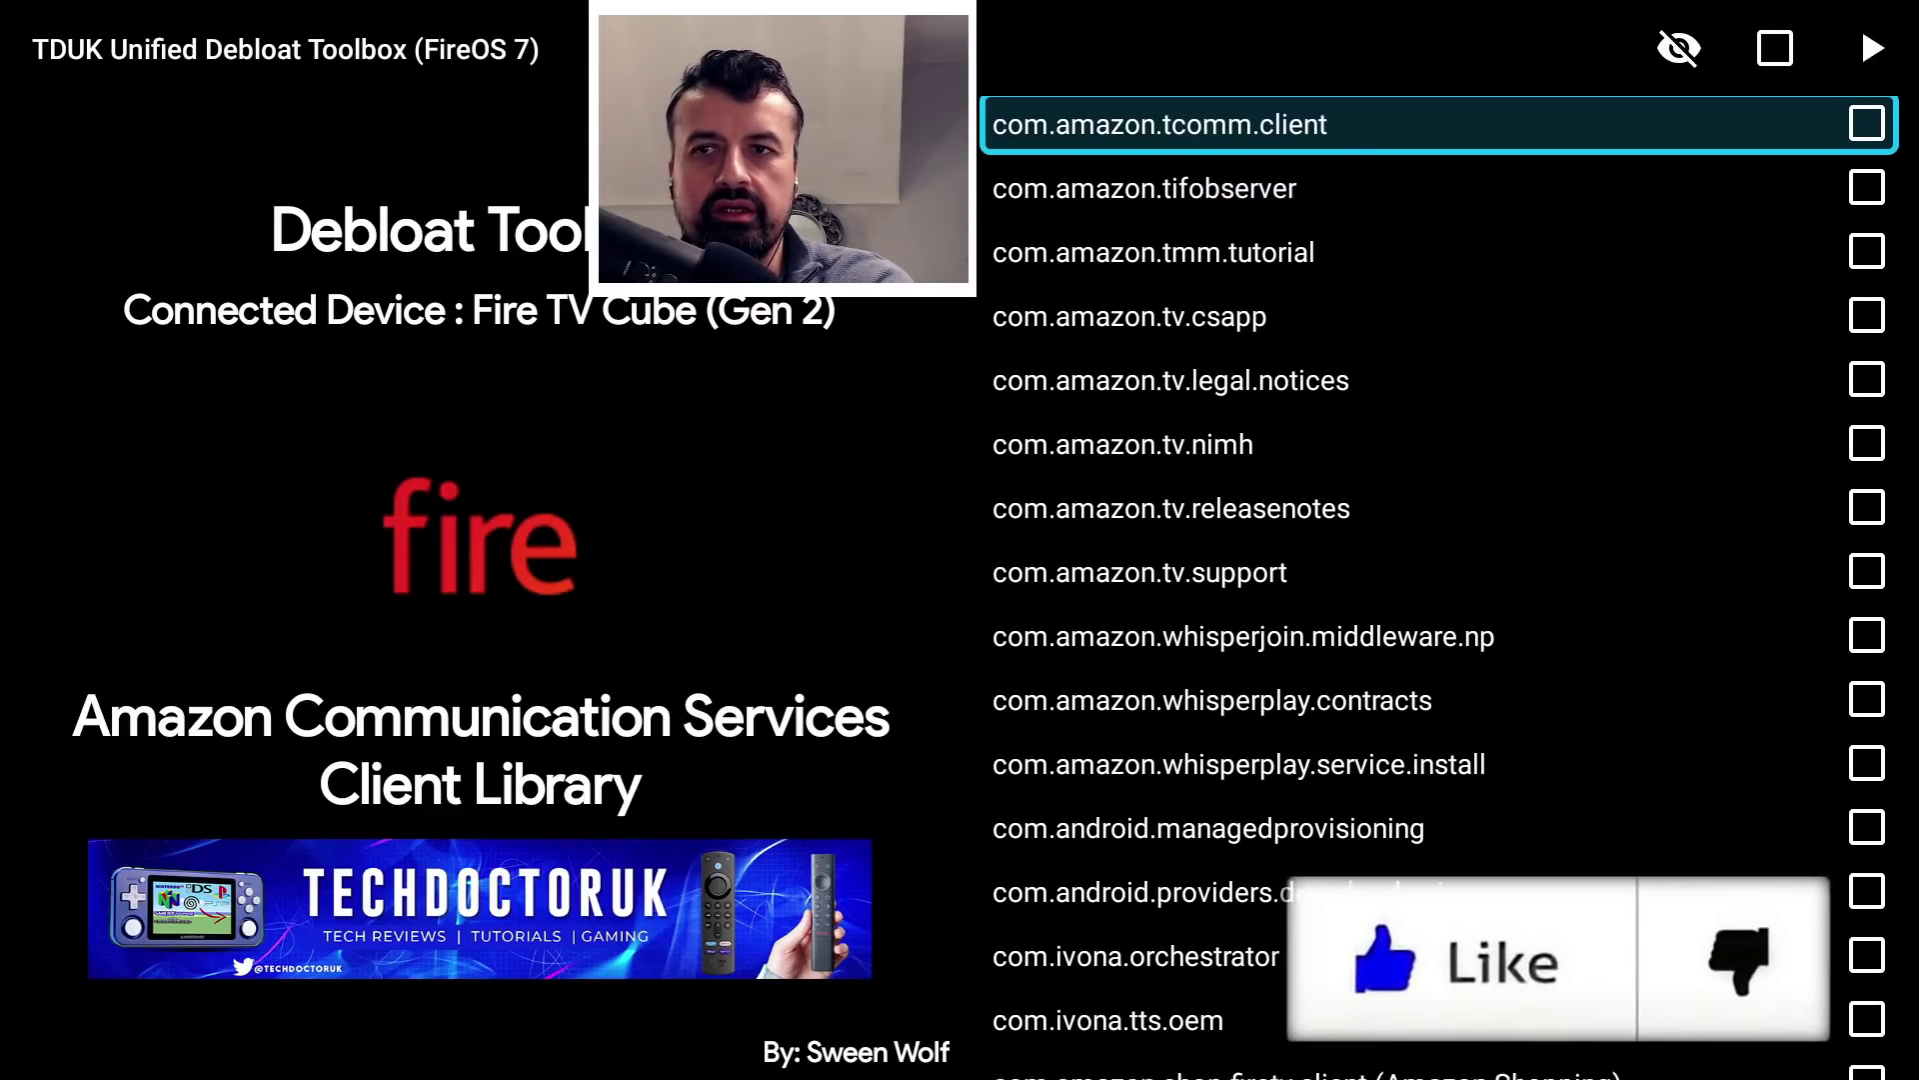
{"action": "key", "text": "Down"}
{"action": "key", "text": "Down"}
{"action": "key", "text": "Down"}
{"action": "key", "text": "Down"}
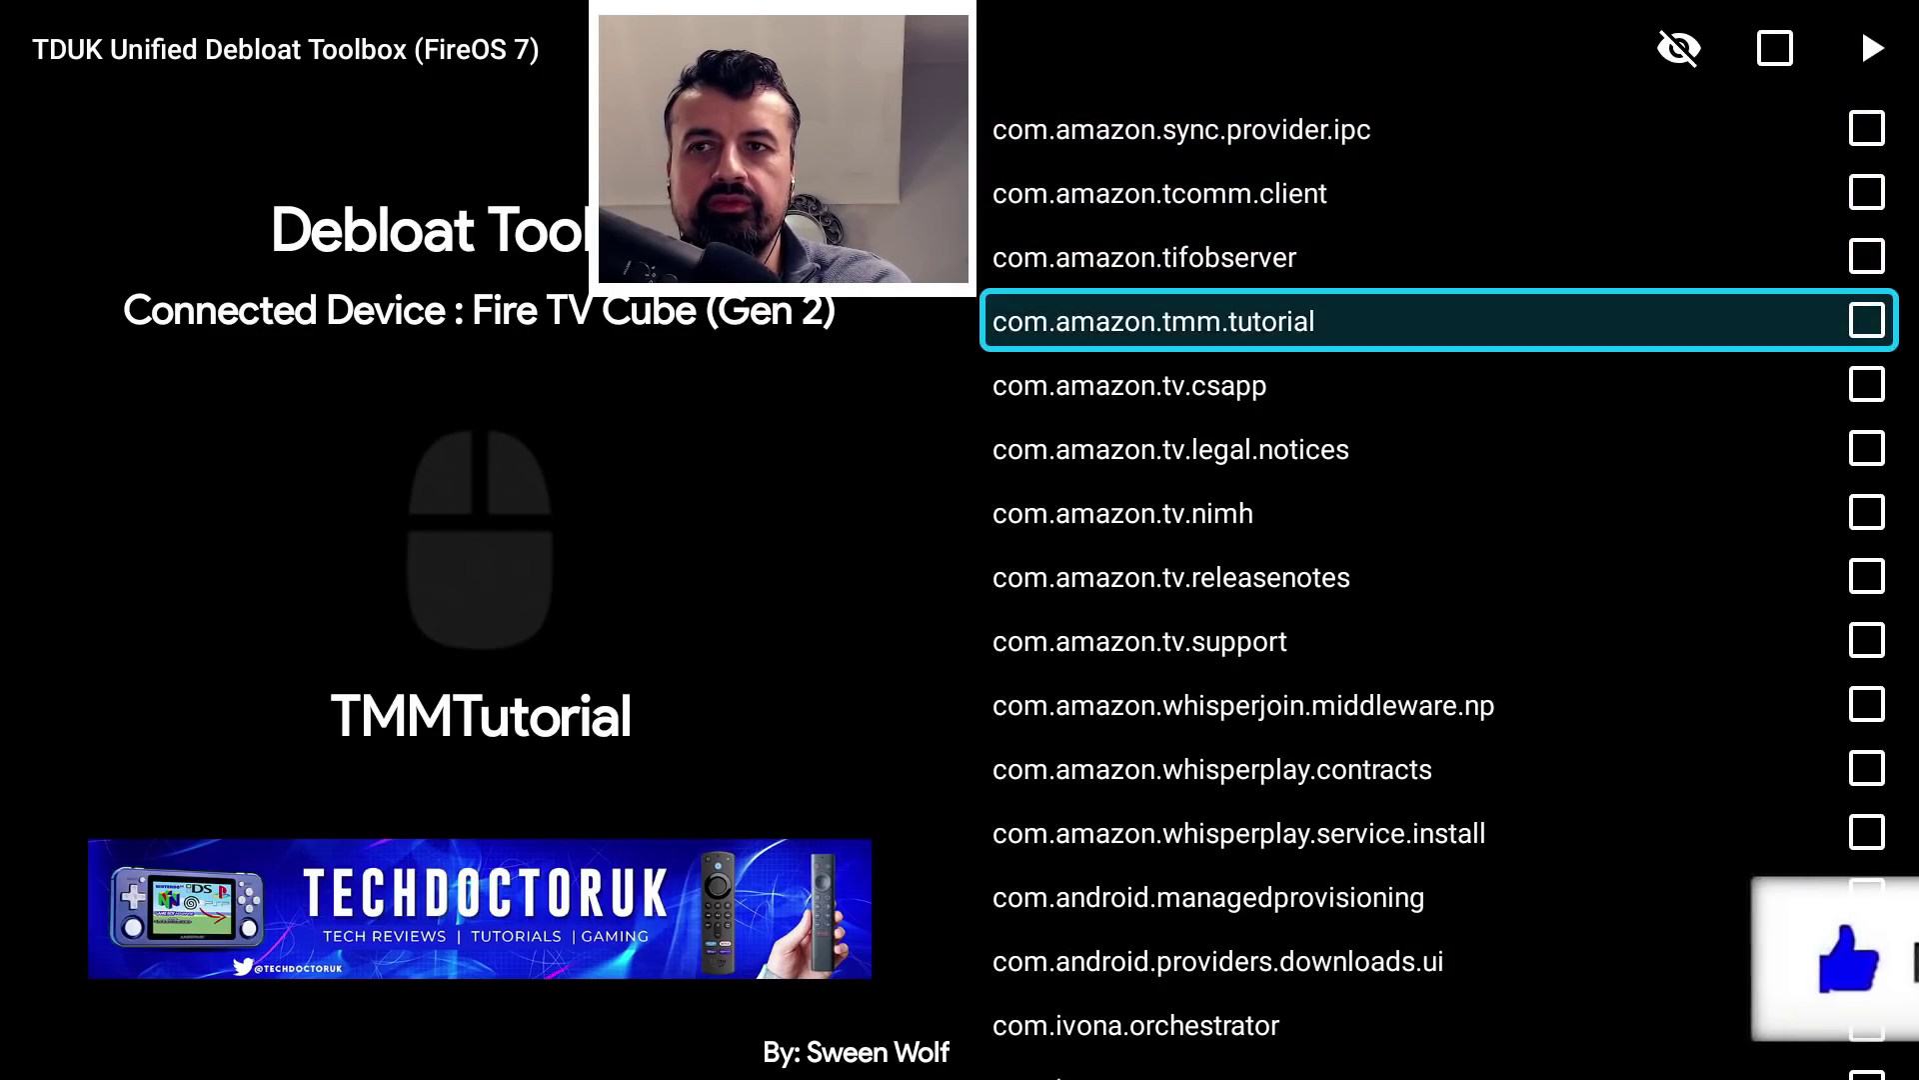